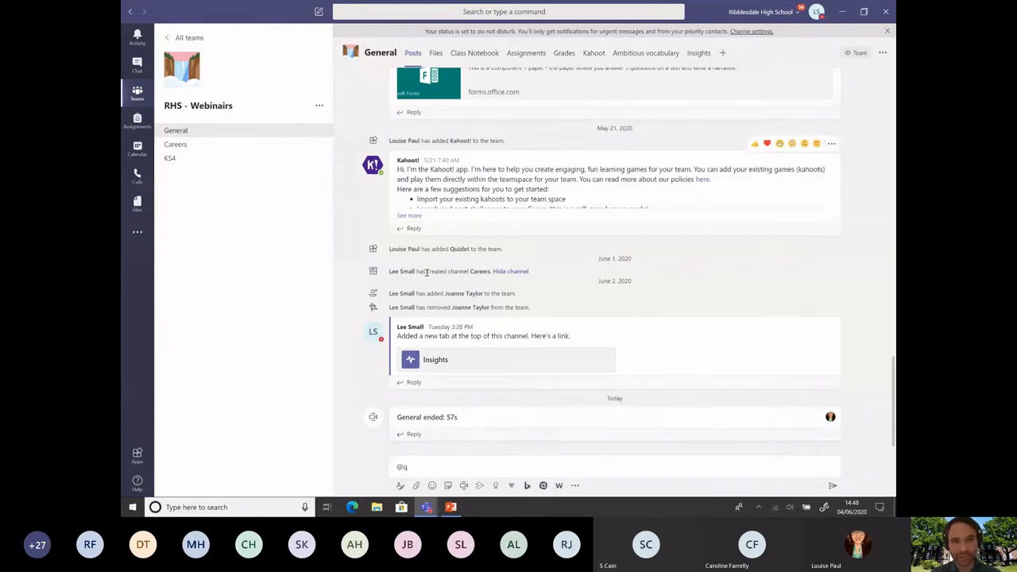
# Step: Clear the draft text from the General channel's new conversation box
pyautogui.click(414, 470)
pyautogui.press('BackSpace')
pyautogui.press('BackSpace')
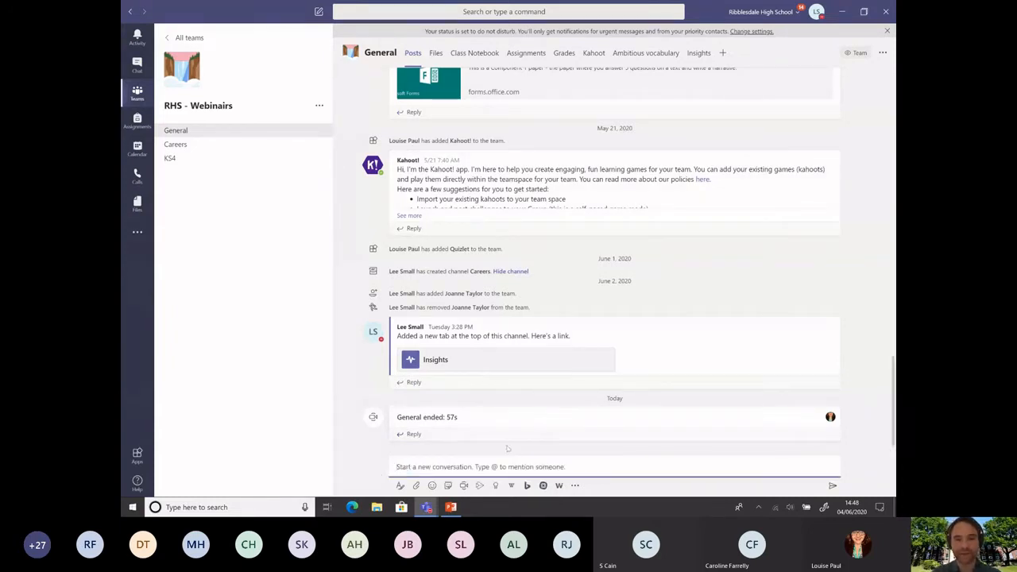
# Step: Look at the General channel's files and draft the new post "This is a test" in its conversation
pyautogui.click(435, 53)
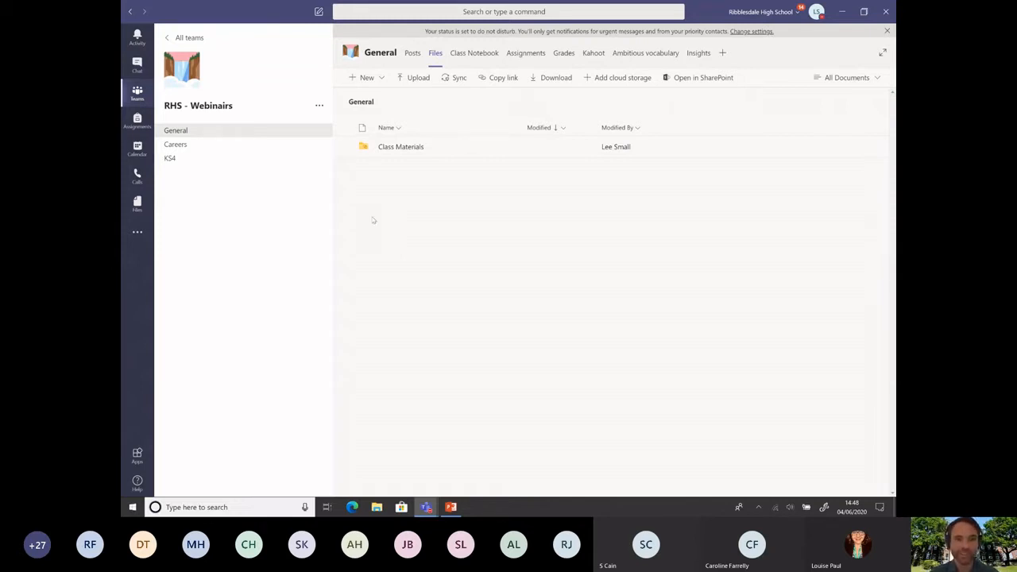
pyautogui.click(247, 136)
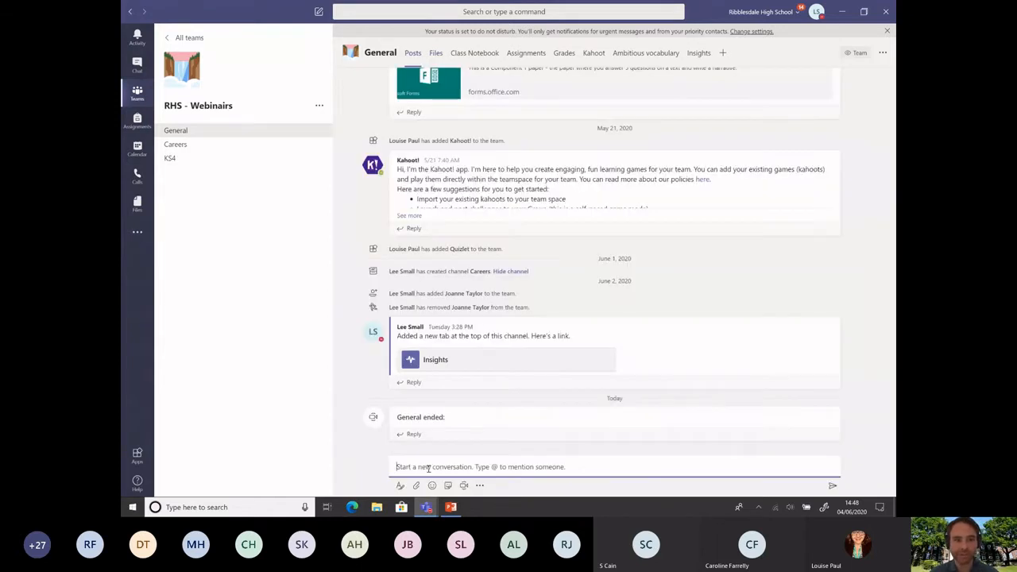
pyautogui.click(423, 467)
pyautogui.write('This is')
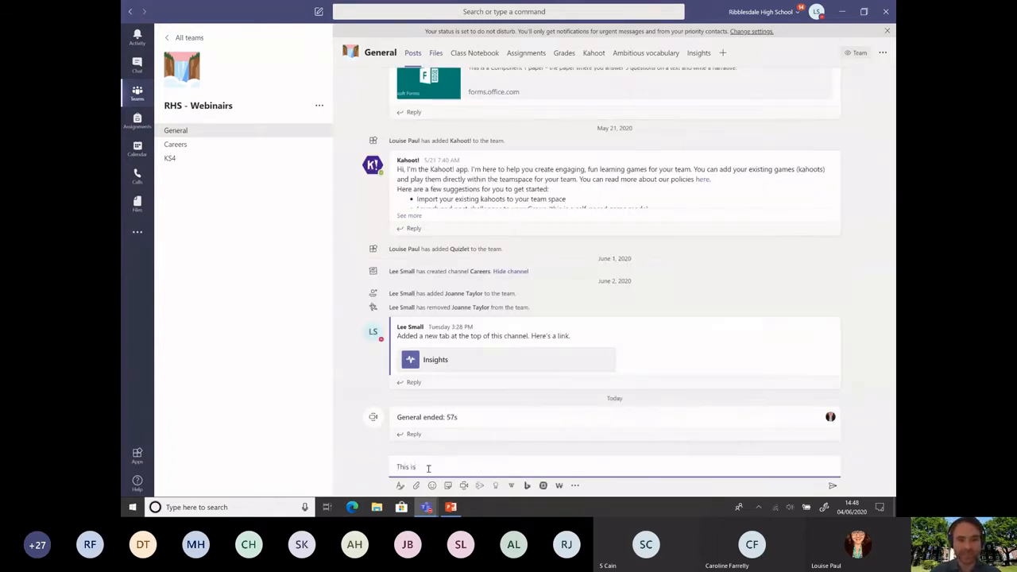
pyautogui.write(' a test')
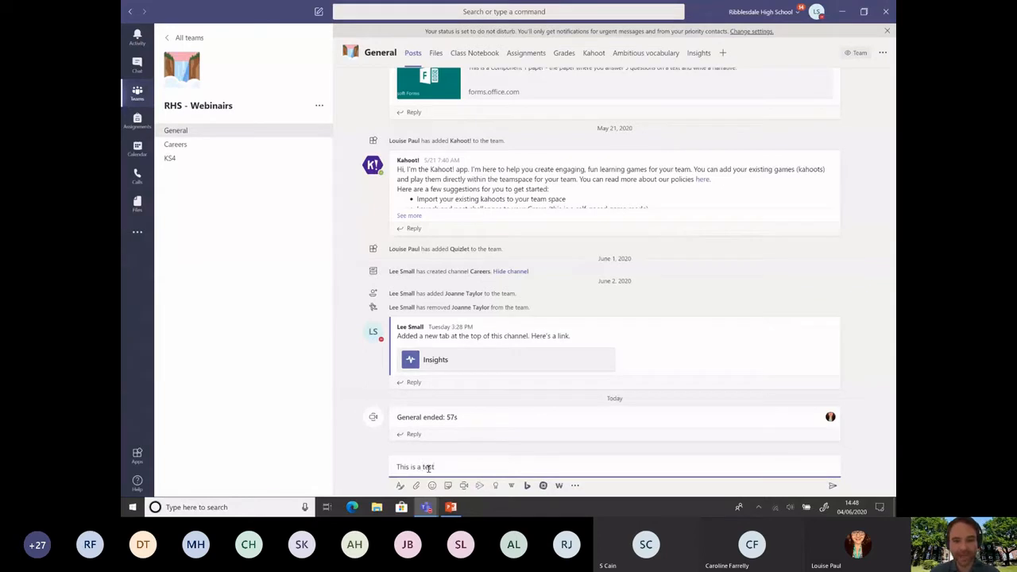
pyautogui.click(416, 486)
pyautogui.click(380, 399)
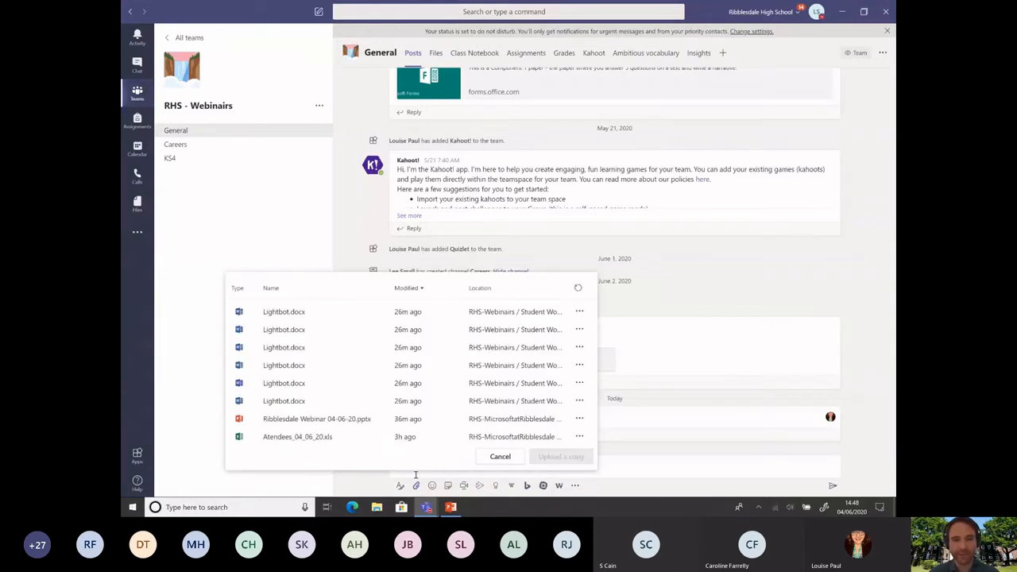
pyautogui.click(500, 456)
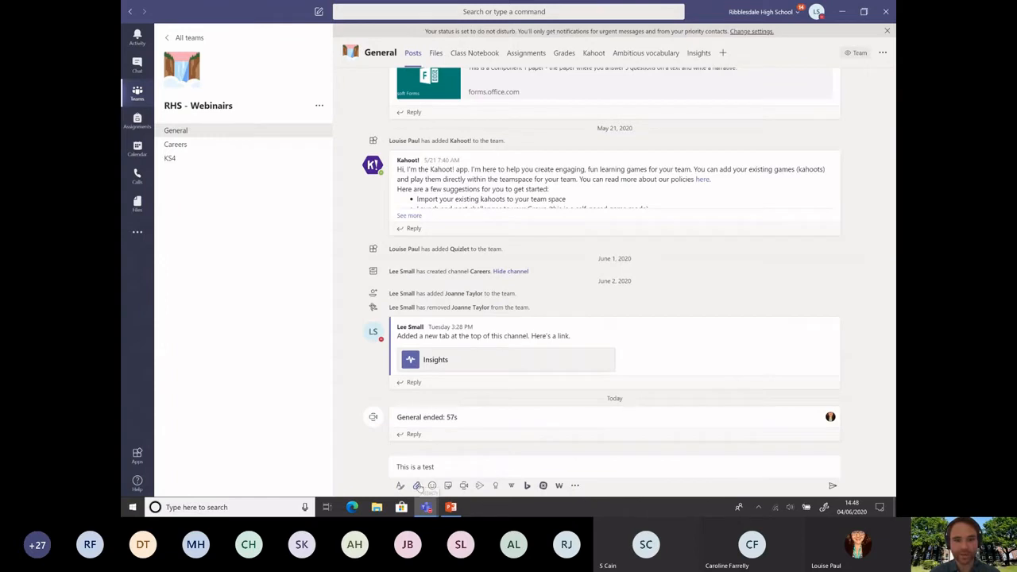
# Step: Attach the Ribblesdale Webinar 14-05-20 presentation from the computer's Desktop to the draft post, uploading it to the Class Materials folder
pyautogui.click(416, 485)
pyautogui.click(409, 459)
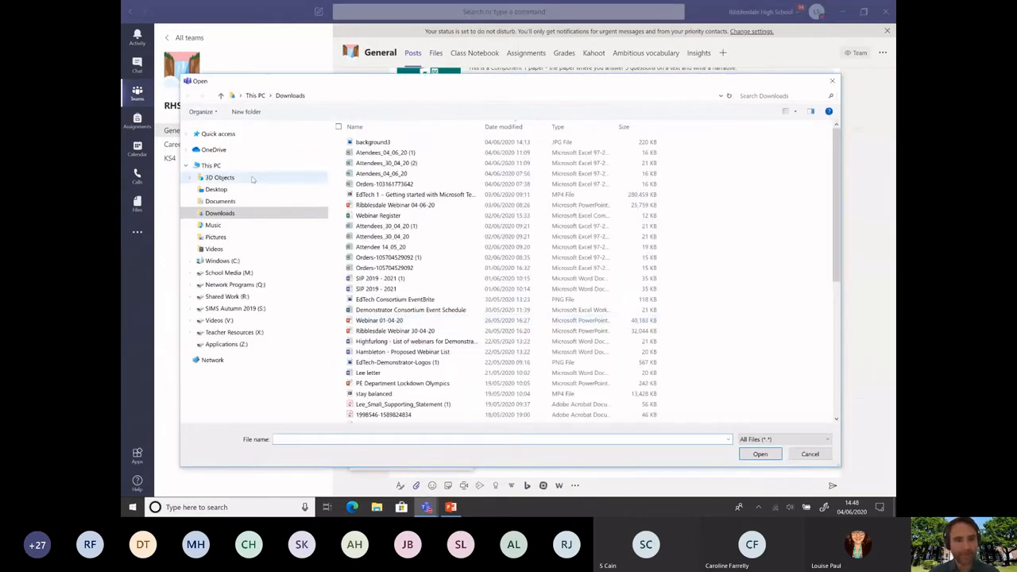
pyautogui.click(251, 192)
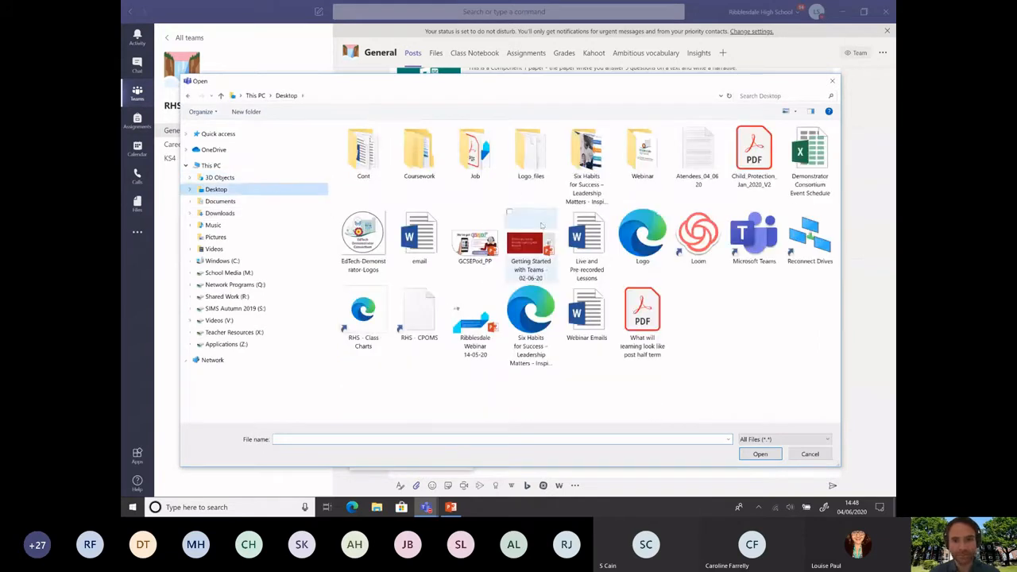
pyautogui.click(475, 318)
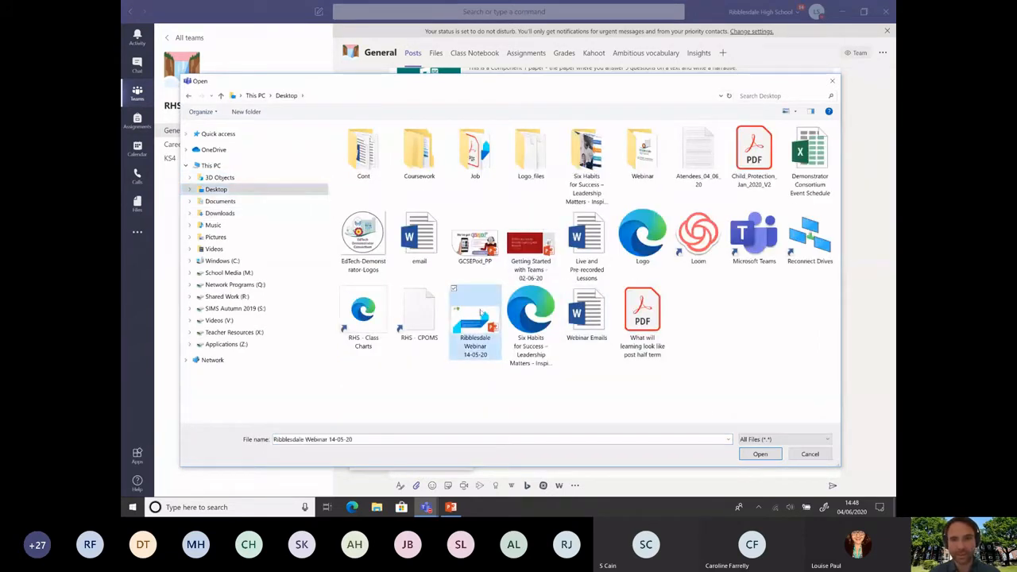
pyautogui.click(760, 453)
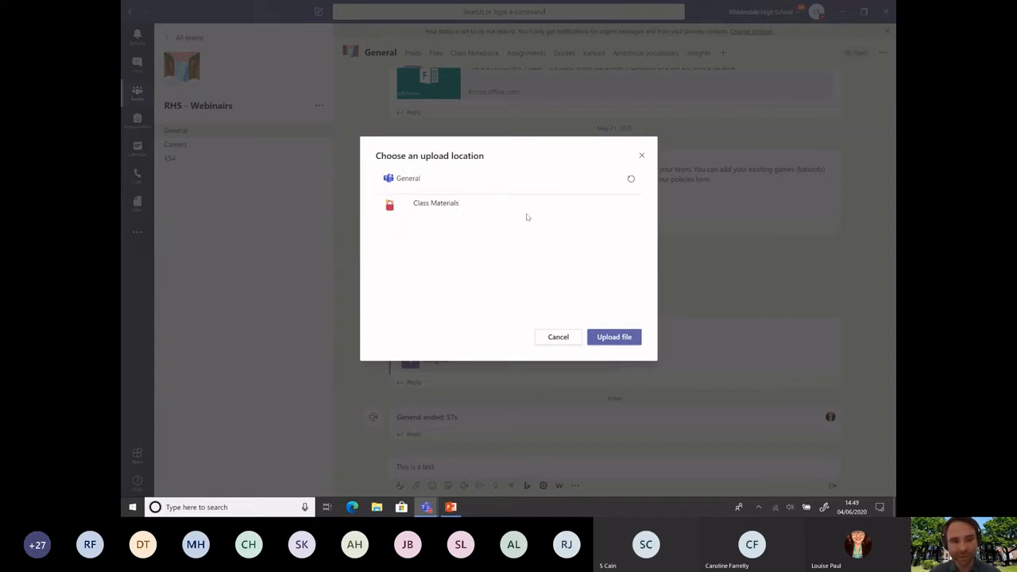
pyautogui.click(445, 203)
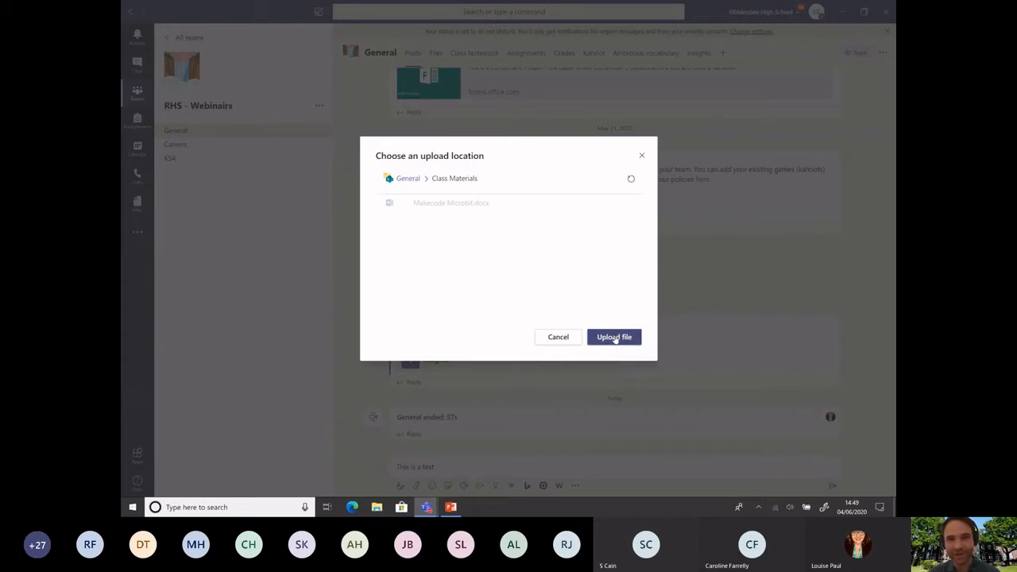
pyautogui.click(614, 337)
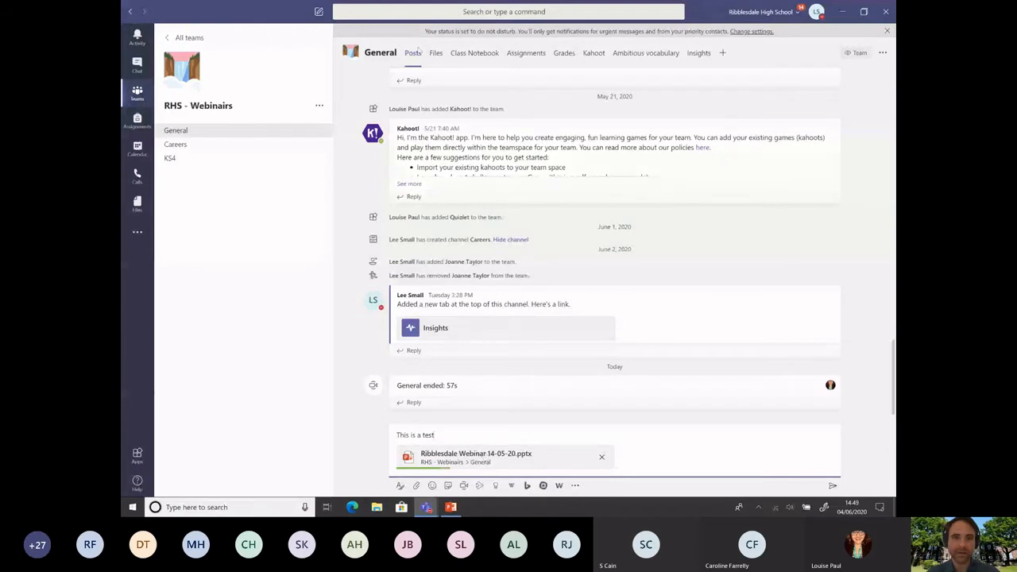
# Step: Open the Class Materials folder in the General channel's files to check the uploaded presentation
pyautogui.click(435, 52)
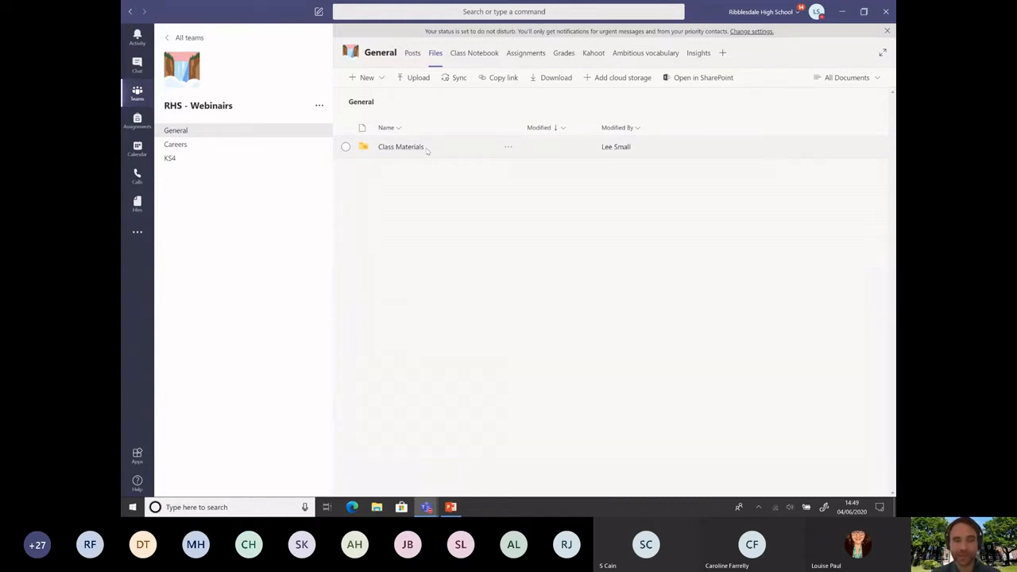
pyautogui.click(412, 53)
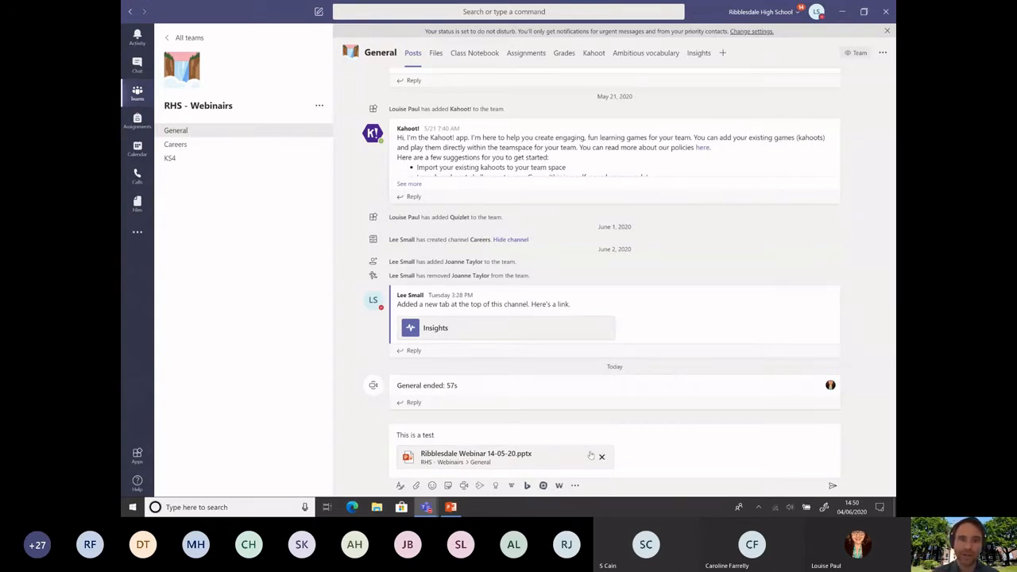
pyautogui.click(435, 53)
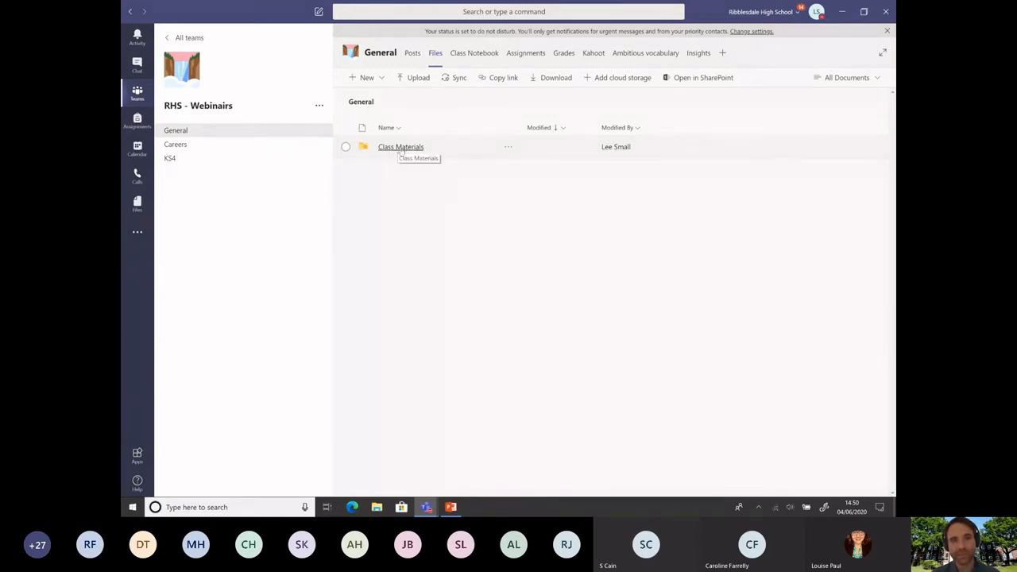
pyautogui.click(399, 148)
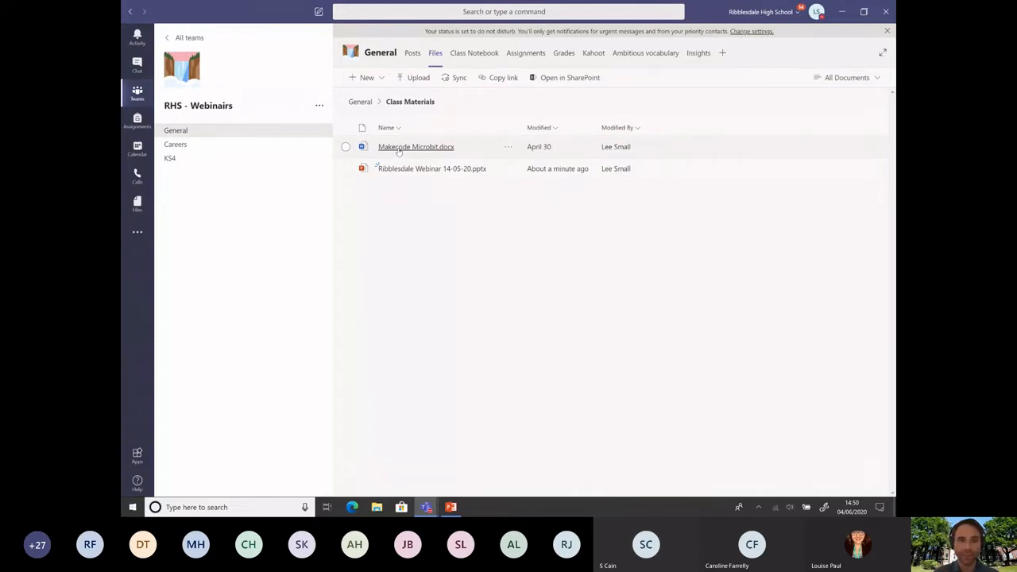
# Step: Create a new folder named "Unit 1" inside Class Materials
pyautogui.click(370, 80)
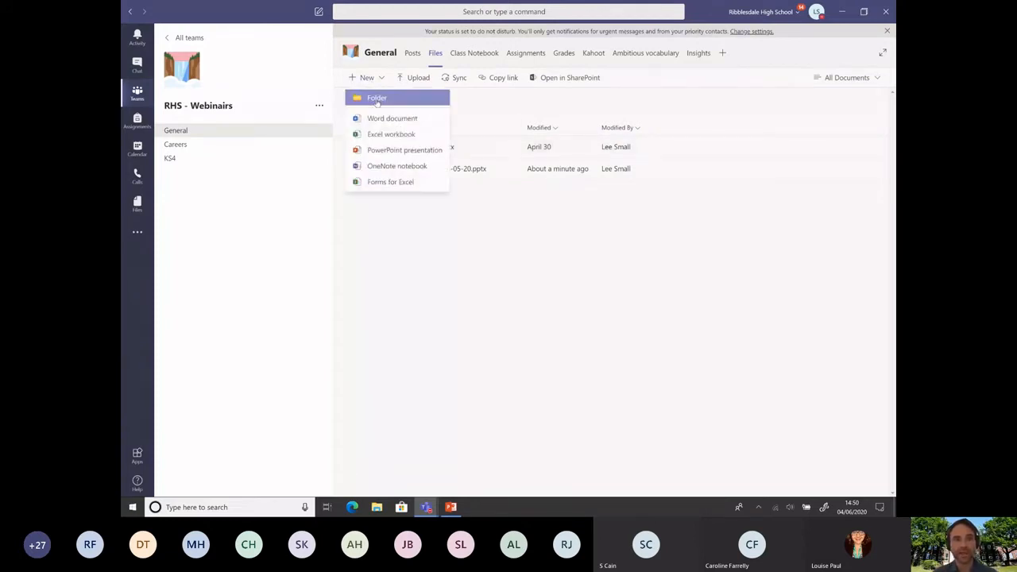
pyautogui.click(377, 98)
pyautogui.write('Uni')
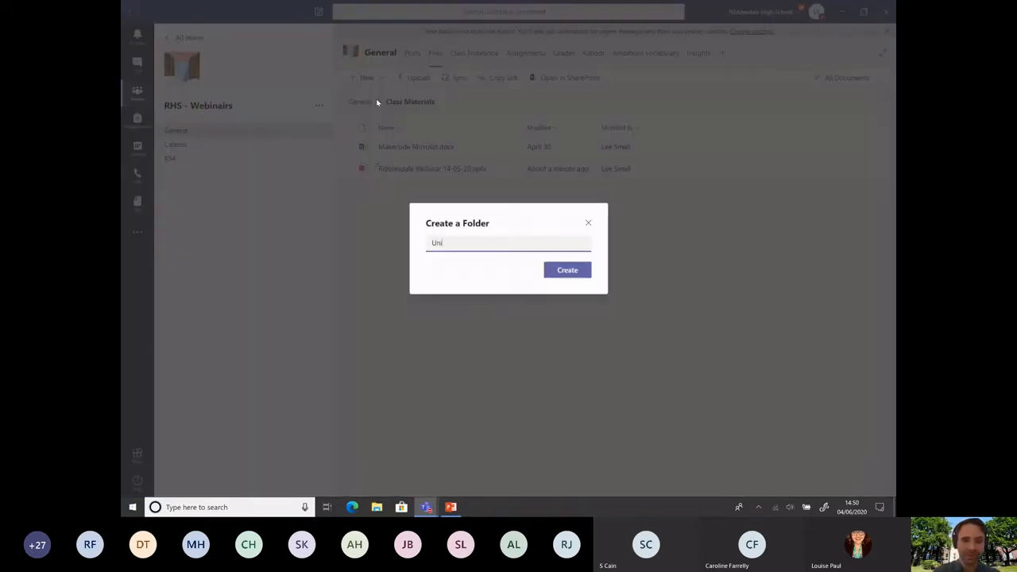
pyautogui.write('t 1')
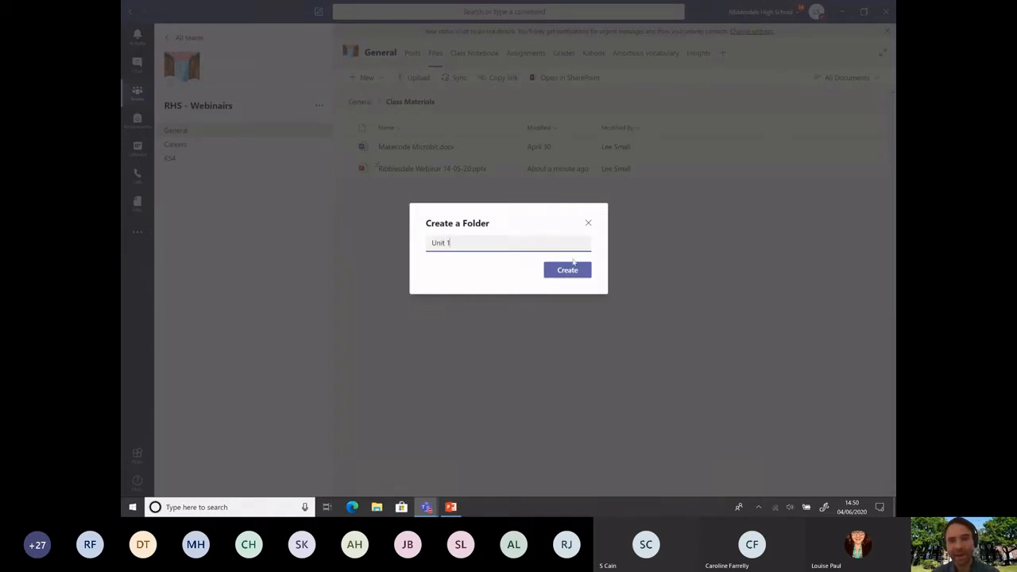
pyautogui.click(574, 270)
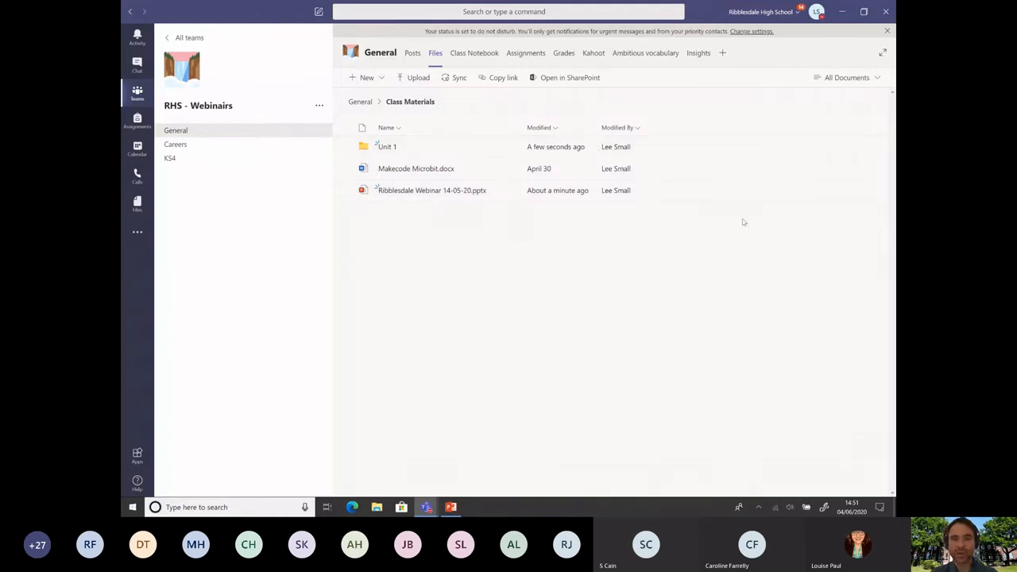
# Step: Open the Class Materials folder in SharePoint in a maximized browser window and dismiss all reminders
pyautogui.click(593, 85)
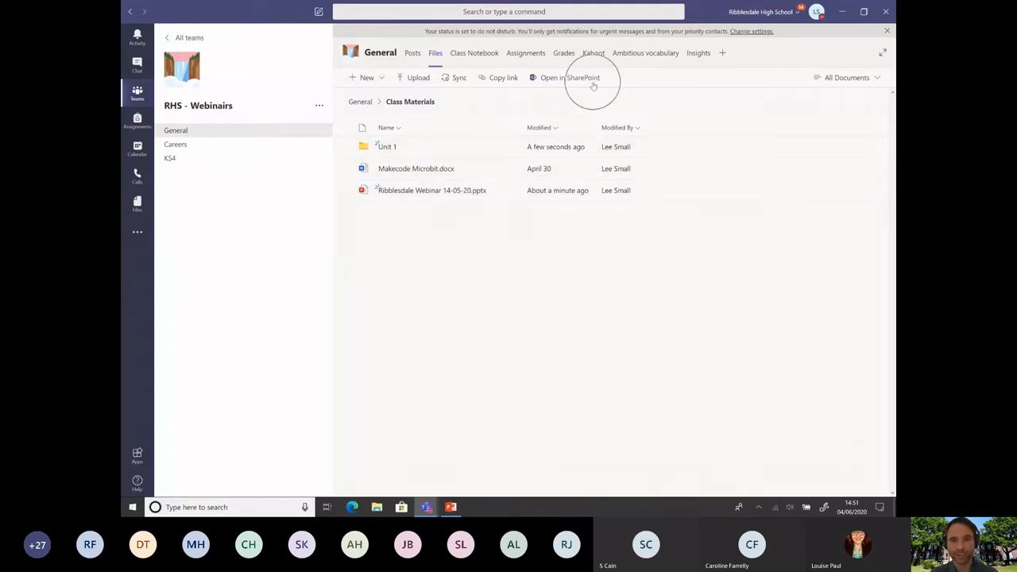
pyautogui.press('ctrl')
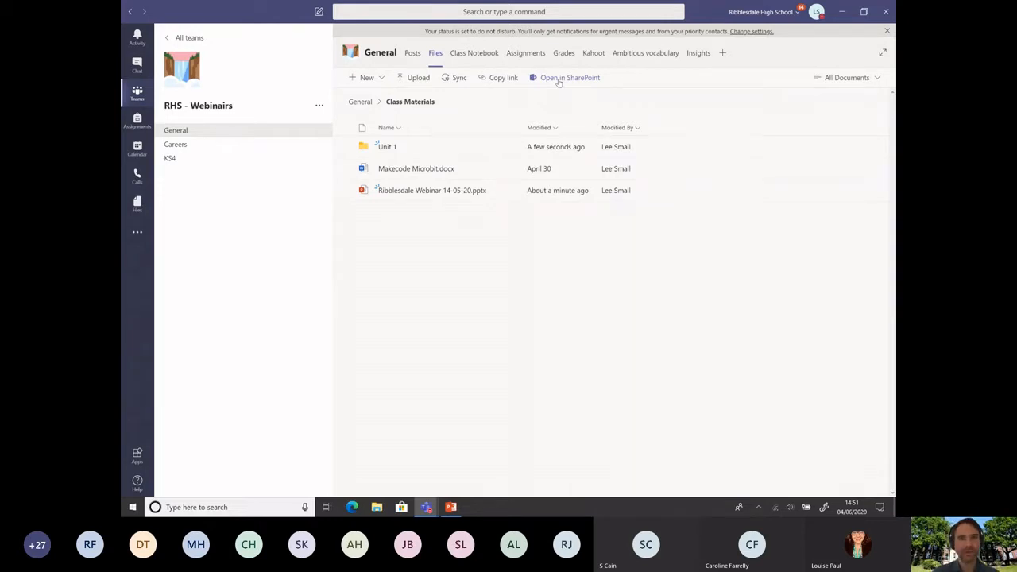
pyautogui.click(559, 78)
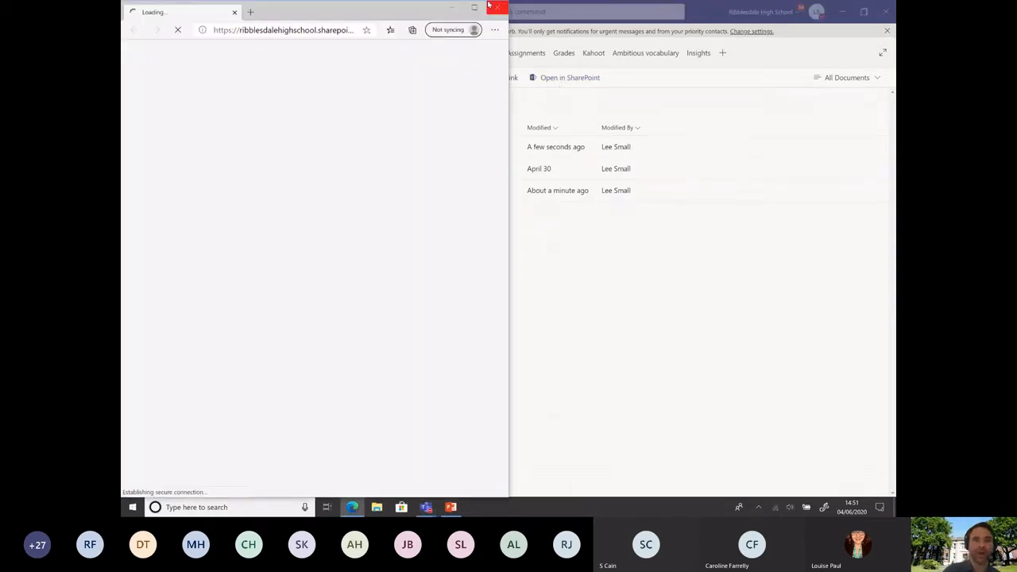
pyautogui.click(475, 7)
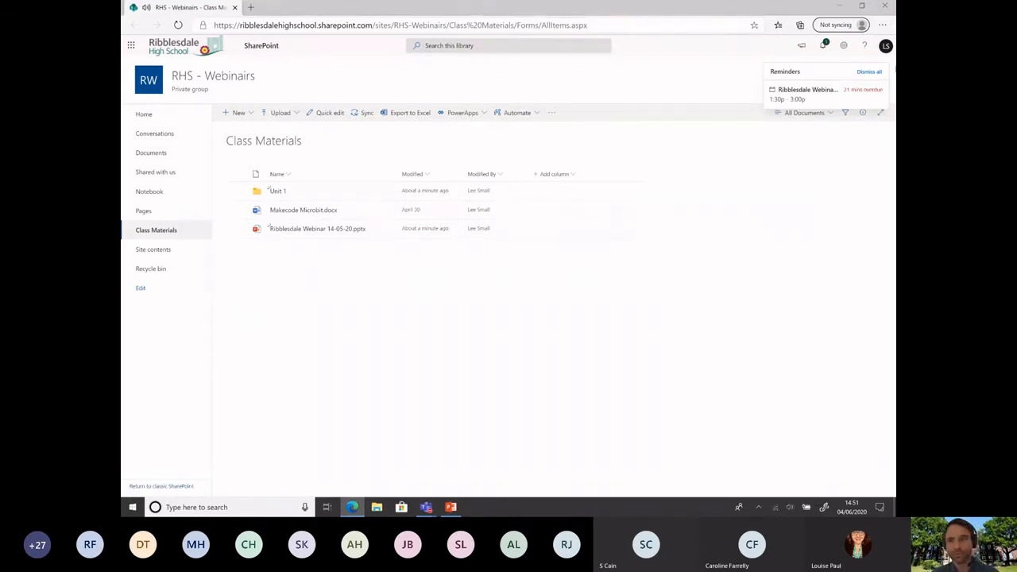
pyautogui.click(869, 72)
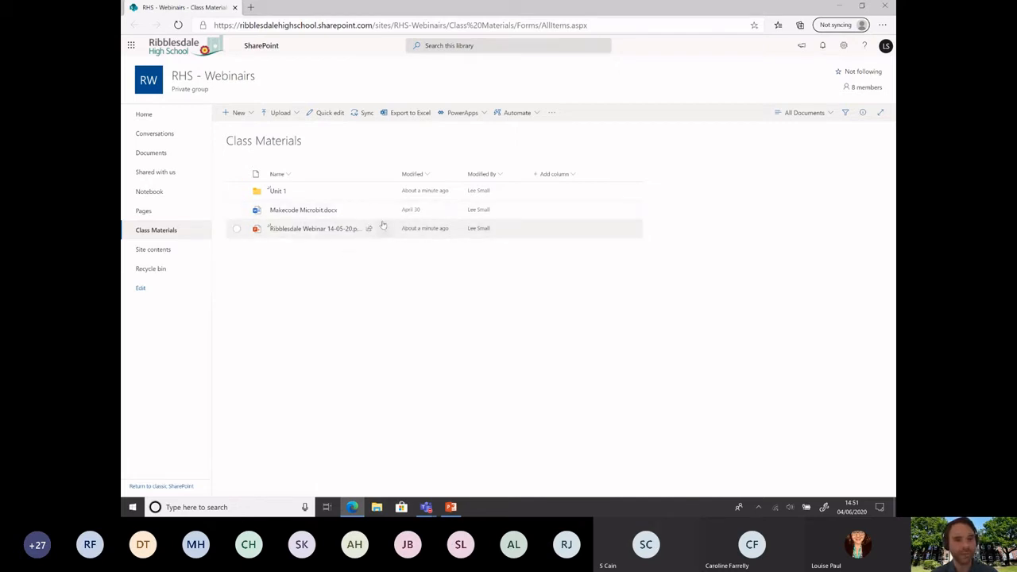
# Step: Move Makecode Microbit.docx into the Unit 1 folder under Class Materials of the RHS - Webinairs site
pyautogui.moveTo(306, 212)
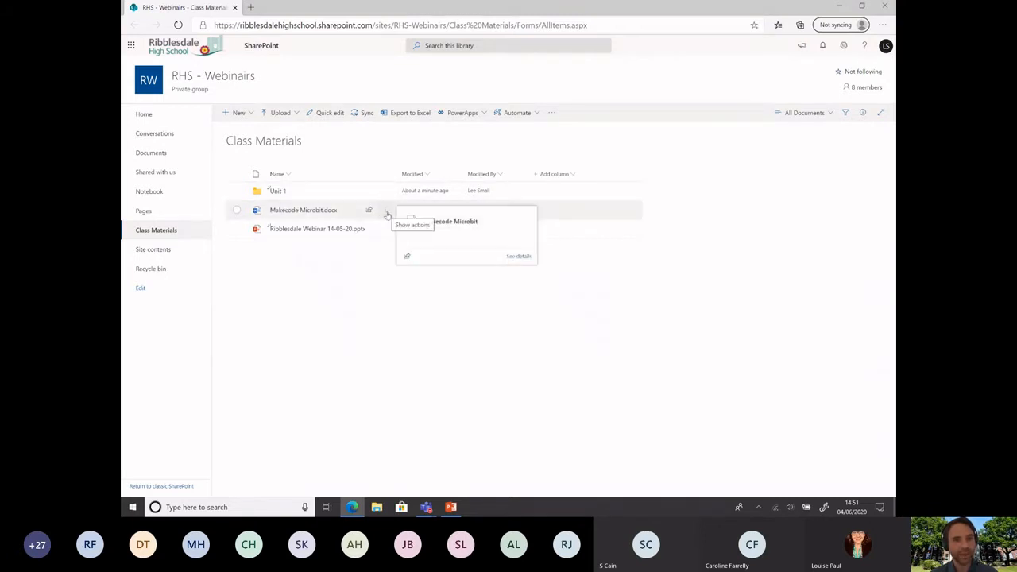
pyautogui.click(386, 212)
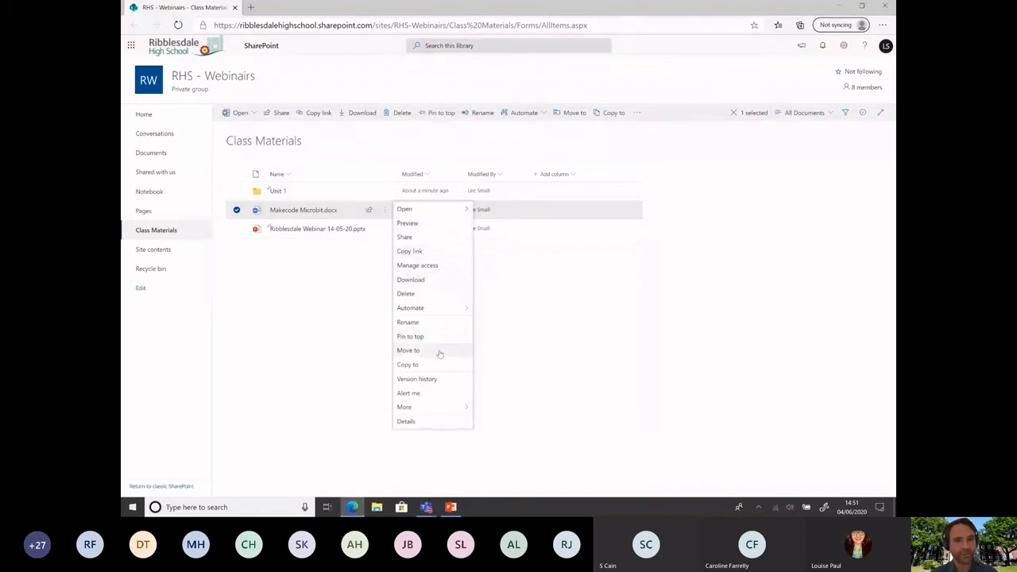
pyautogui.moveTo(386, 211)
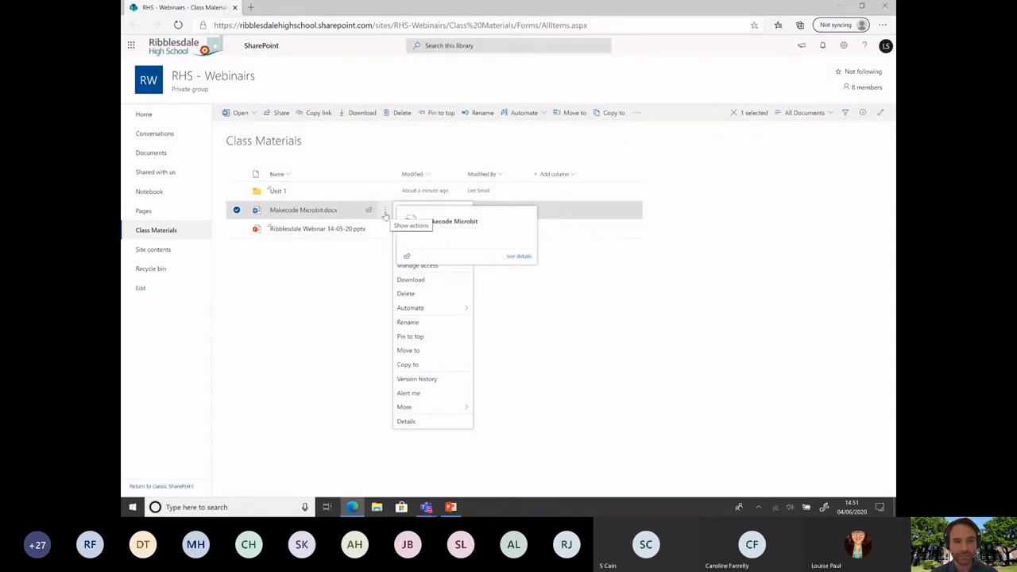
pyautogui.click(427, 355)
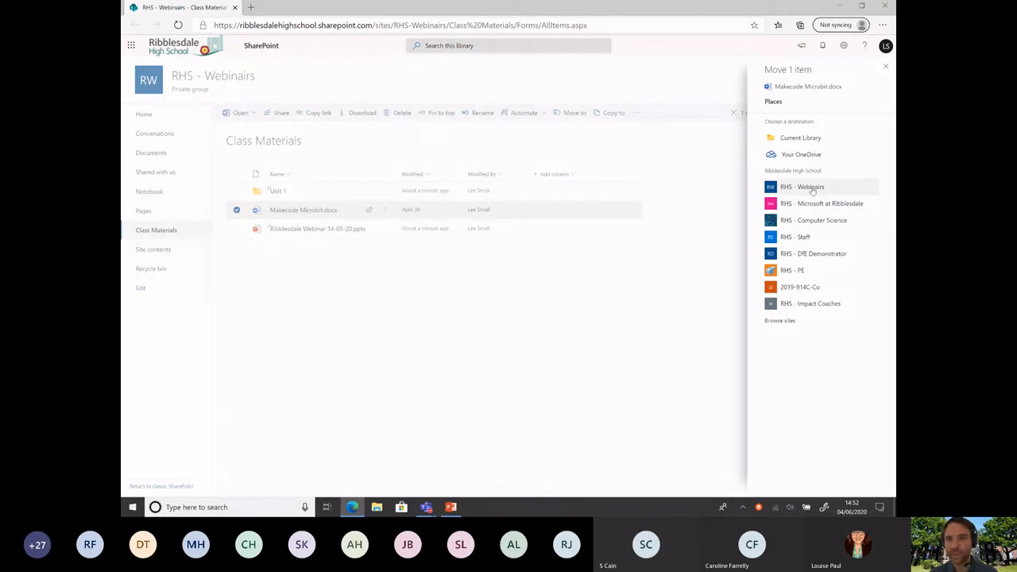
pyautogui.click(812, 189)
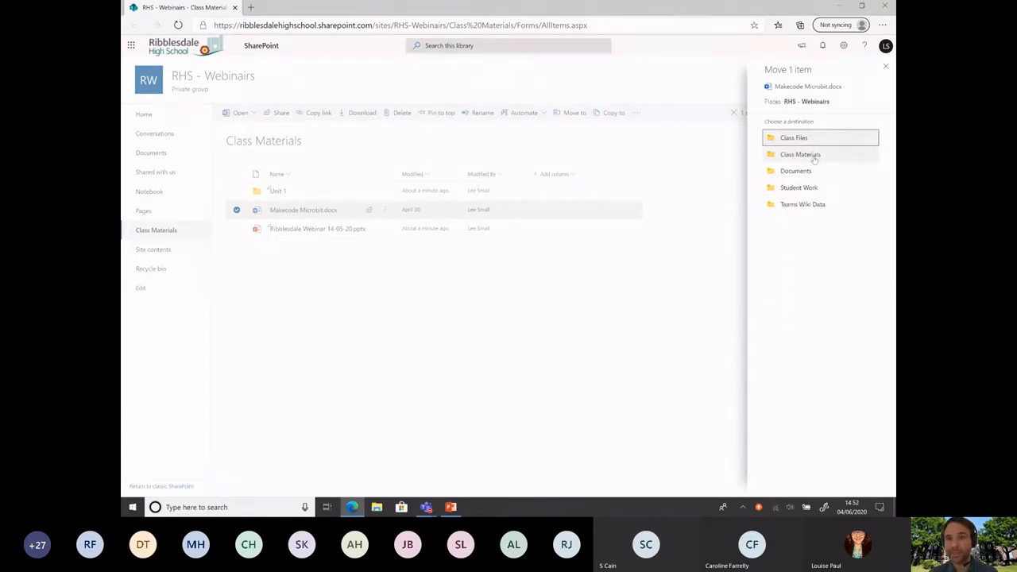
pyautogui.click(812, 155)
pyautogui.click(790, 139)
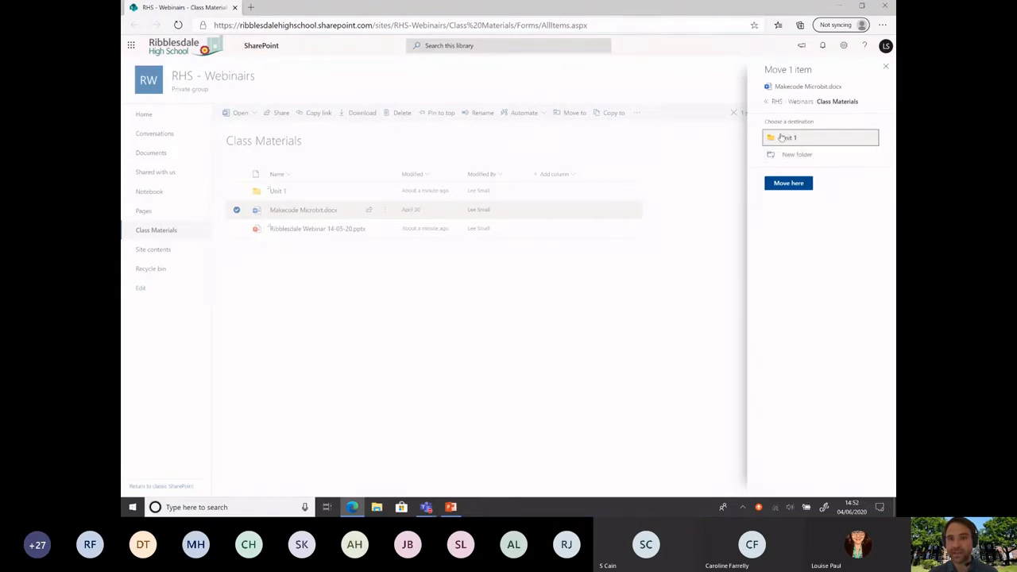
pyautogui.click(782, 137)
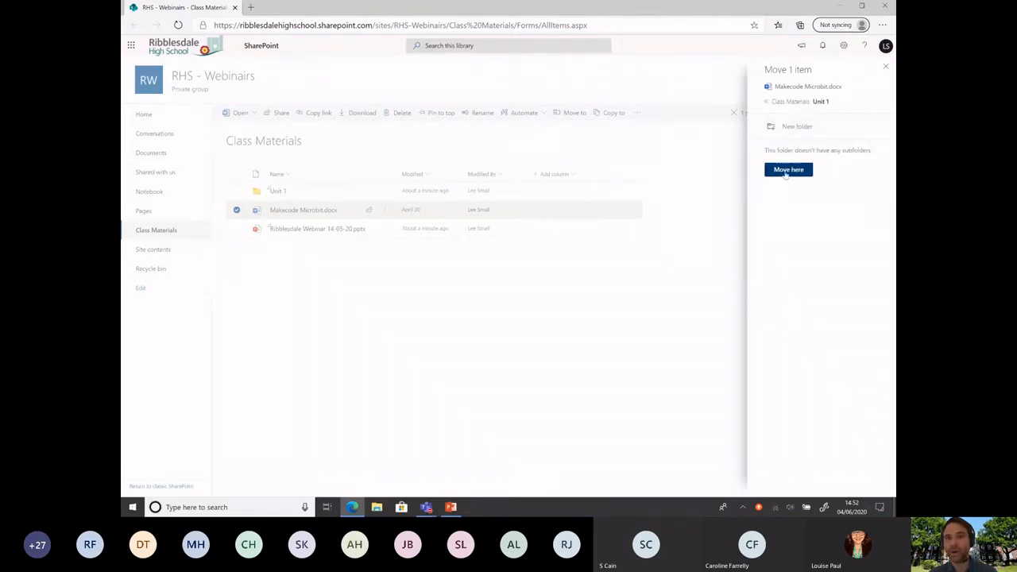
pyautogui.click(787, 169)
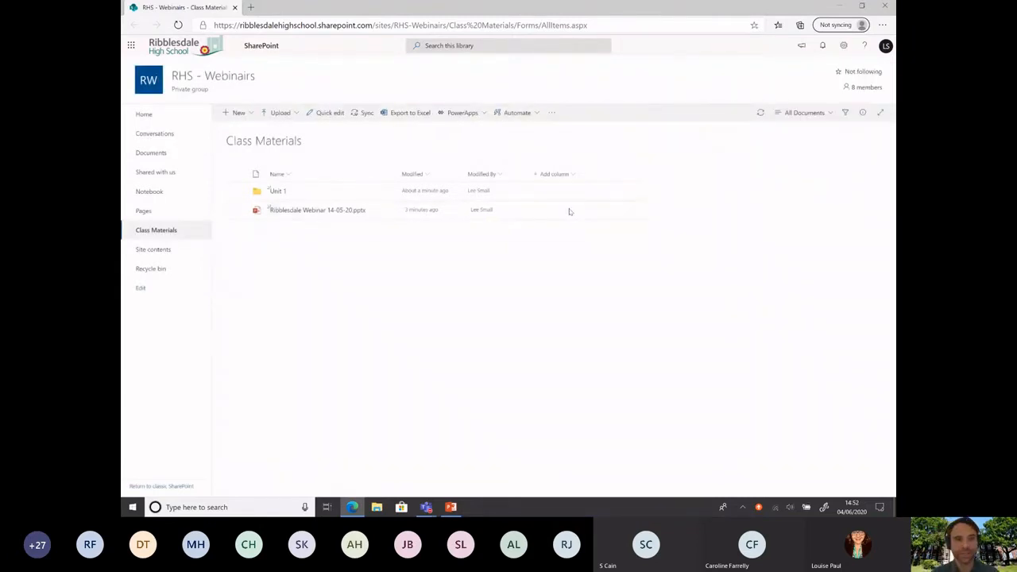
# Step: Examine the full list of sites offered as move destinations for the Unit 1 folder and close the SharePoint page
pyautogui.click(386, 190)
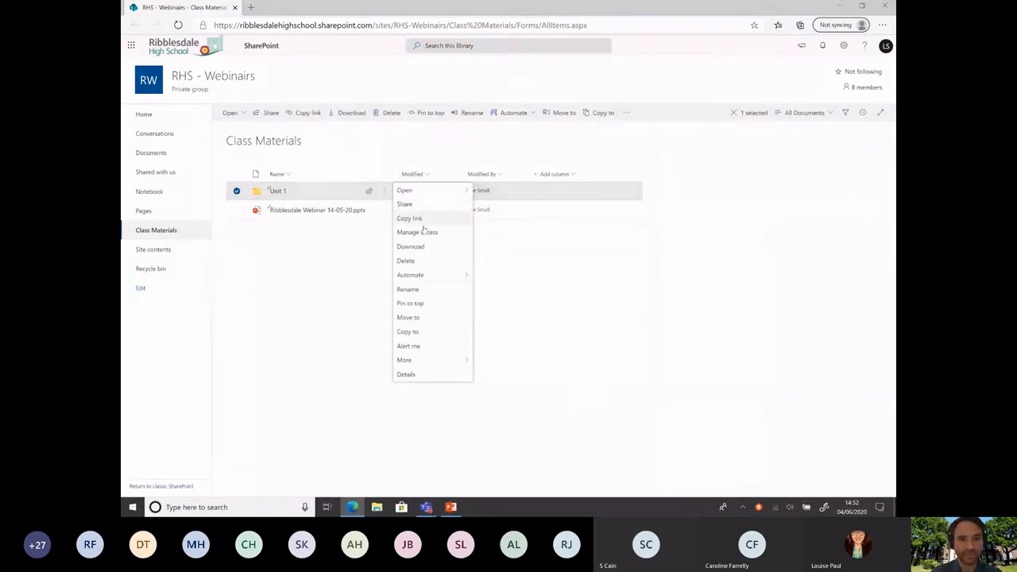
pyautogui.click(426, 317)
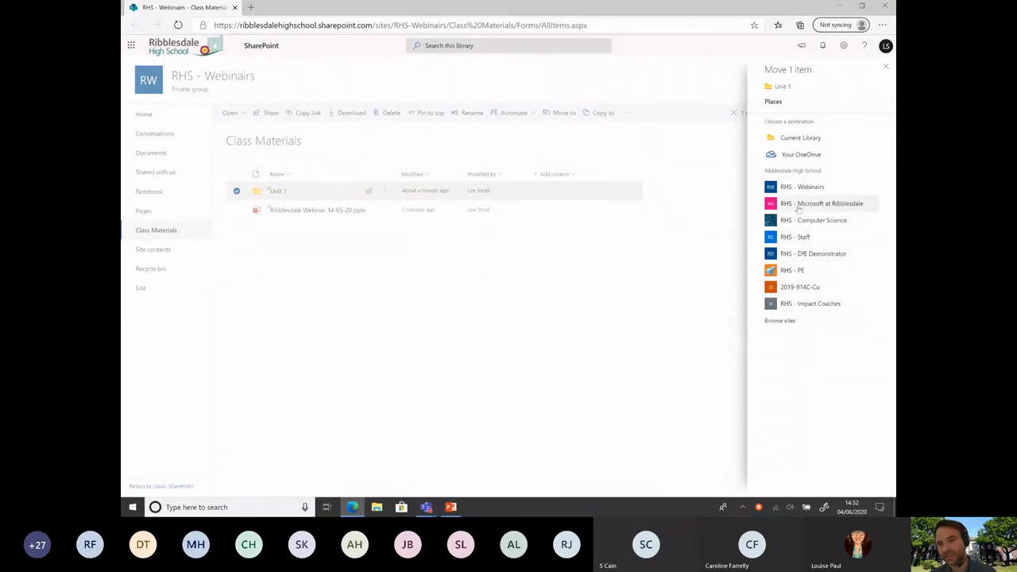
pyautogui.click(783, 322)
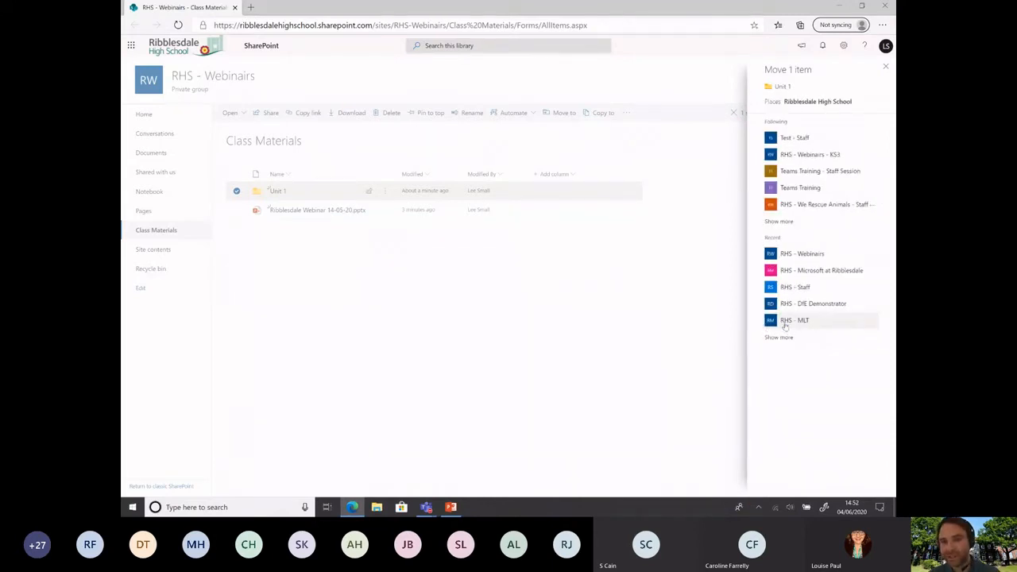
pyautogui.click(787, 338)
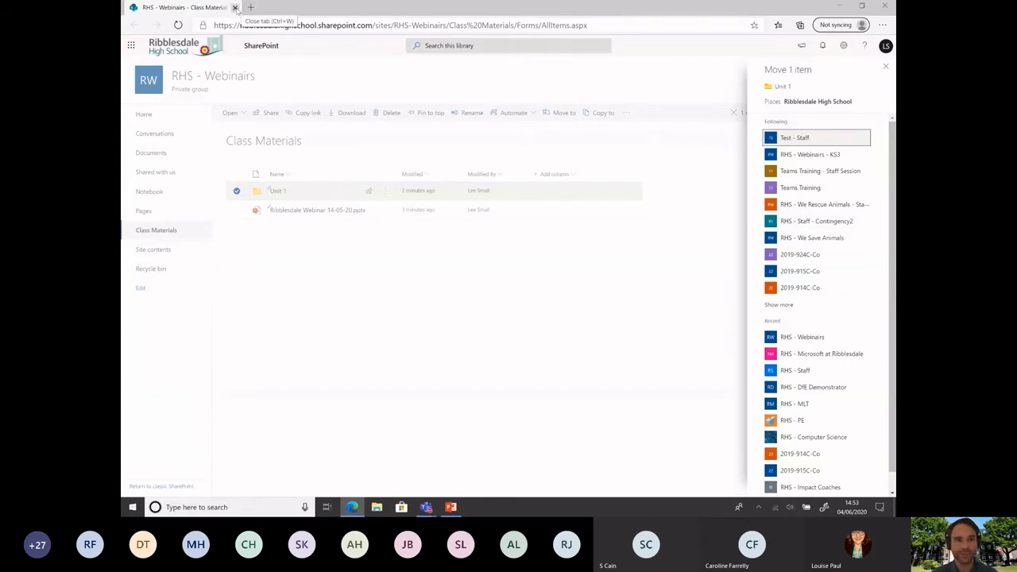
pyautogui.click(235, 7)
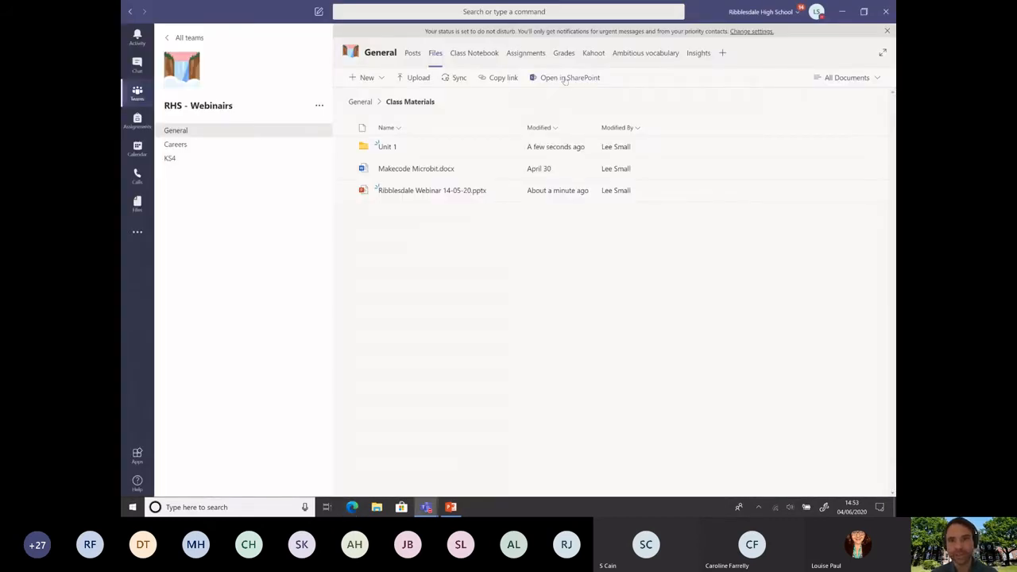
pyautogui.press('ctrl')
pyautogui.press('ctrl')
pyautogui.press('ctrl')
pyautogui.press('ctrl')
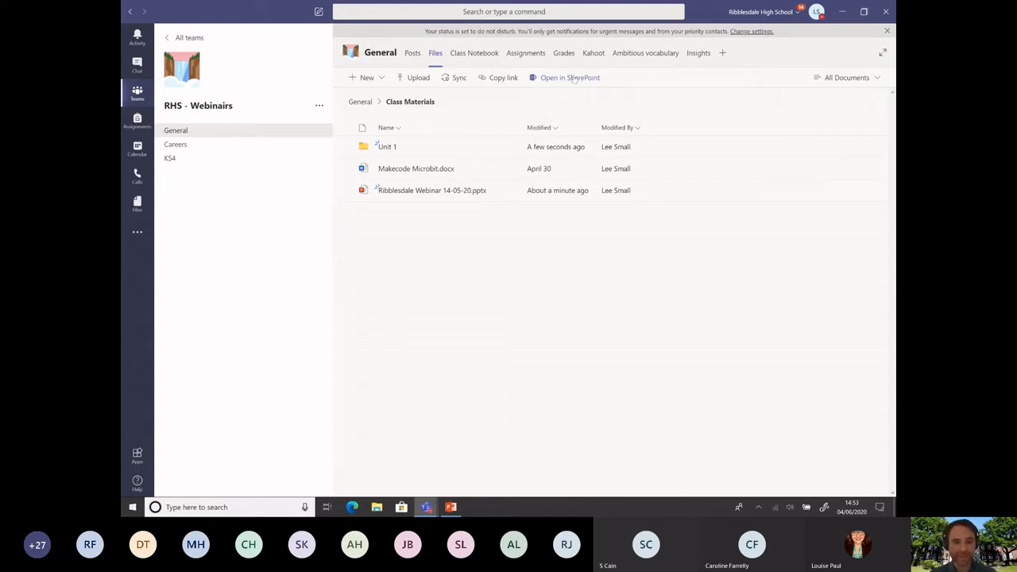
# Step: Start a new assignment in the Assignments of the RHS - Webinairs General channel
pyautogui.click(413, 56)
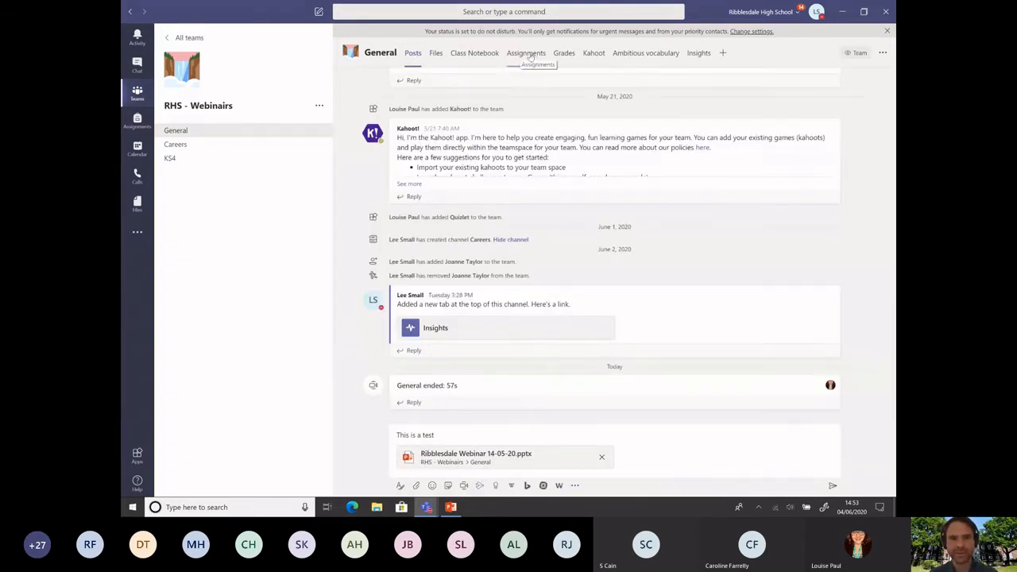
pyautogui.click(530, 56)
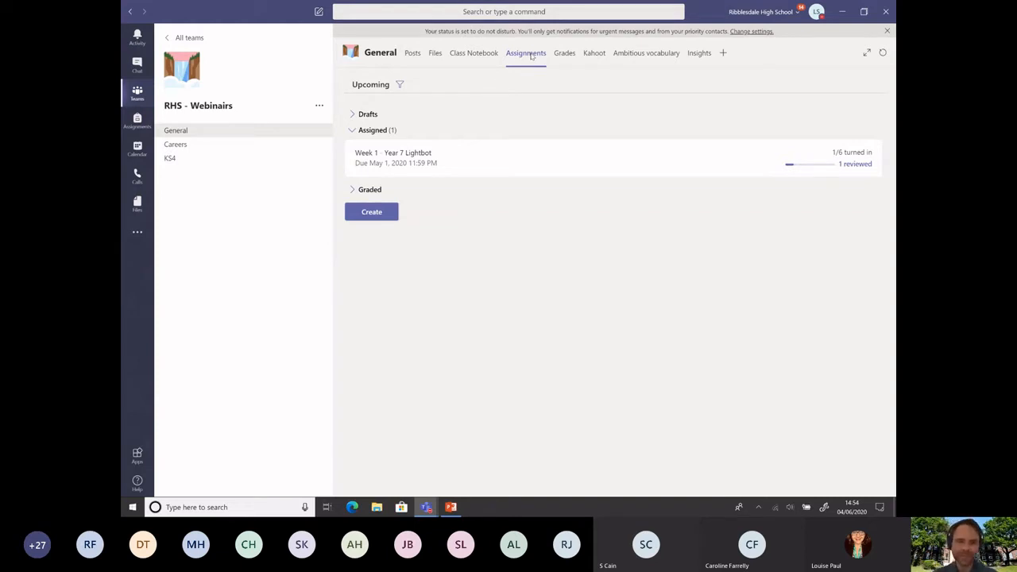
pyautogui.click(368, 216)
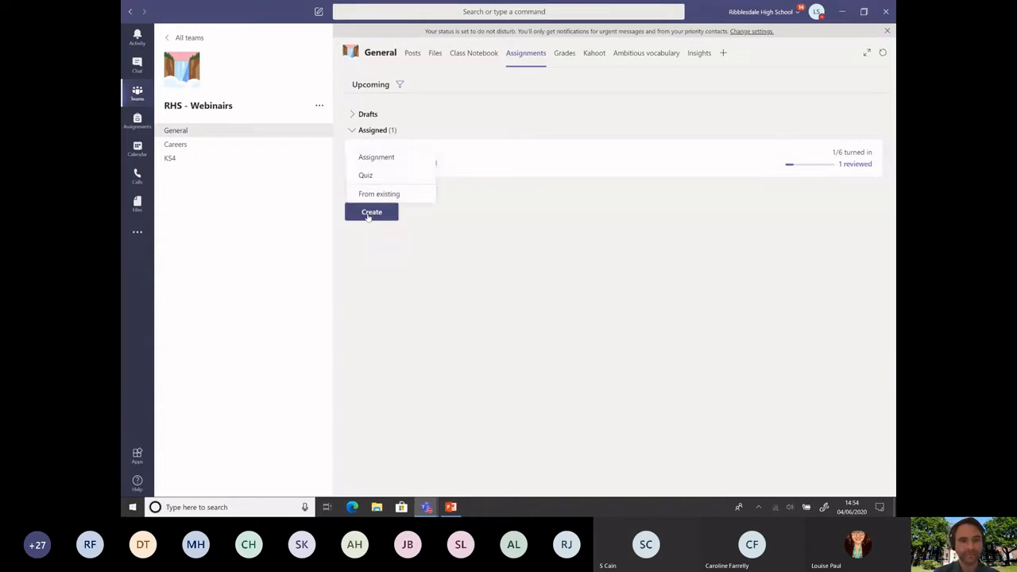
pyautogui.click(391, 160)
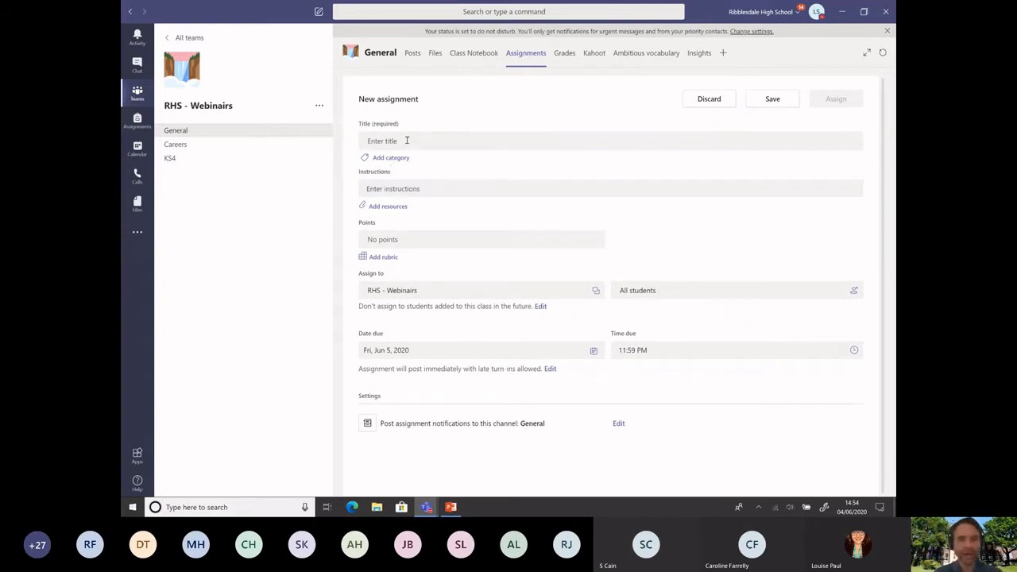
# Step: Title the new assignment "Week 9 - Test Activity"
pyautogui.click(409, 140)
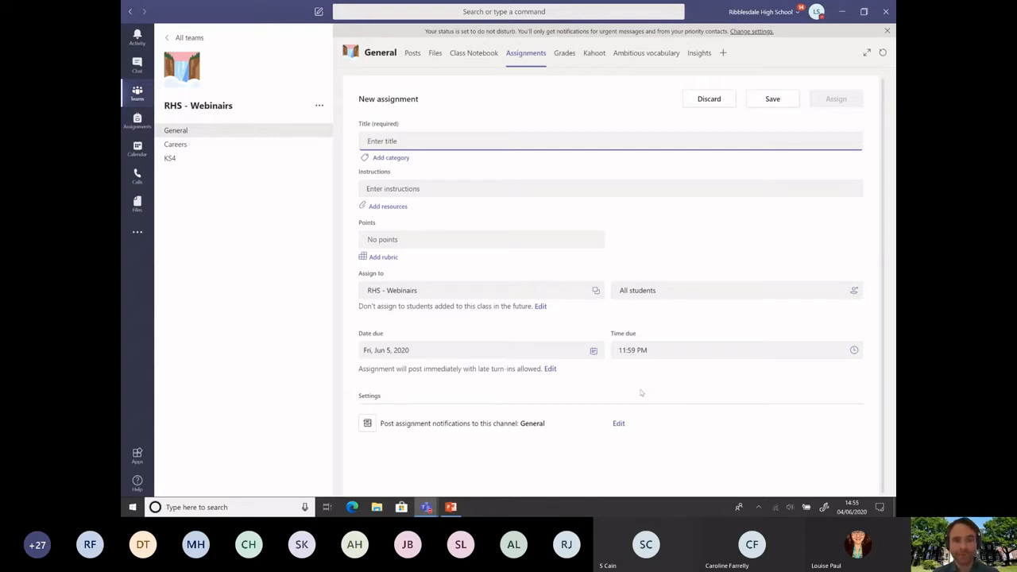
pyautogui.write('Week')
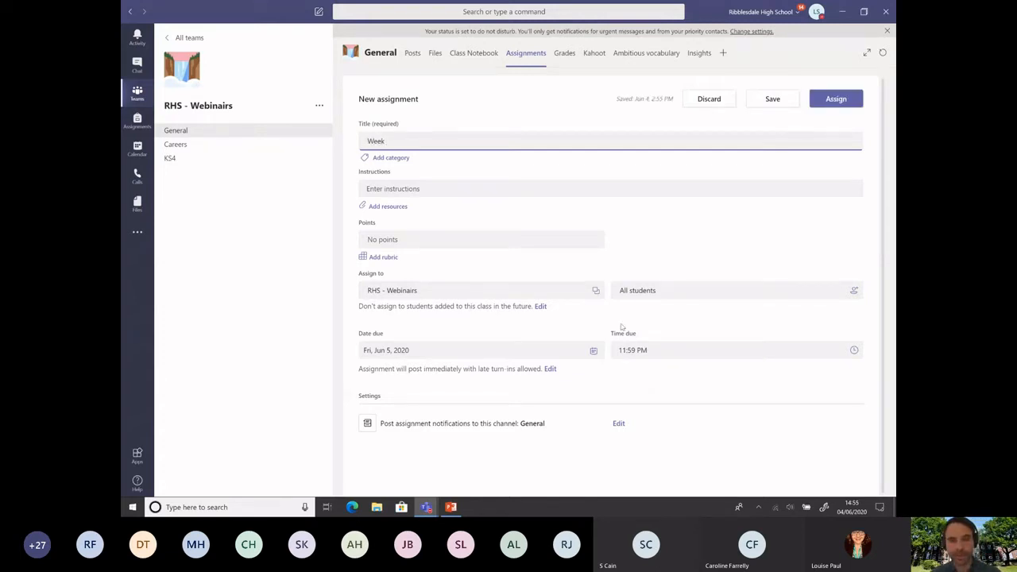
pyautogui.write(' 9')
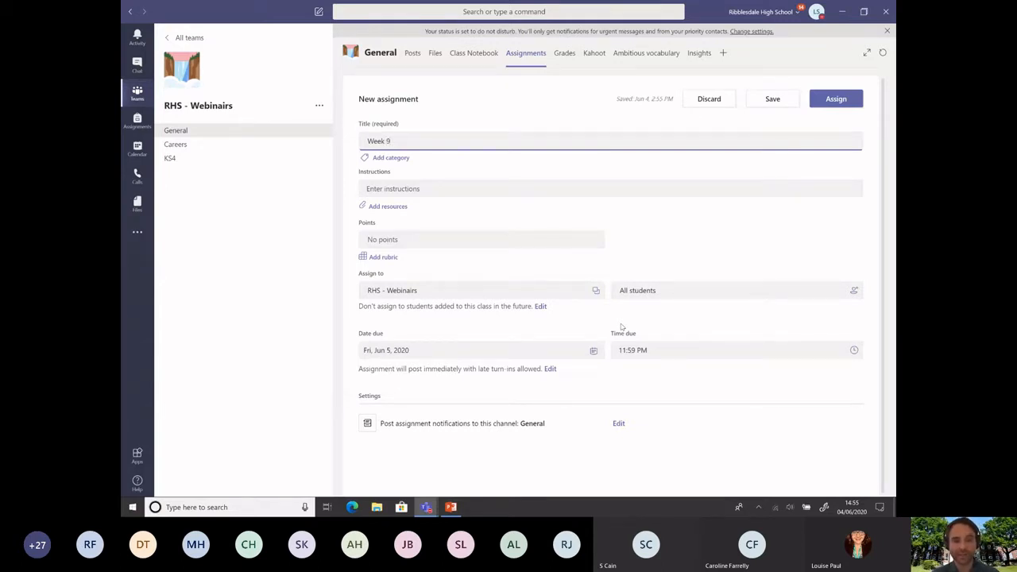
pyautogui.write(' -')
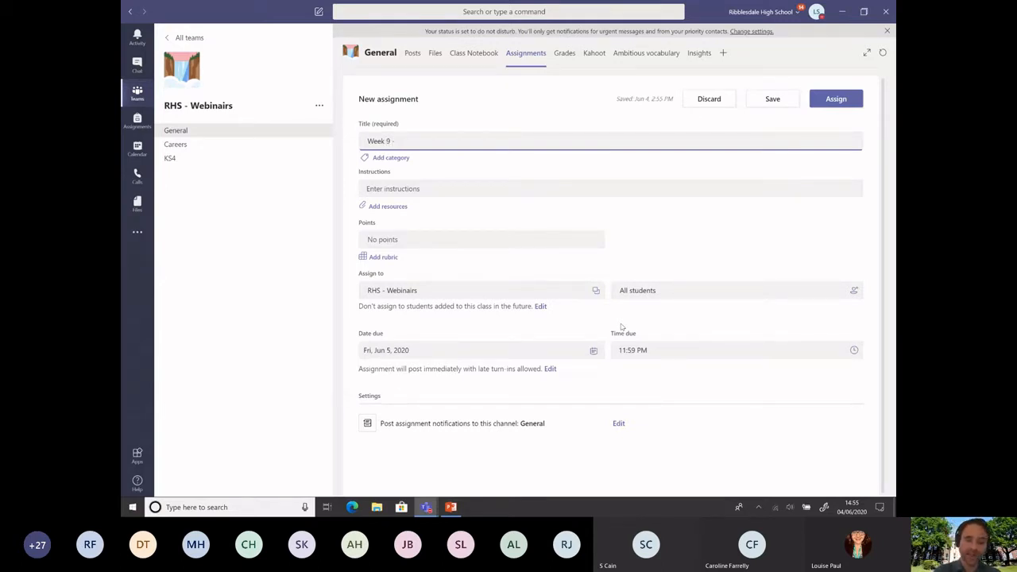
pyautogui.write(' Tes')
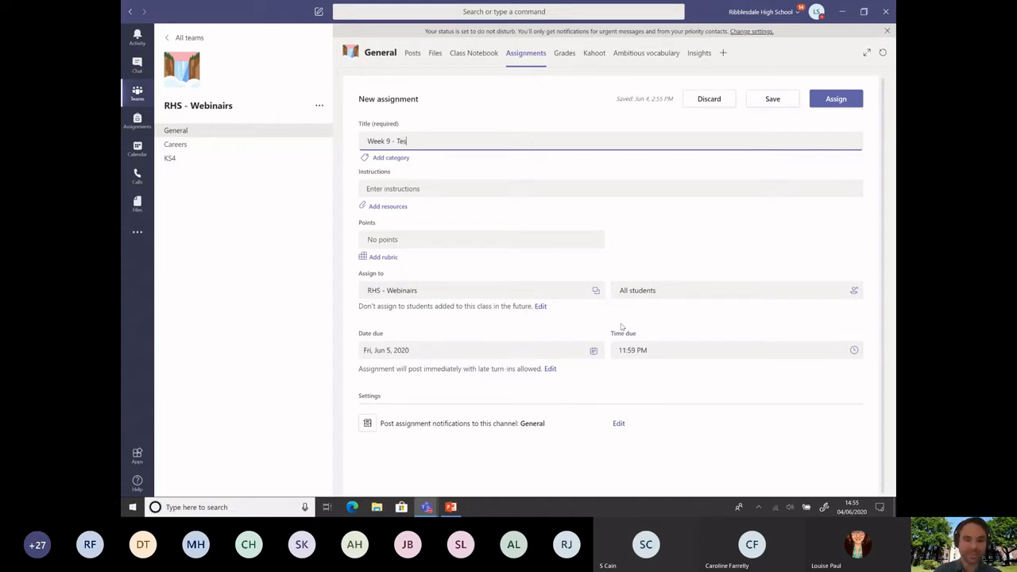
pyautogui.write('t Activity')
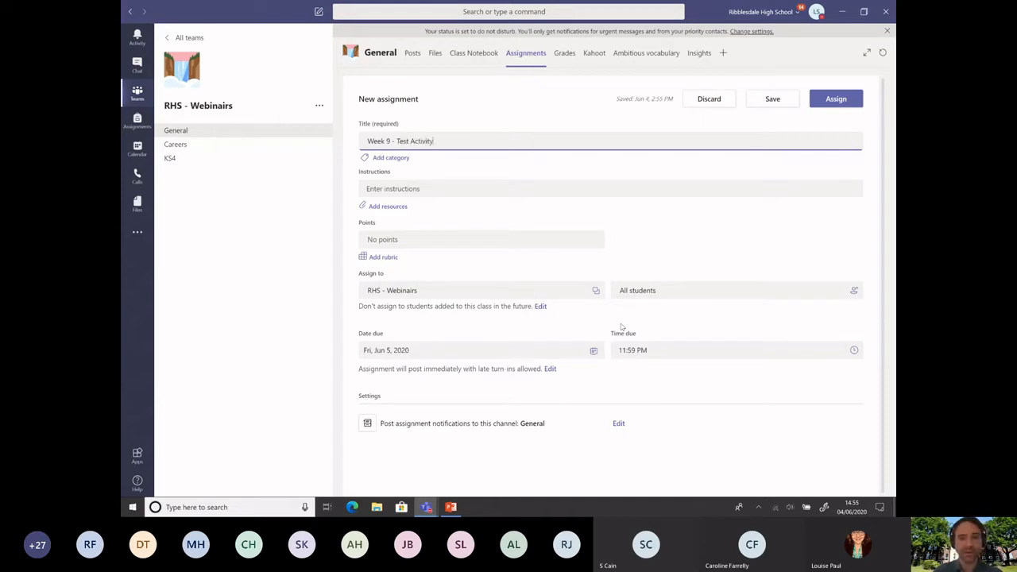
# Step: Enter "This is your instructions" as the assignment's instructions
pyautogui.click(527, 188)
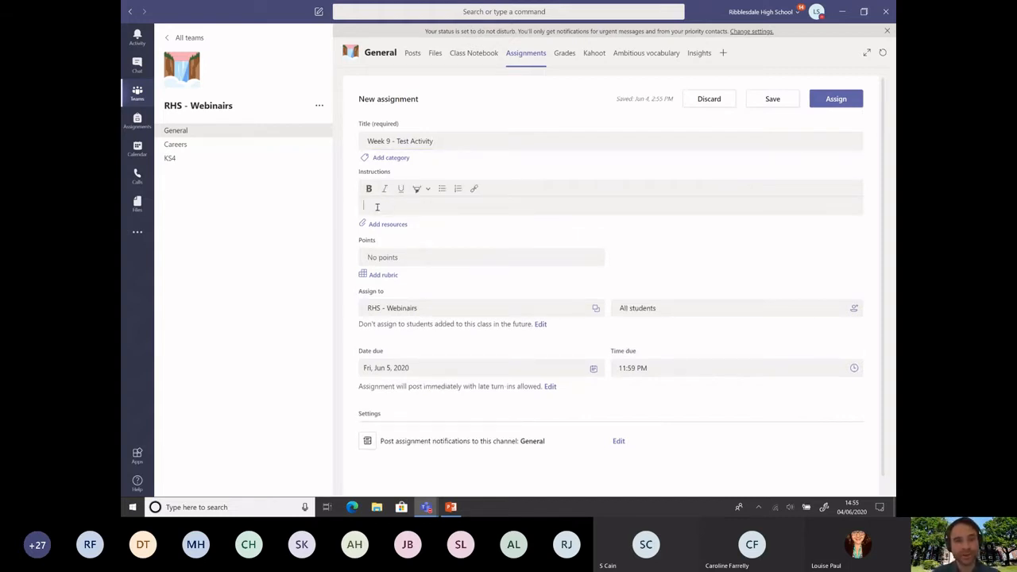
pyautogui.write('This ')
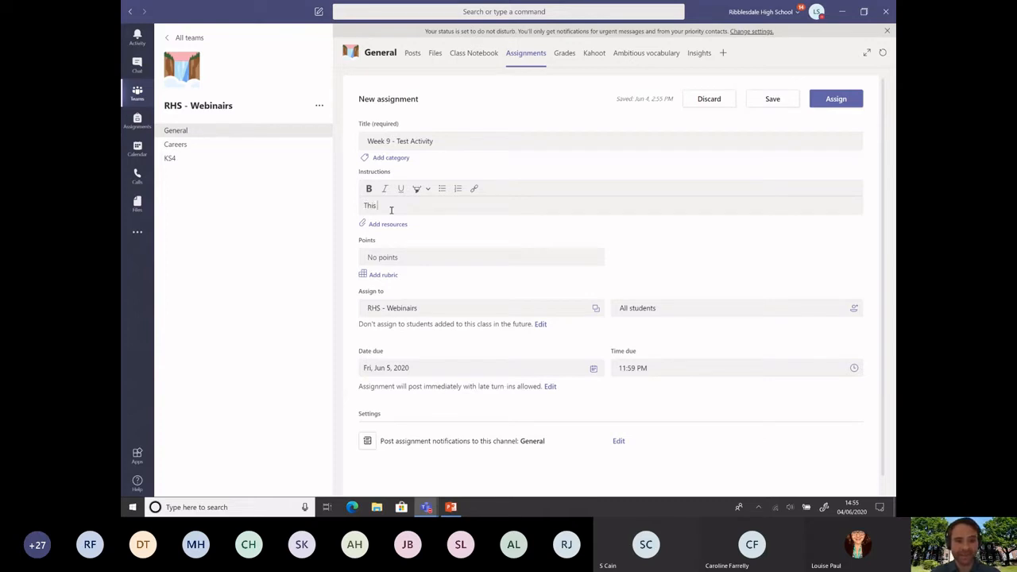
pyautogui.write('is your in')
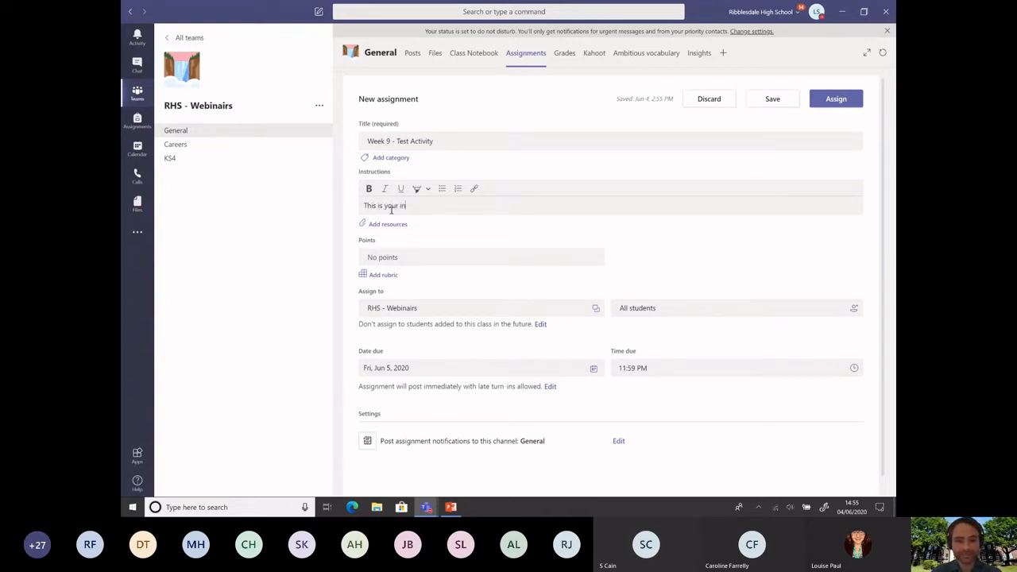
pyautogui.write('structions')
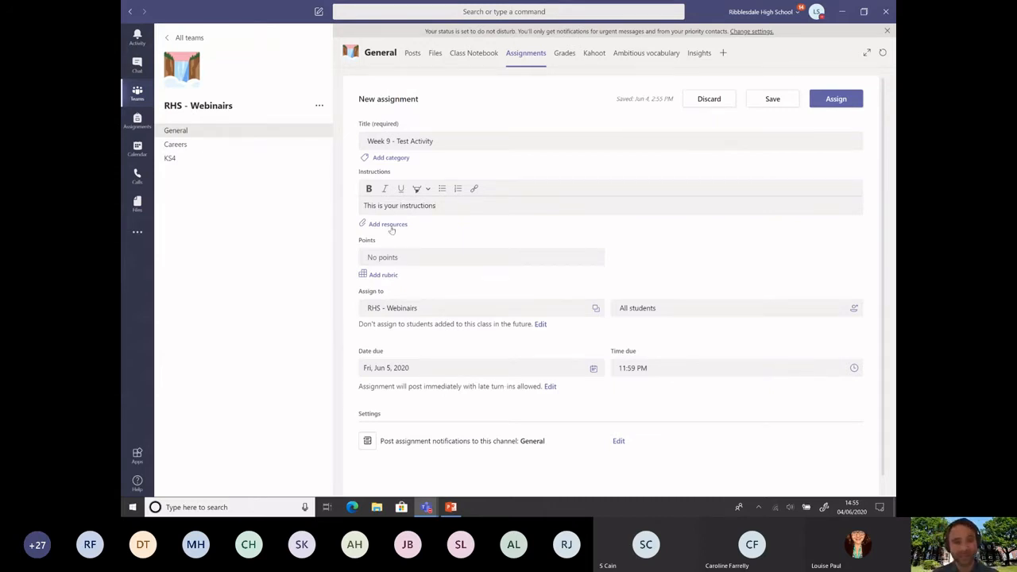
# Step: Attach the GCSEPod_PP presentation from this device's Desktop as an assignment resource
pyautogui.click(391, 225)
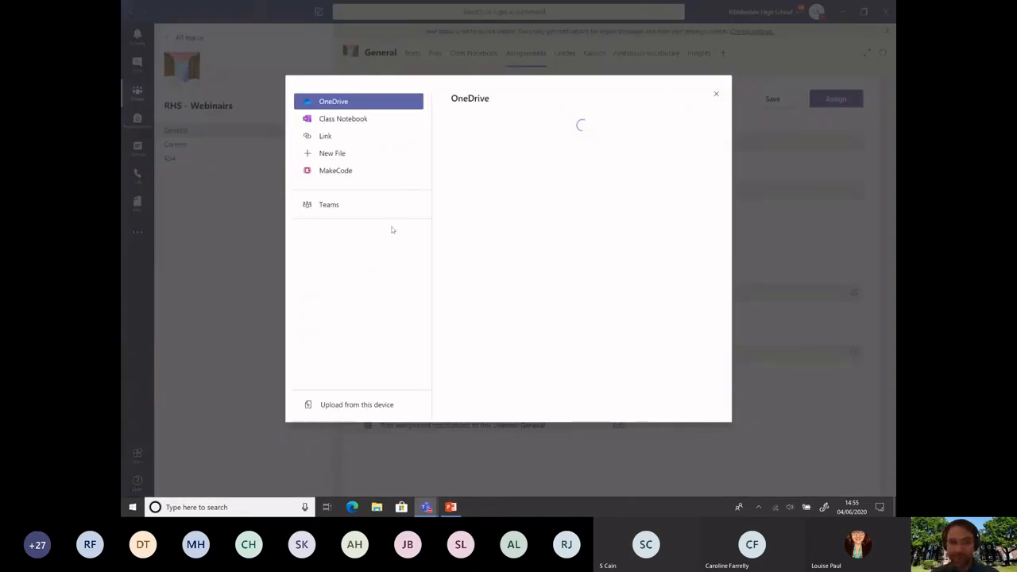
pyautogui.click(371, 405)
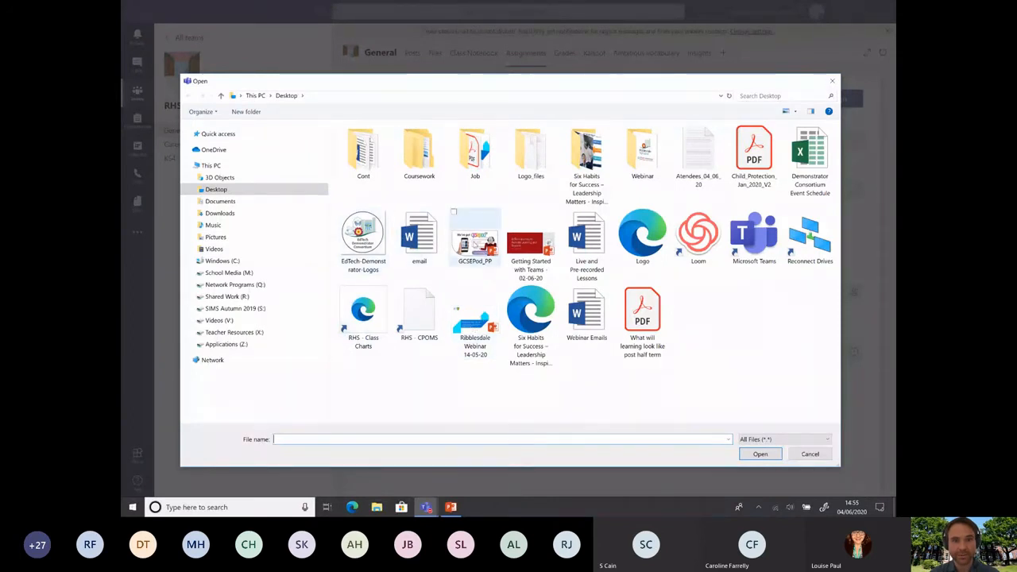
pyautogui.doubleClick(474, 238)
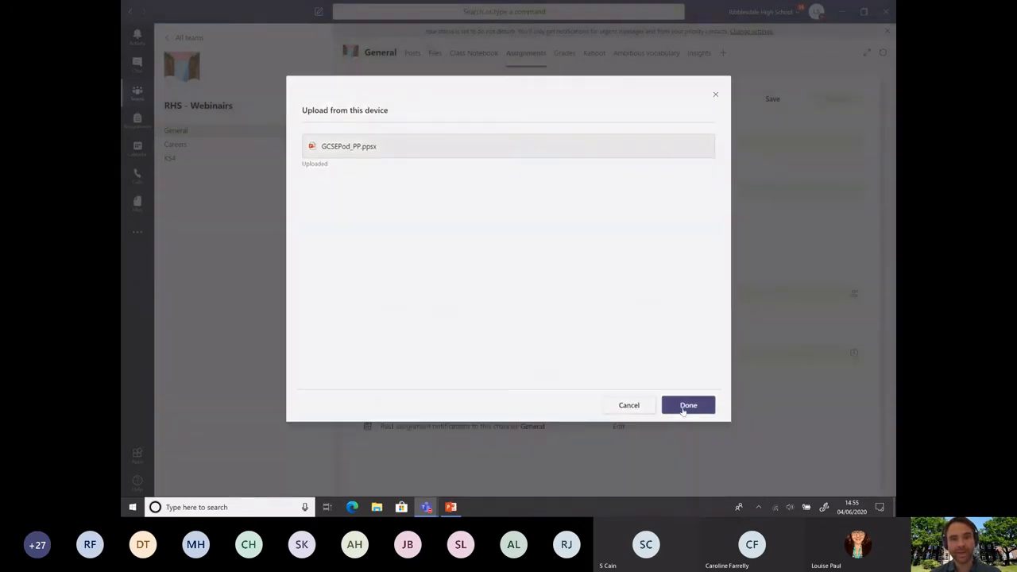
pyautogui.click(684, 407)
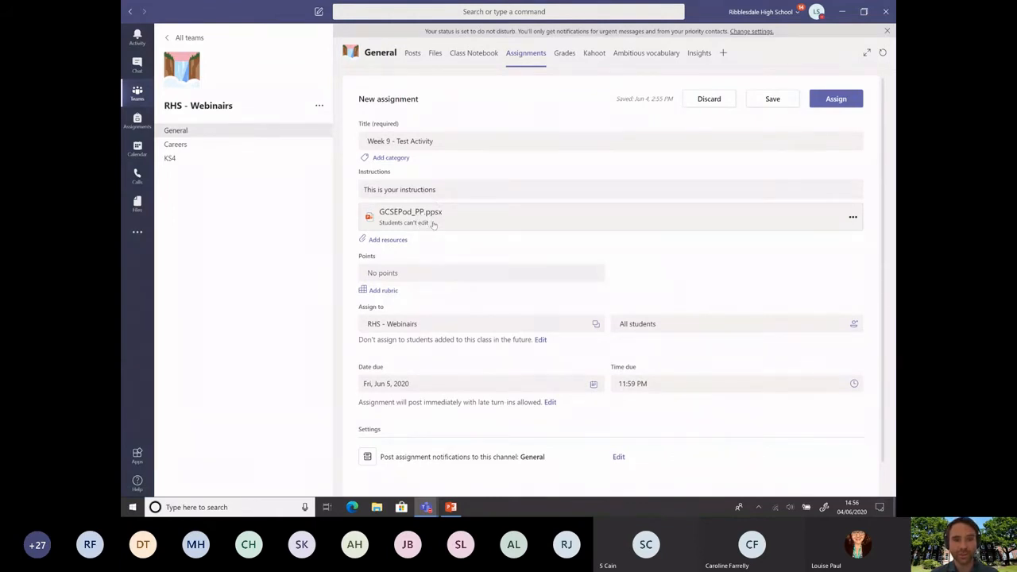
# Step: Choose the existing rubric "GCSE Coursework - Example" for the assignment and open it for editing
pyautogui.click(401, 273)
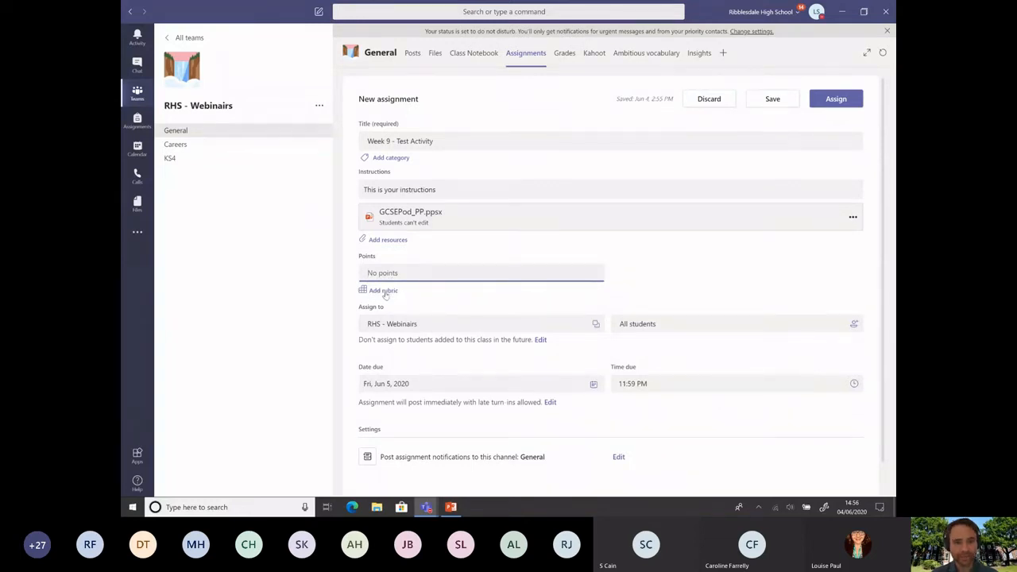
pyautogui.click(385, 291)
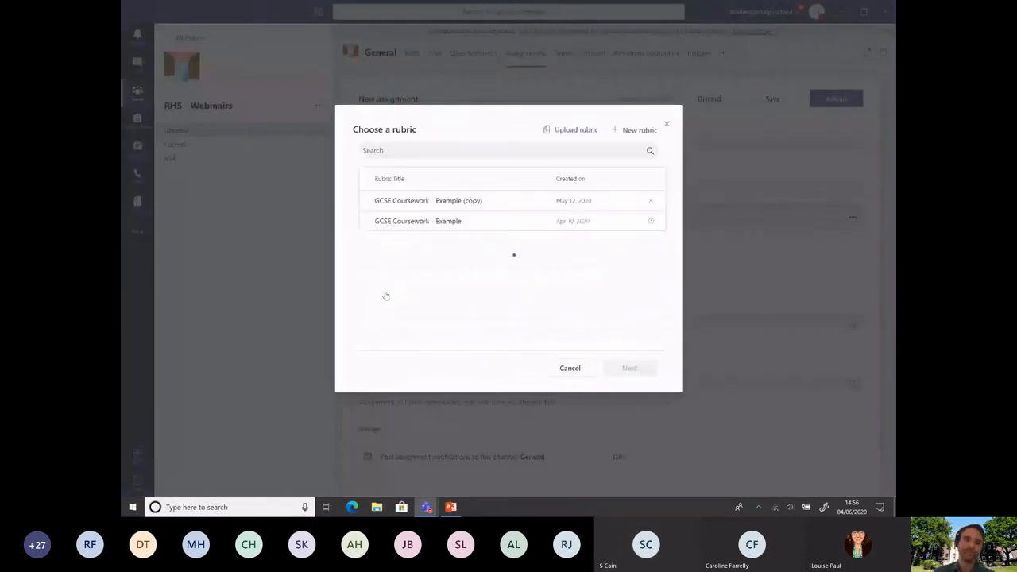
pyautogui.click(465, 222)
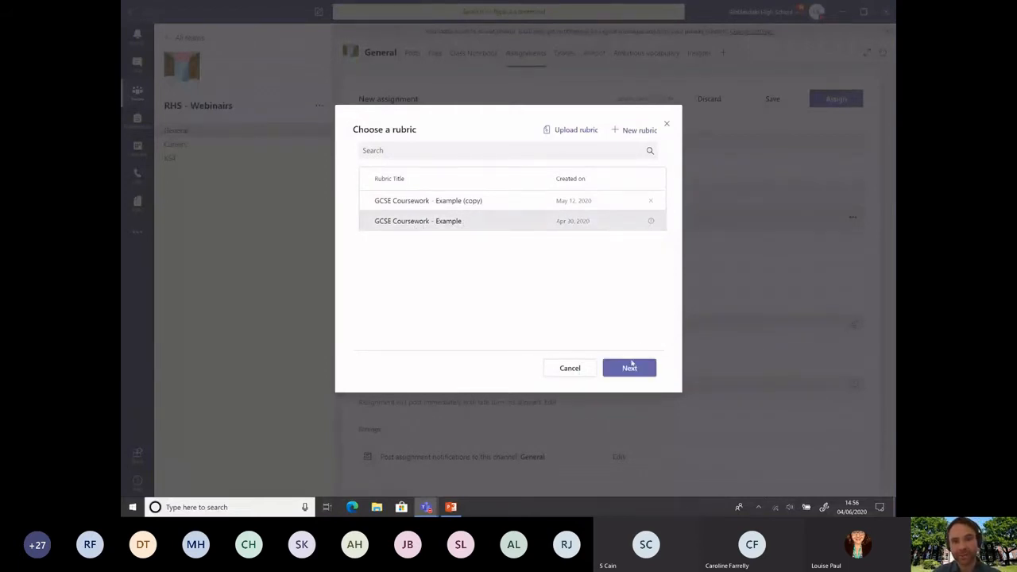
pyautogui.click(629, 368)
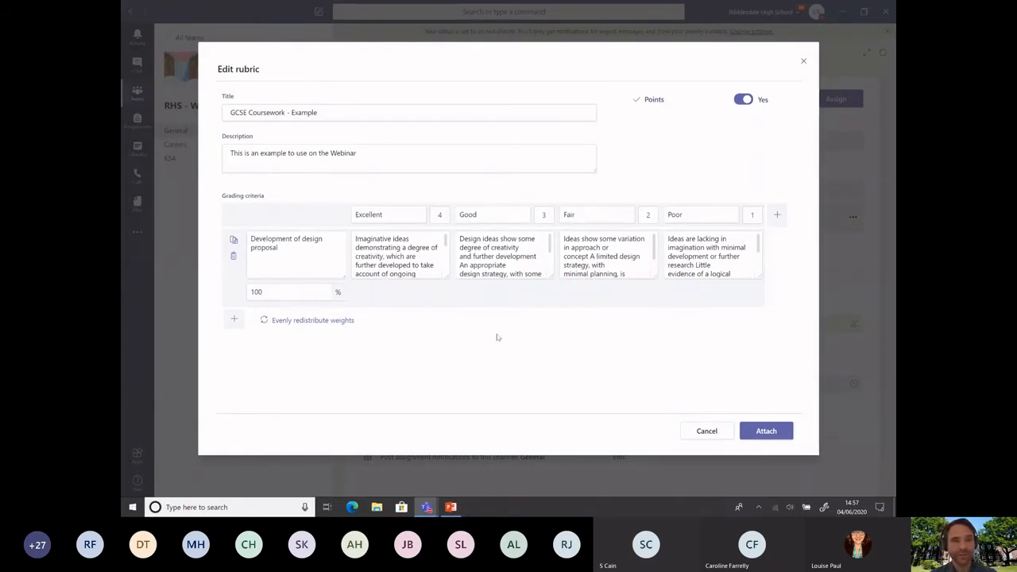
# Step: Add a second grading criteria row to the rubric with the description "Development of Product"
pyautogui.click(302, 248)
pyautogui.moveTo(302, 247); pyautogui.dragTo(251, 237)
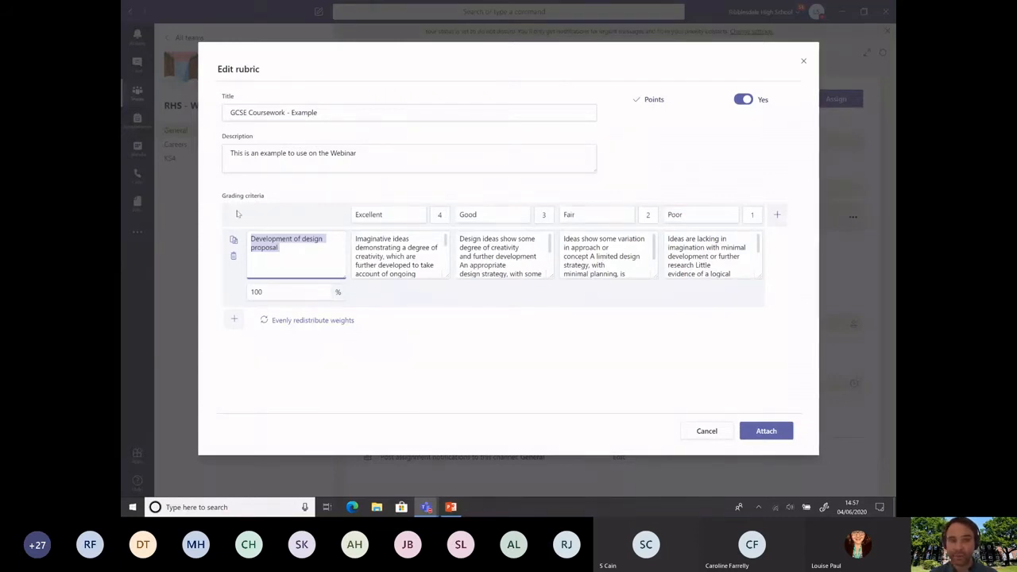
pyautogui.click(233, 321)
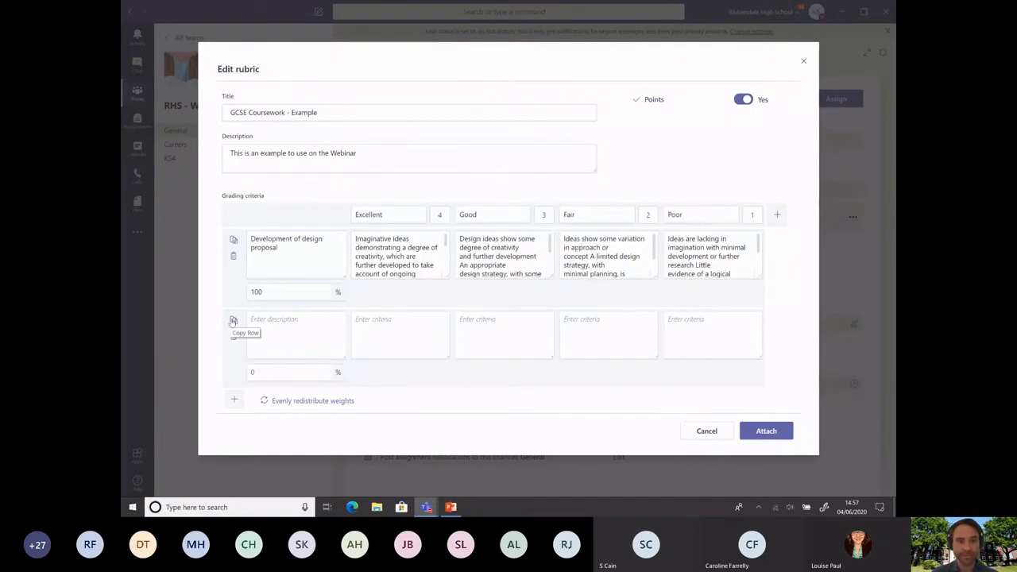
pyautogui.click(288, 319)
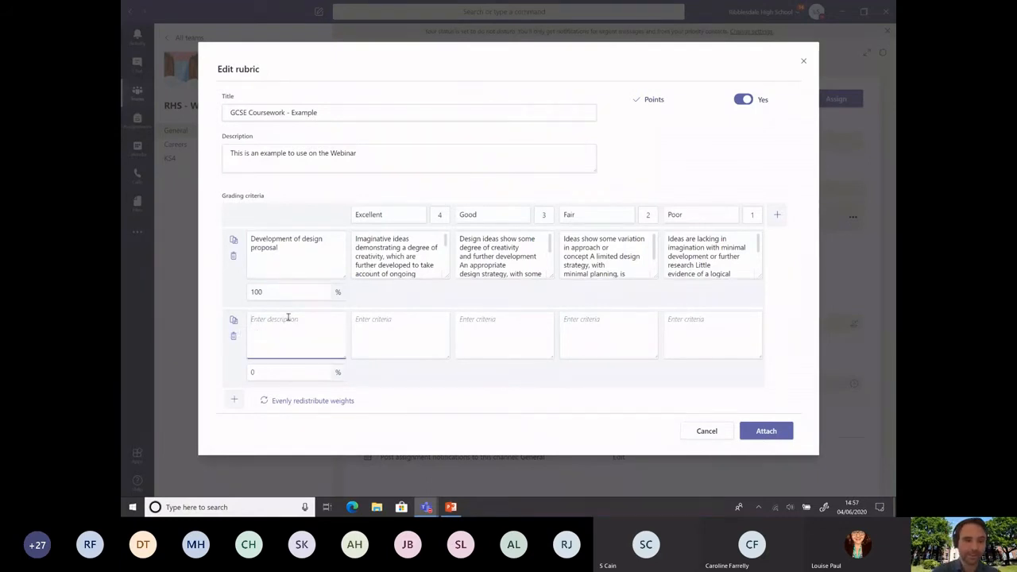
pyautogui.write('Det')
pyautogui.press('BackSpace')
pyautogui.press('BackSpace')
pyautogui.press('BackSpace')
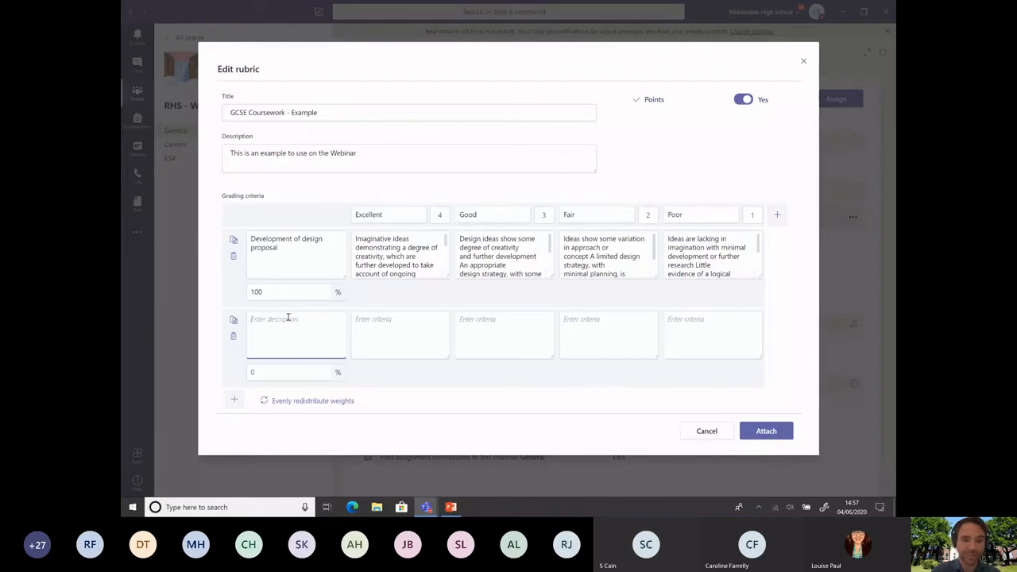
pyautogui.write('Development')
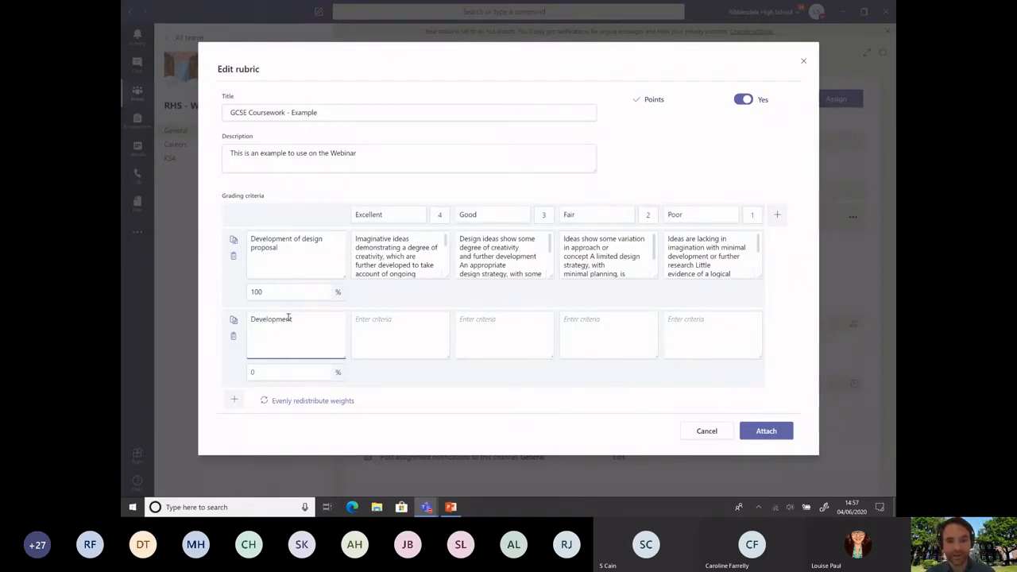
pyautogui.write(' of Product')
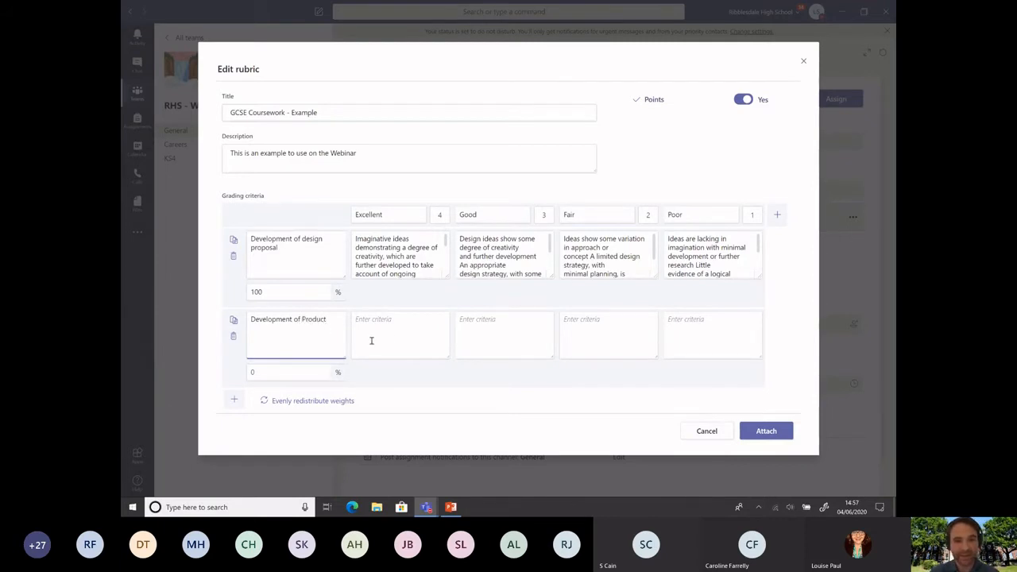
# Step: Fill the "Development of Product" row's criteria with 1 for Excellent, 2 for Good, 3 for Fair and 4 for Poor
pyautogui.click(396, 330)
pyautogui.write('1')
pyautogui.click(480, 324)
pyautogui.write('2')
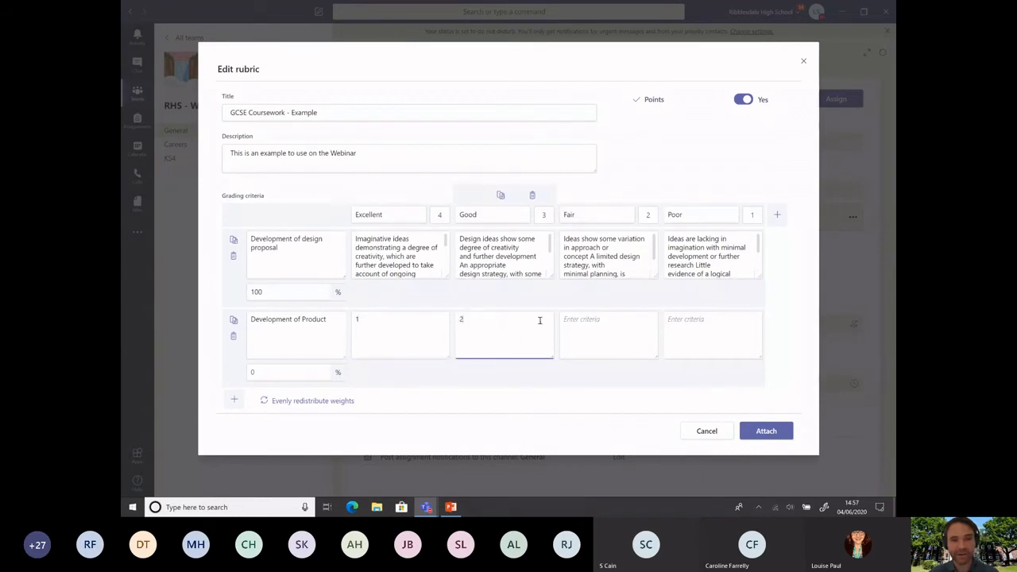
pyautogui.click(597, 325)
pyautogui.write('3')
pyautogui.click(681, 332)
pyautogui.write('4')
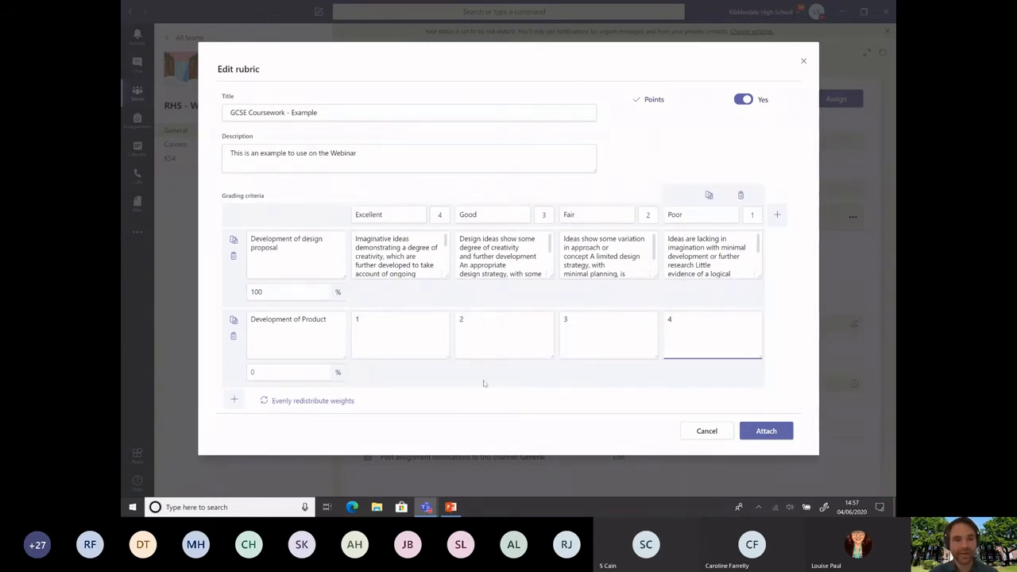
# Step: Redistribute the weights evenly across both grading criteria and attach the rubric to the assignment
pyautogui.click(269, 373)
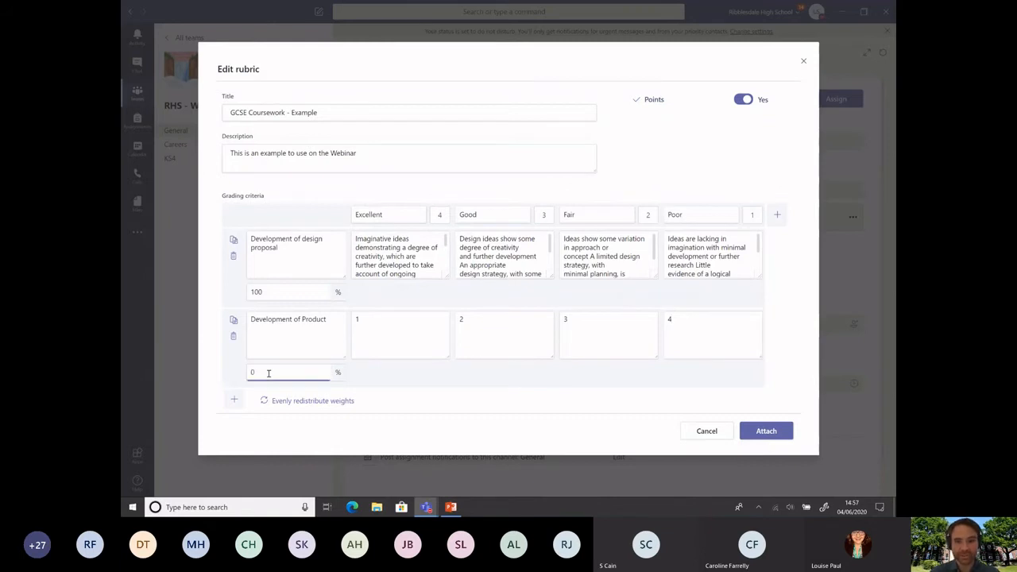
pyautogui.write('100')
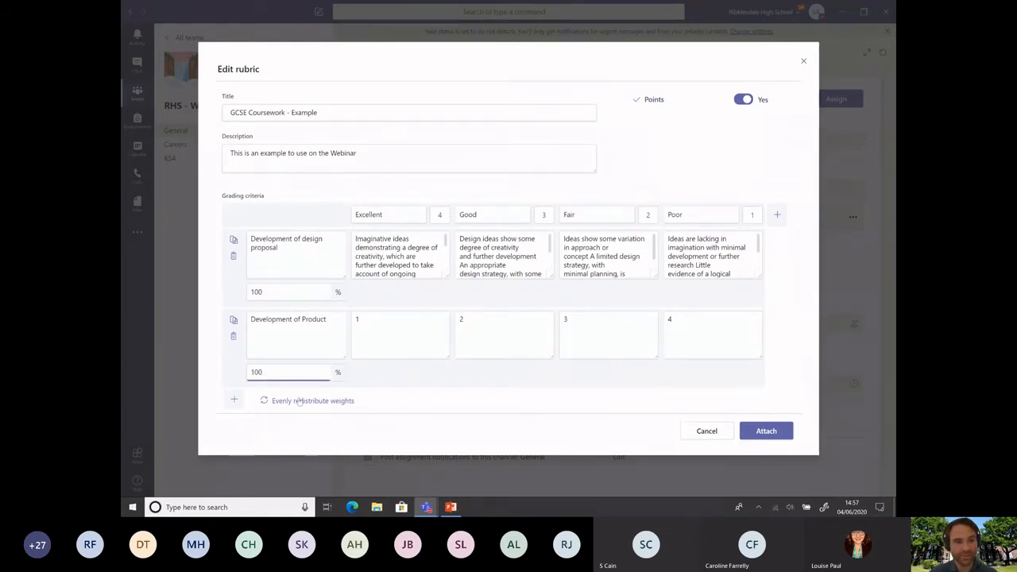
pyautogui.click(278, 403)
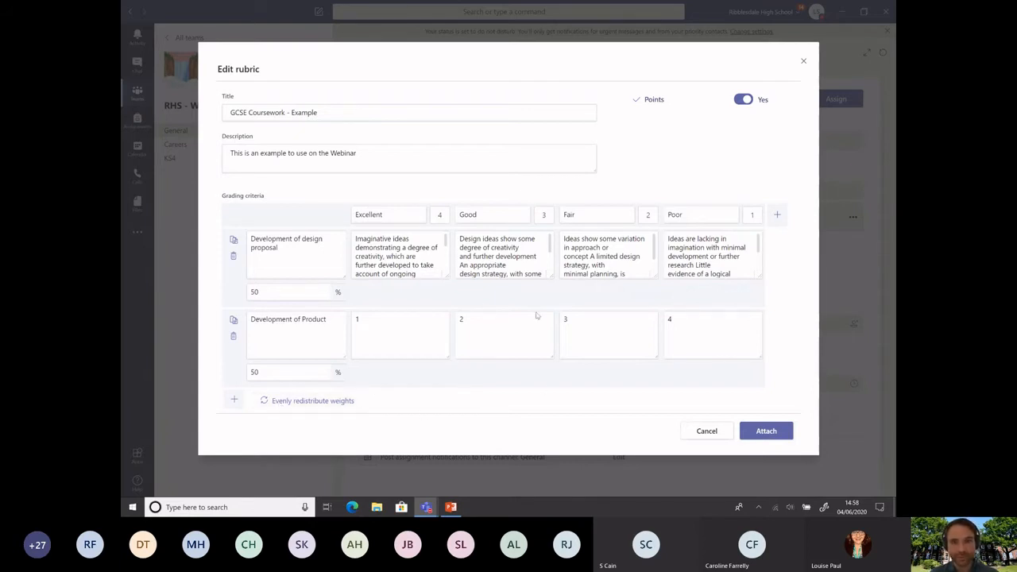
pyautogui.click(761, 441)
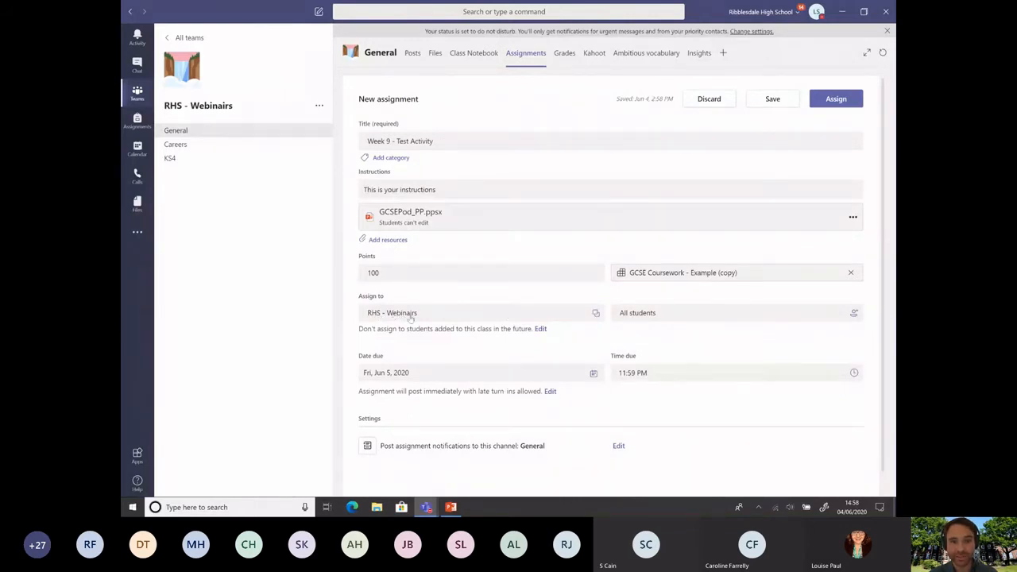
# Step: Review the classes and students available for the assignment and the option for students added to the class in future
pyautogui.click(567, 315)
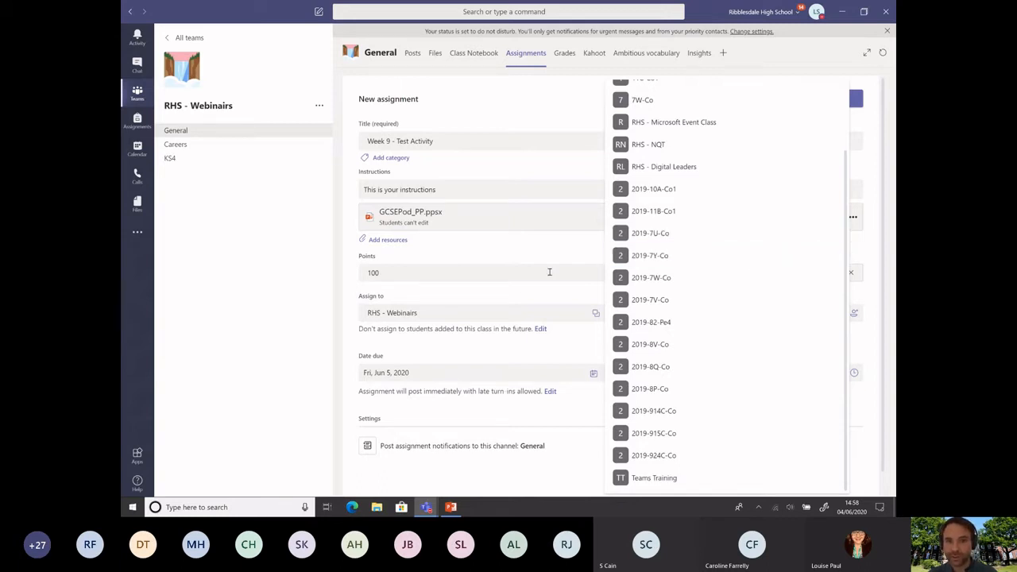
pyautogui.click(522, 348)
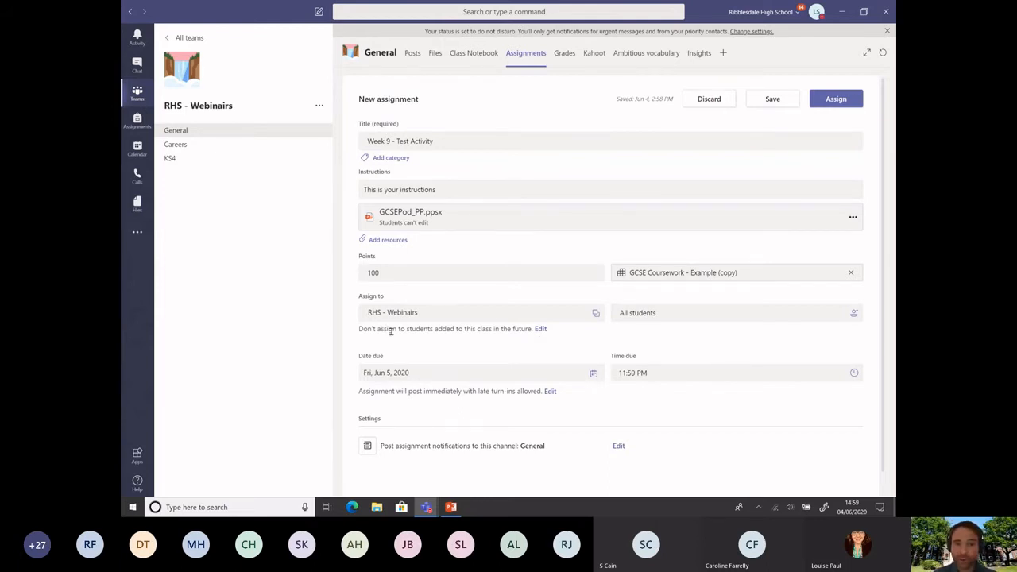
pyautogui.click(540, 329)
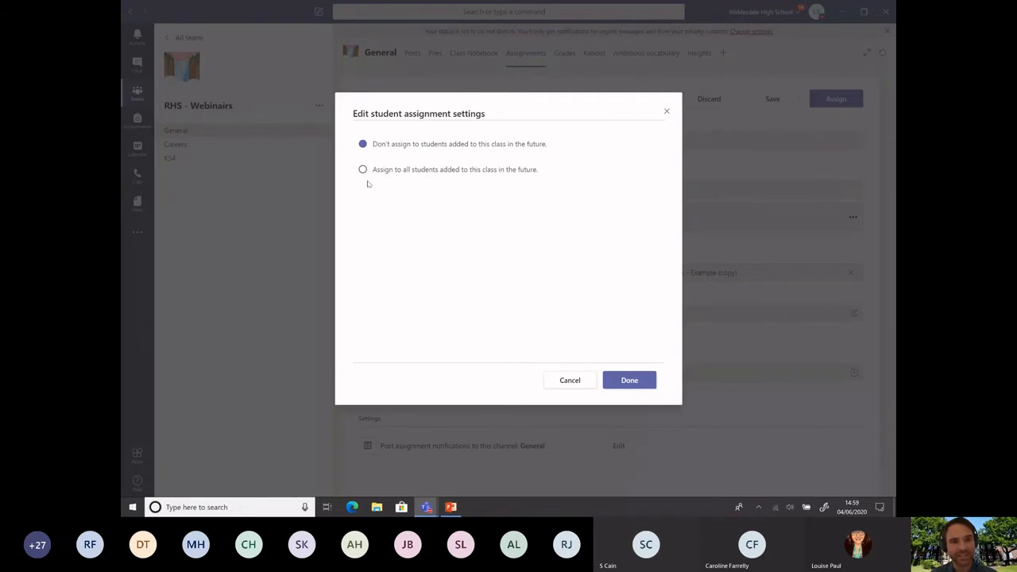
pyautogui.click(576, 383)
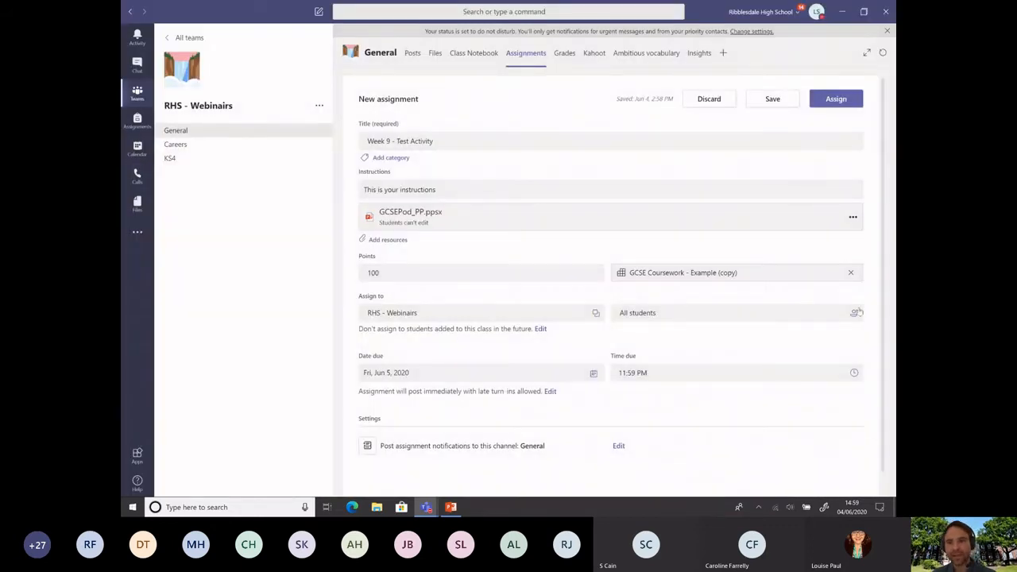
pyautogui.click(852, 313)
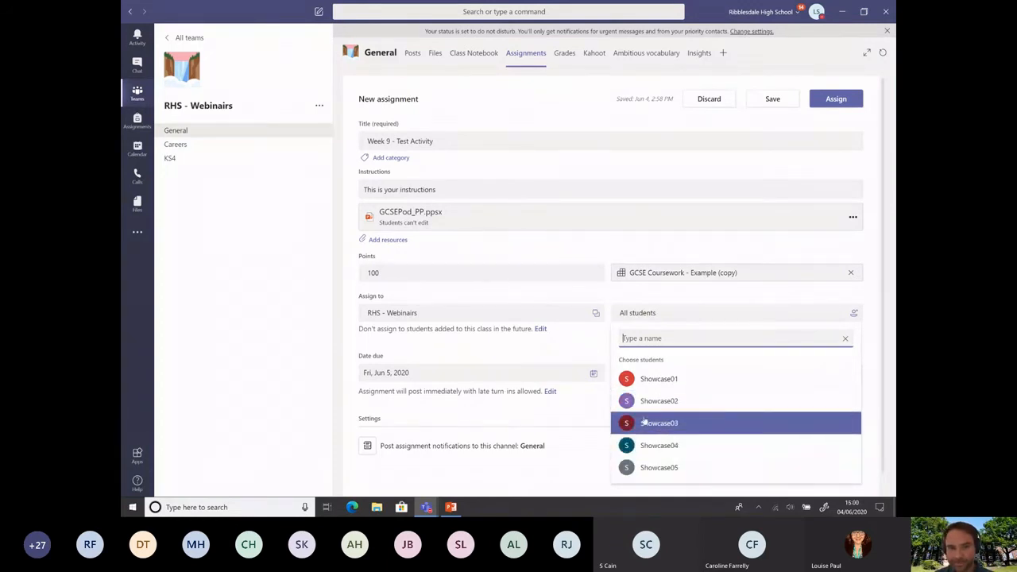
pyautogui.click(569, 407)
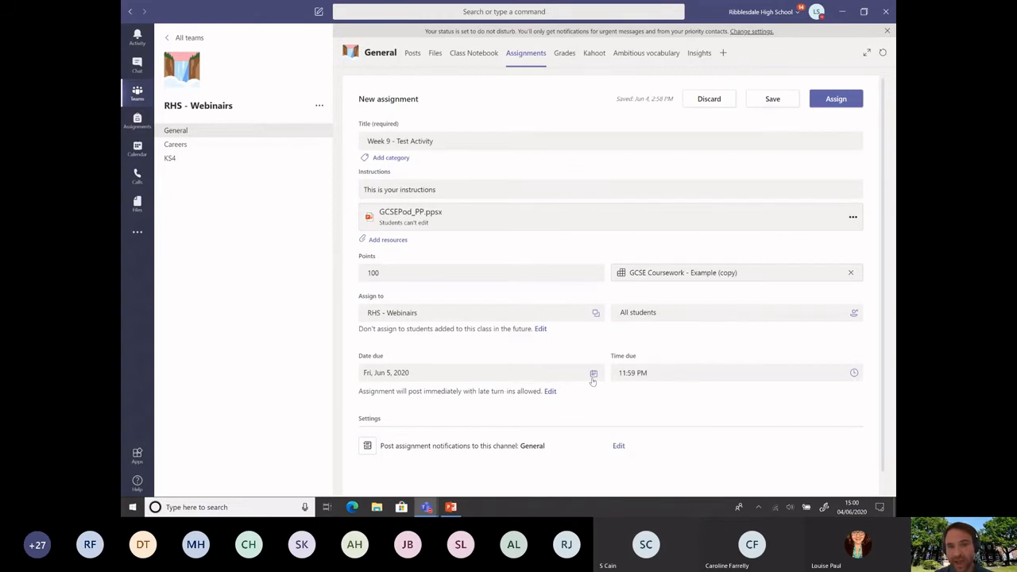
# Step: Review the assignment timeline's options for scheduled posting, due date and close date
pyautogui.click(711, 373)
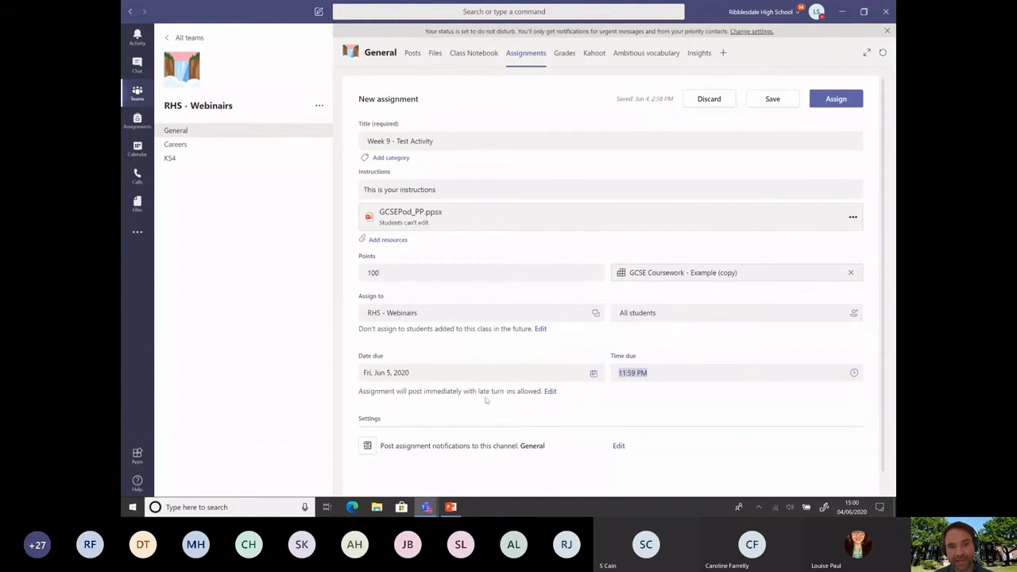
pyautogui.click(549, 392)
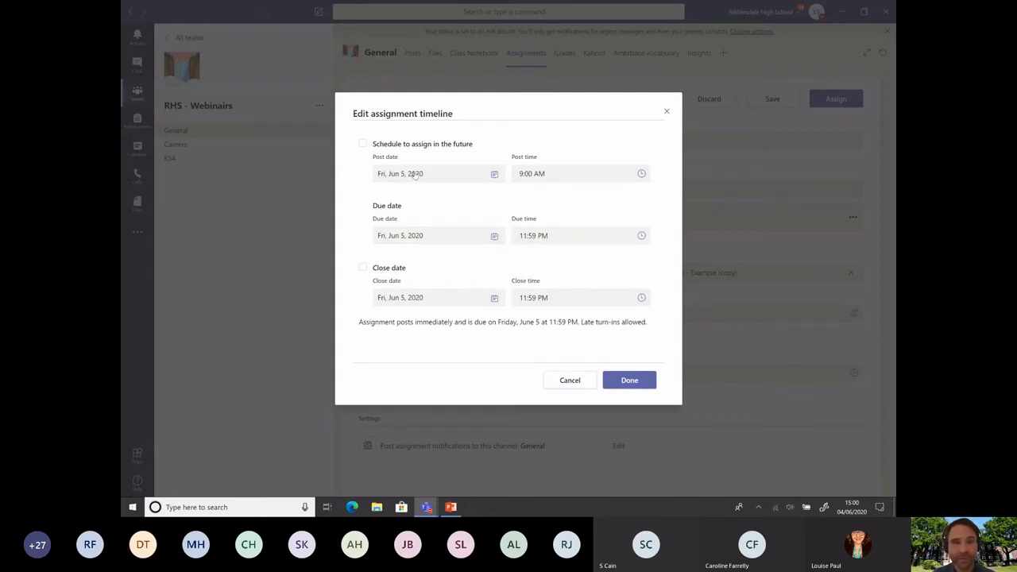
pyautogui.click(629, 381)
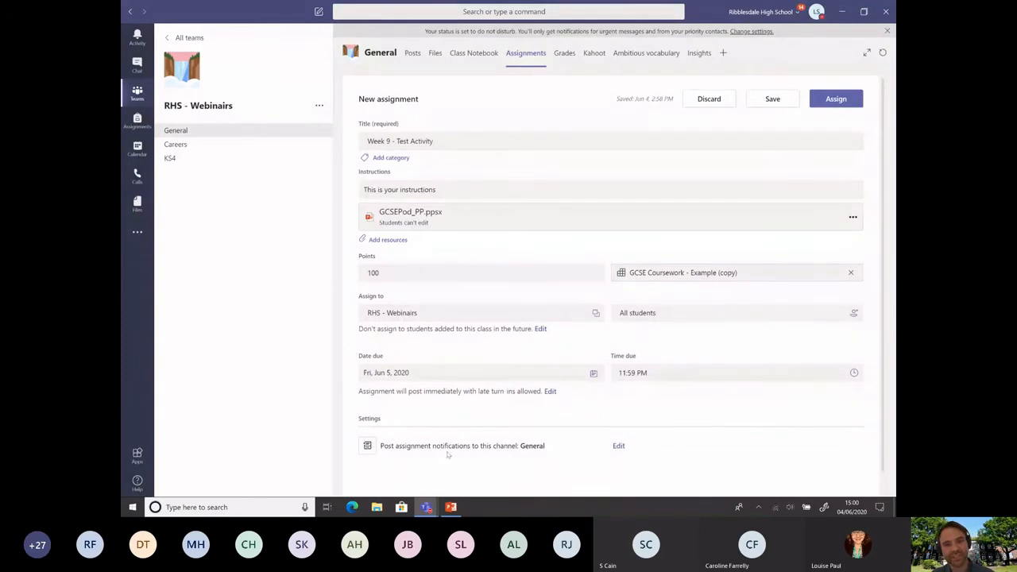
# Step: Keep General as the channel for assignment notifications and assign "Week 9 - Test Activity" to the class
pyautogui.click(619, 446)
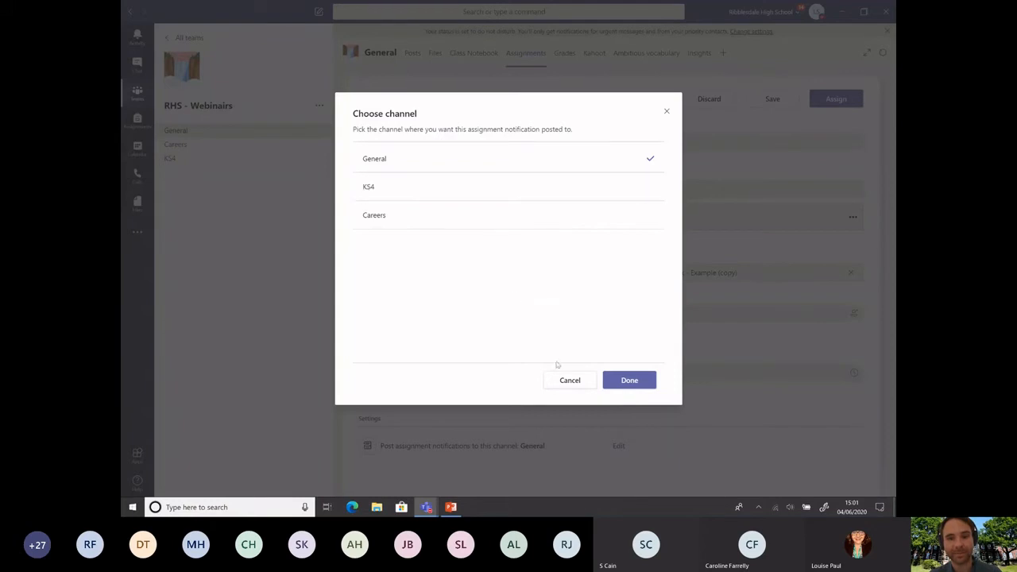
pyautogui.click(616, 382)
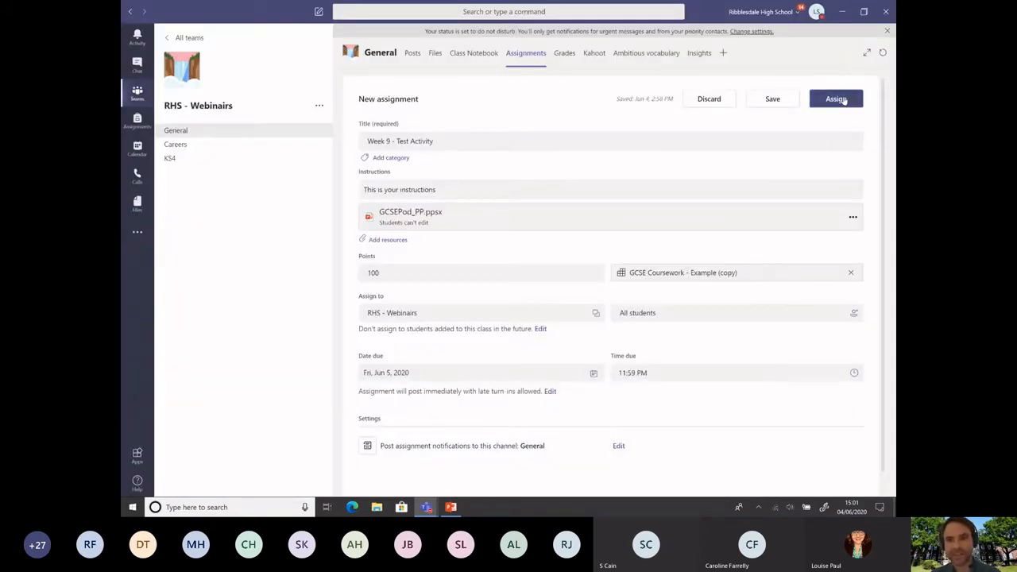
pyautogui.click(843, 101)
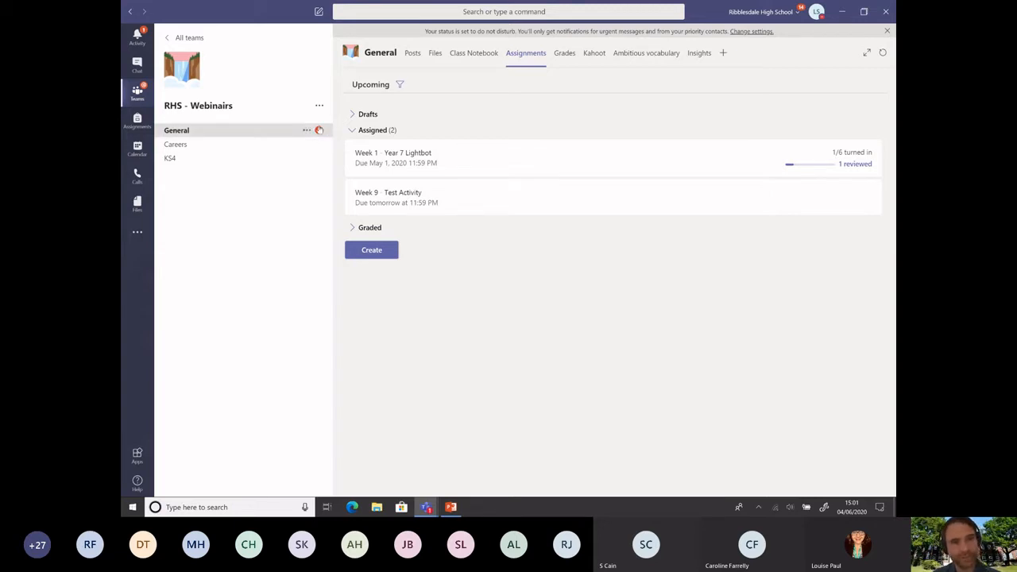
# Step: View the Week 9 assignment from its post in the General channel and open its edit form
pyautogui.click(239, 135)
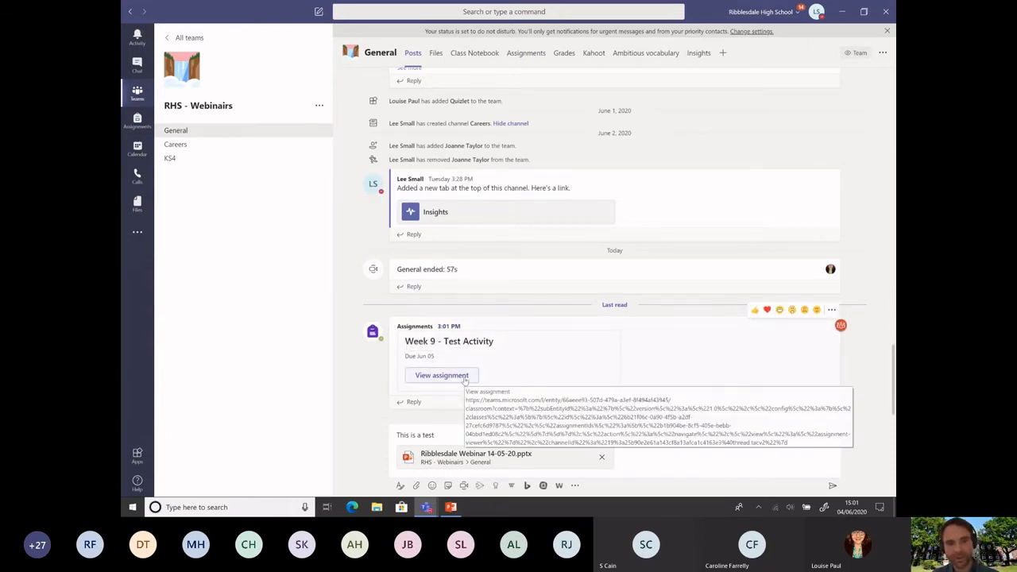
pyautogui.click(465, 377)
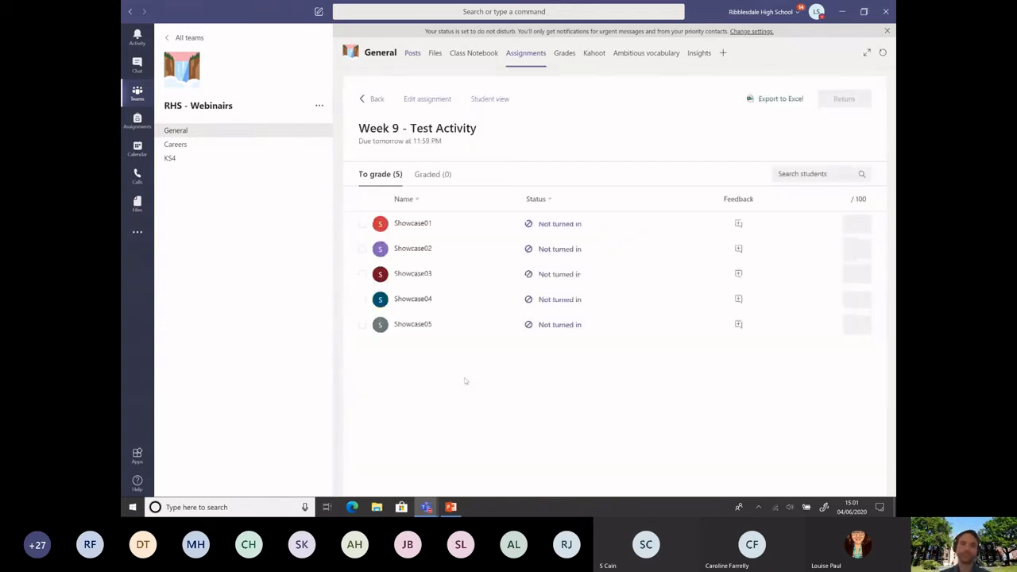
pyautogui.click(429, 102)
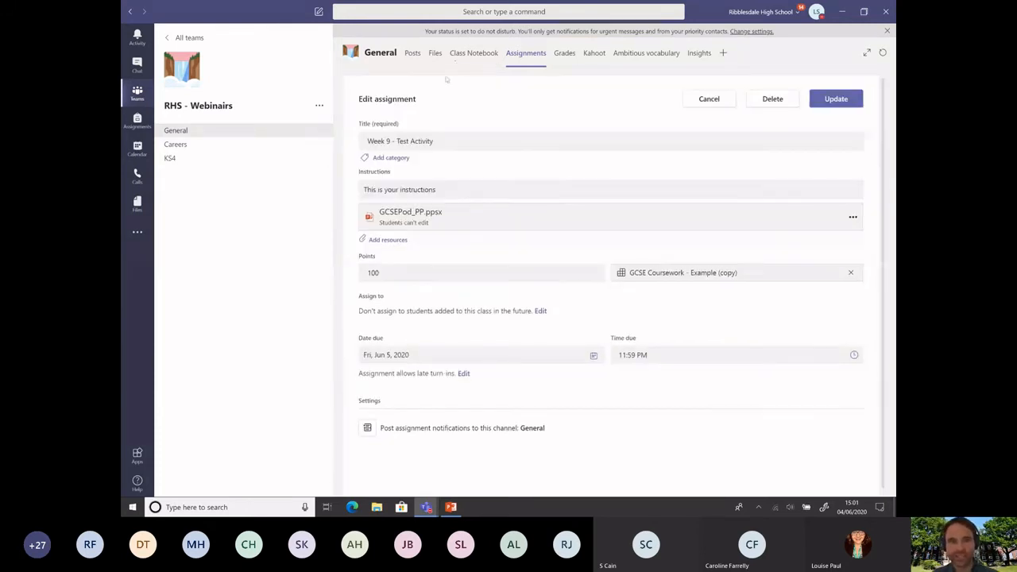
# Step: Reopen the Week 9 assignment from its channel post and examine its rubric and student work section in student view
pyautogui.click(235, 133)
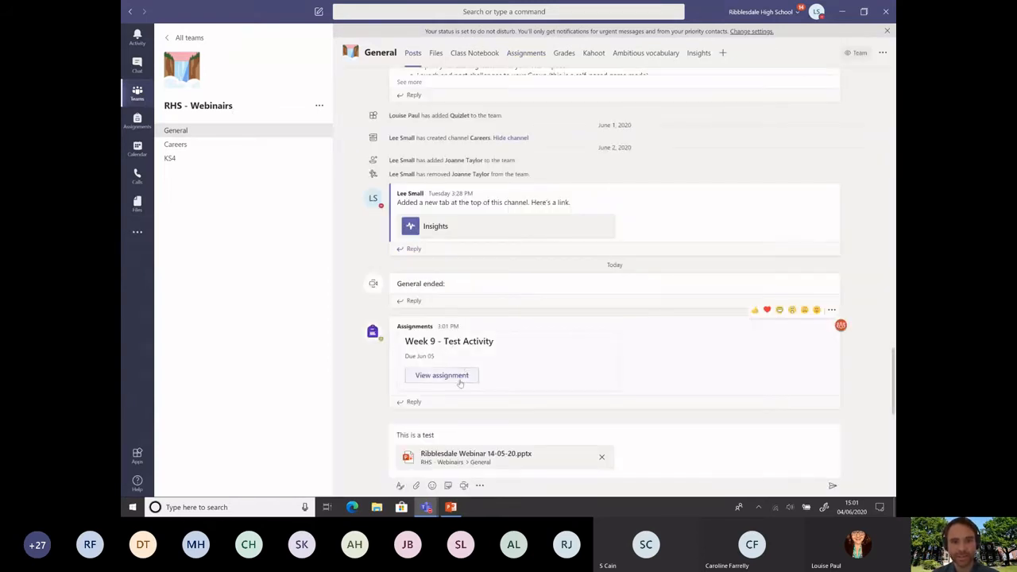
pyautogui.click(459, 379)
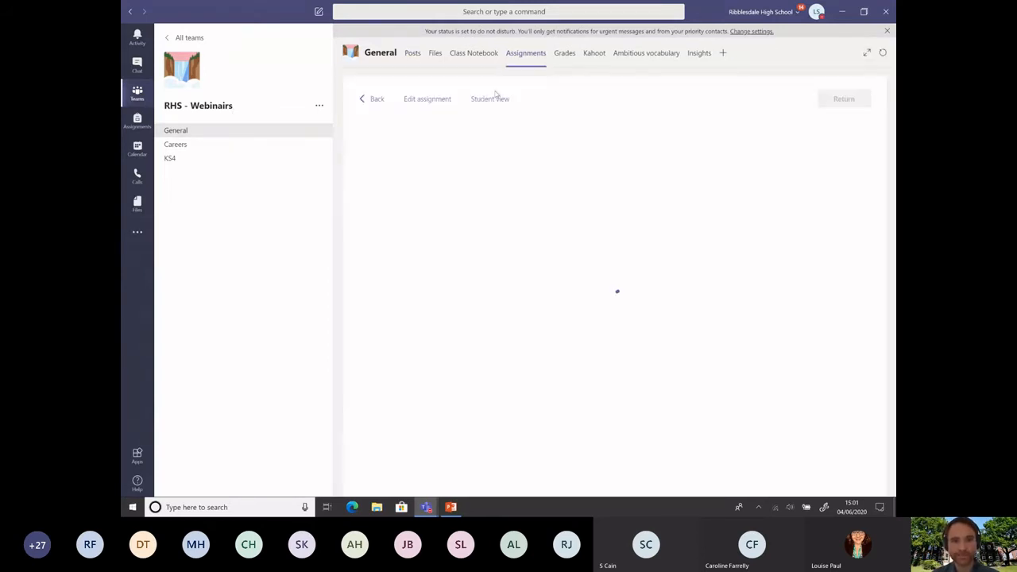
pyautogui.click(486, 100)
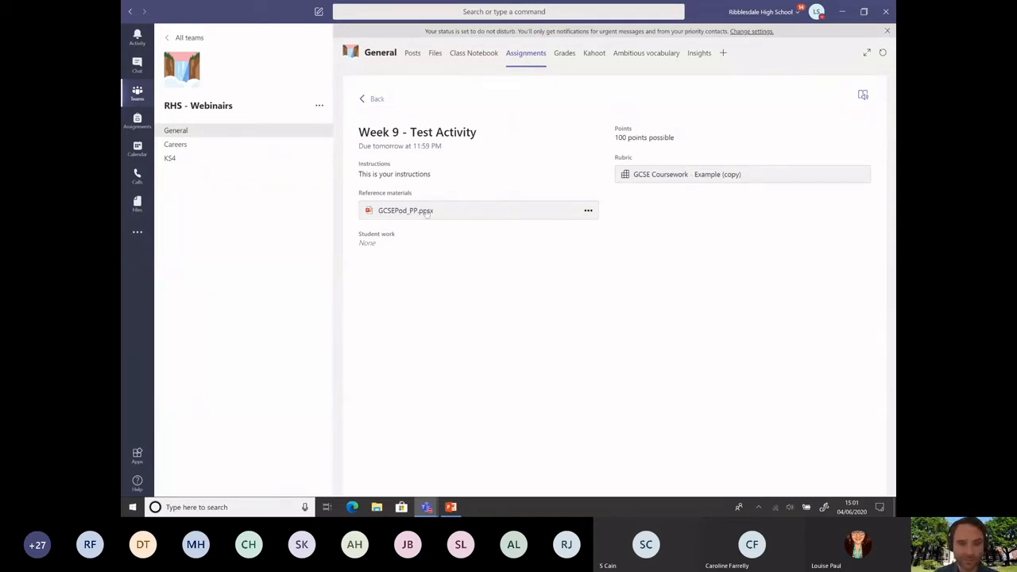
pyautogui.click(671, 177)
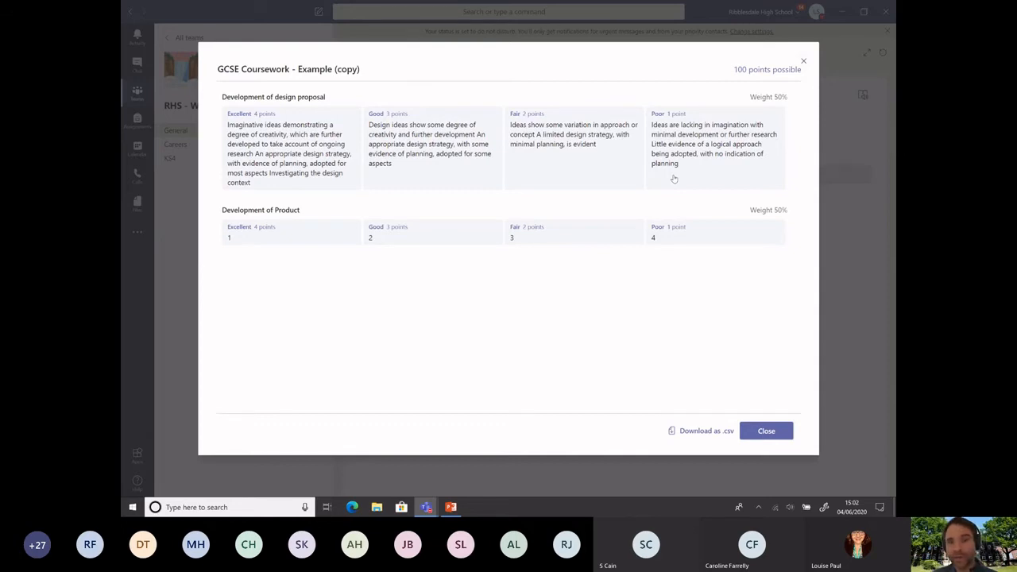
pyautogui.click(804, 63)
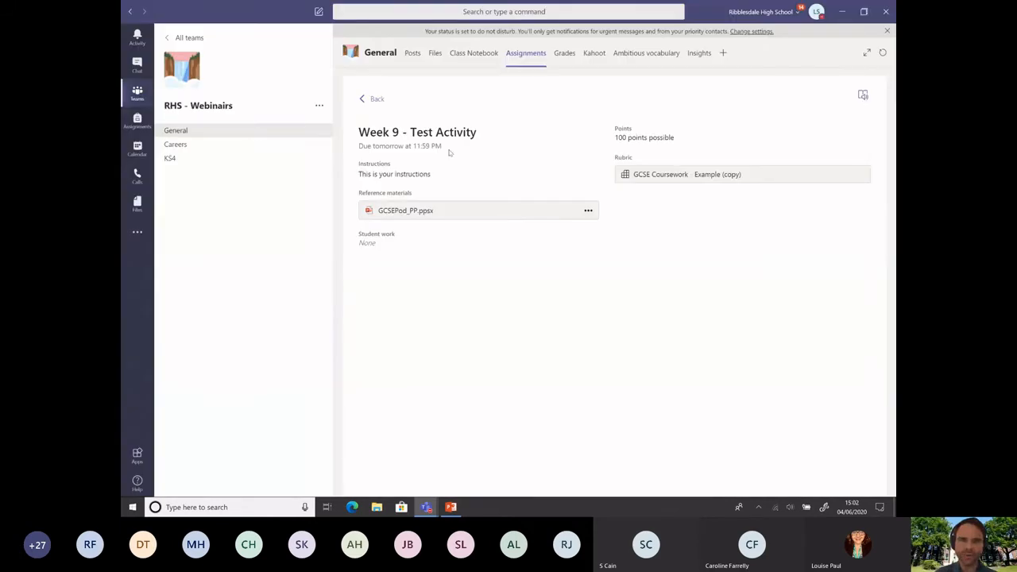
pyautogui.moveTo(358, 234); pyautogui.dragTo(377, 245)
pyautogui.click(381, 244)
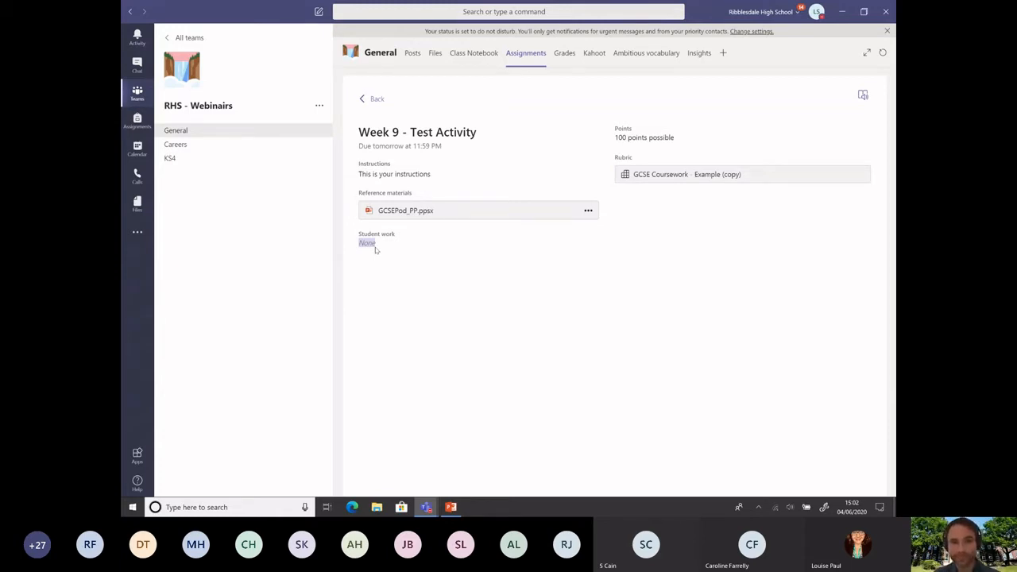
pyautogui.click(377, 100)
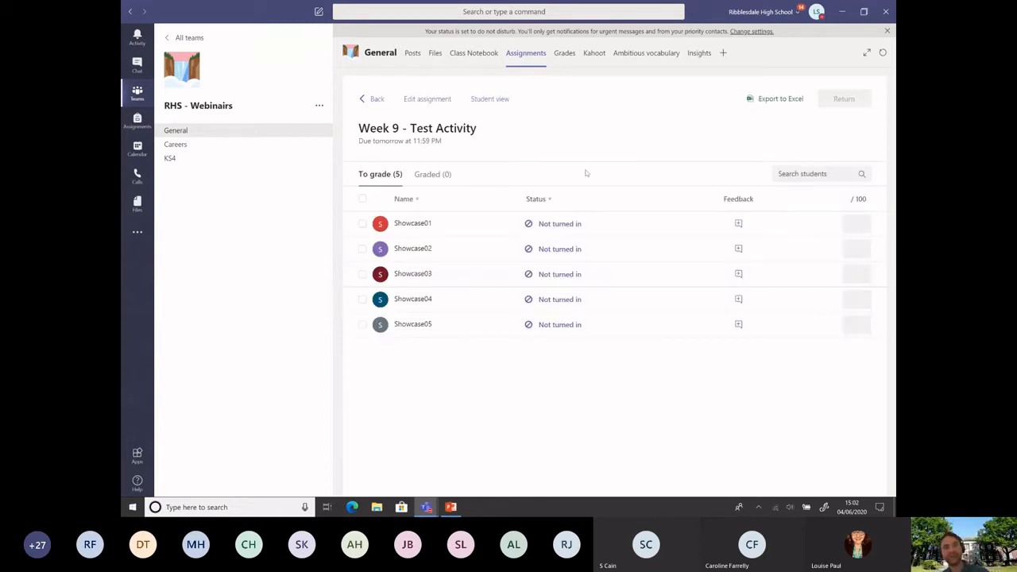
# Step: Look at Showcase01's marking page for the Week 9 assignment and return to the assignments list
pyautogui.click(423, 227)
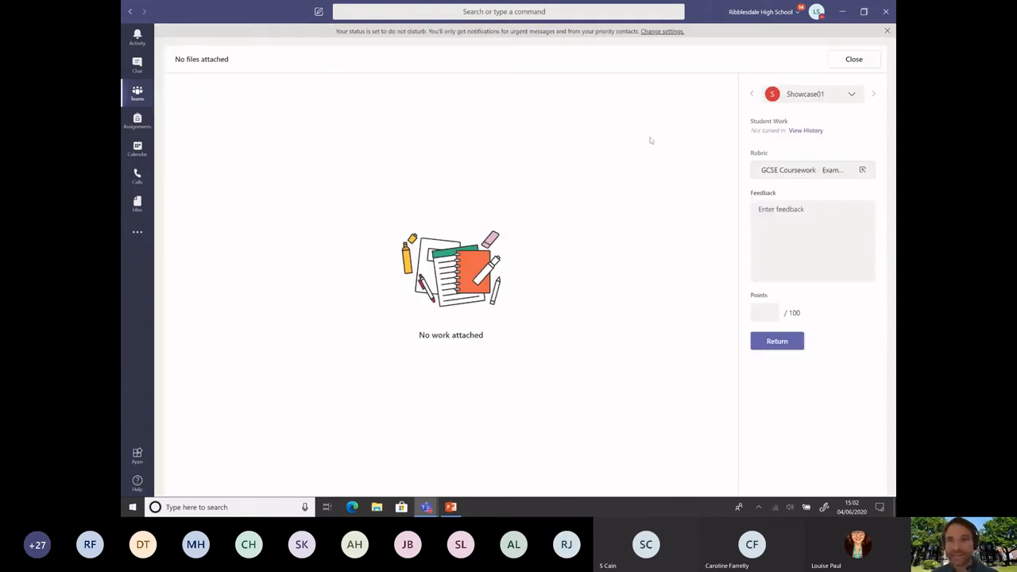
pyautogui.click(847, 65)
pyautogui.click(377, 102)
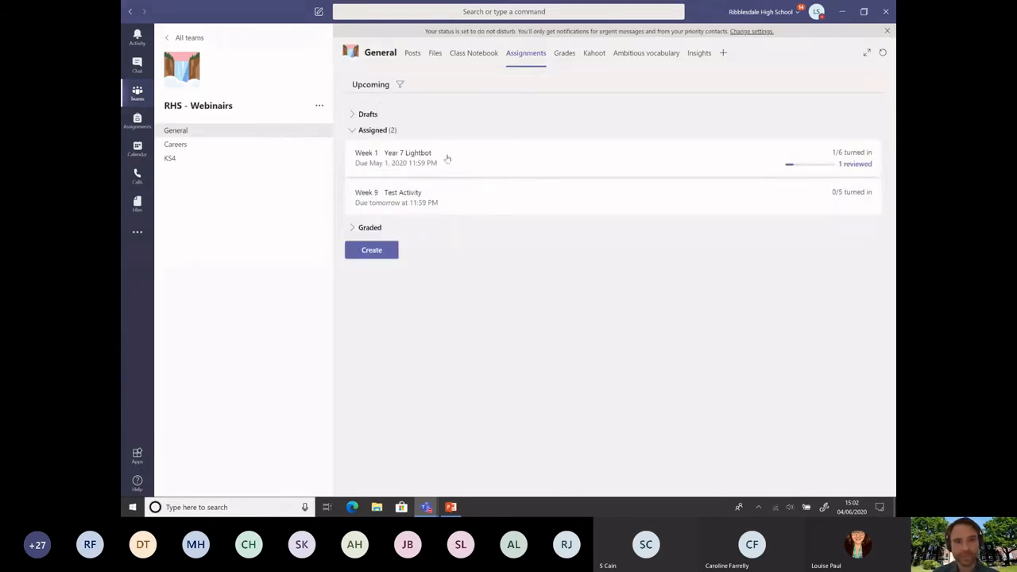
# Step: Open the "Week 1 - Year 7 Lightbot" assignment and look through the work of Showcase02, Showcase03 and Showcase04
pyautogui.click(447, 159)
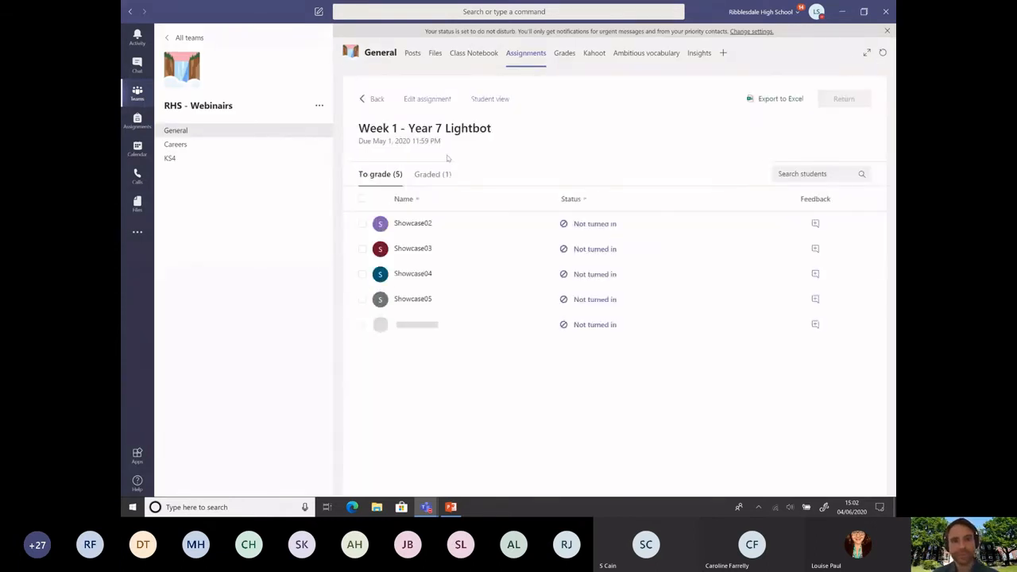
pyautogui.click(413, 224)
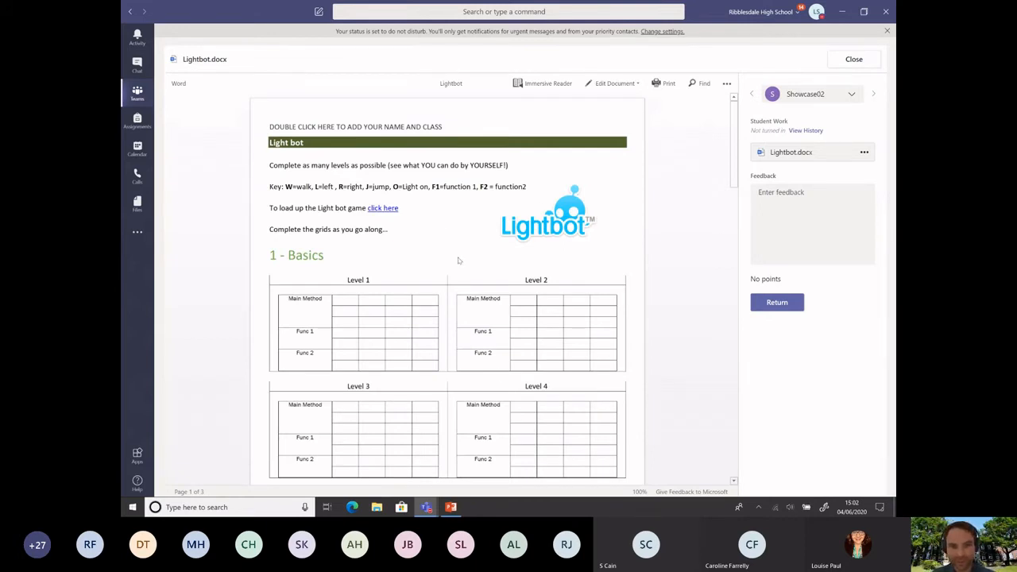
pyautogui.click(873, 96)
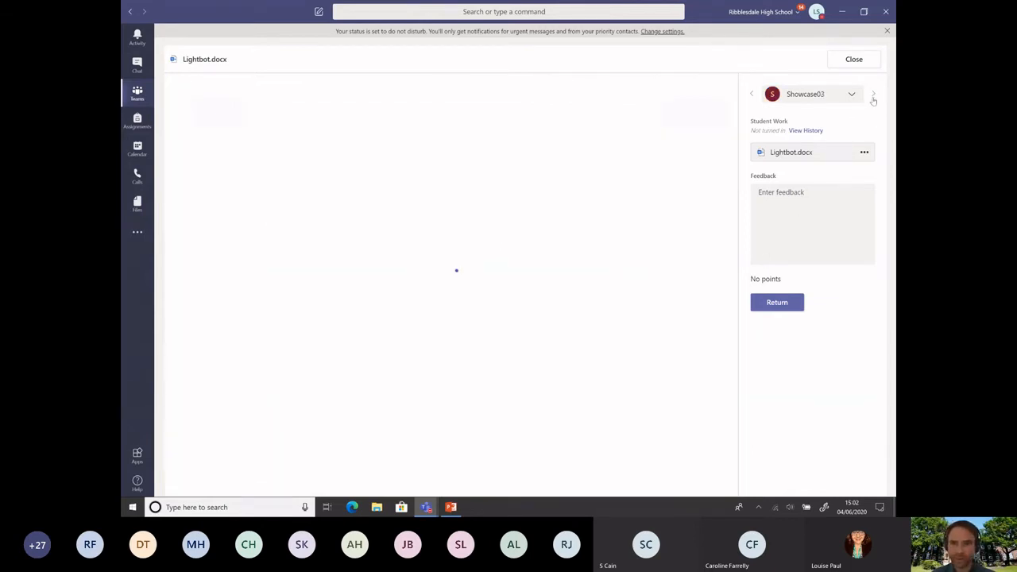
pyautogui.click(817, 212)
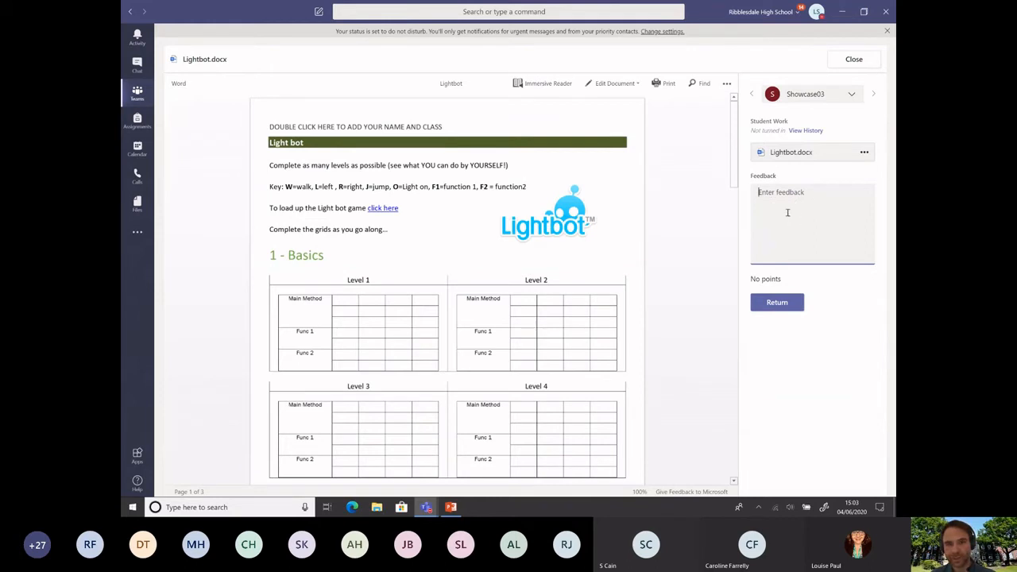
pyautogui.click(872, 96)
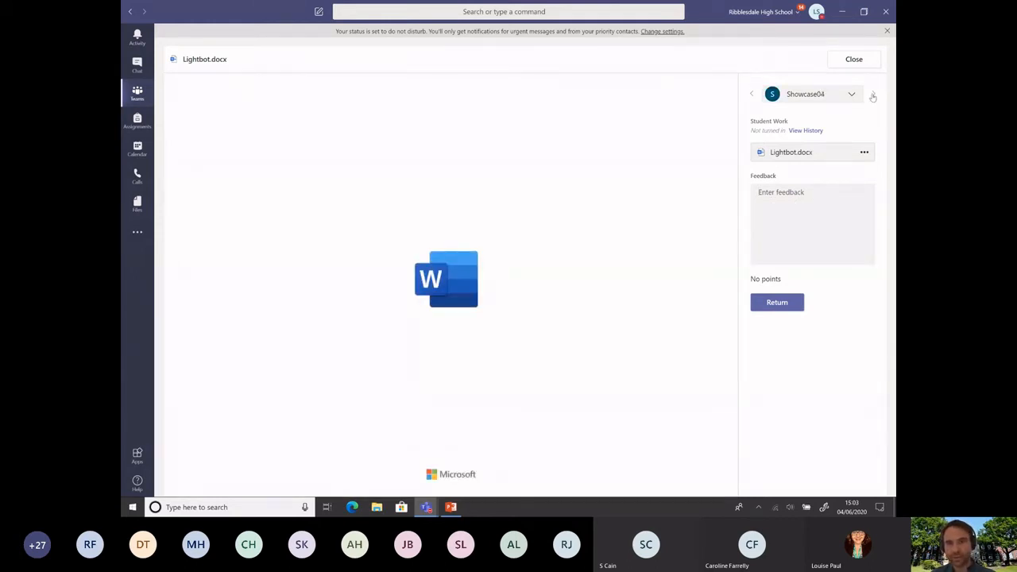
# Step: Move on through the remaining students to Showcase01's Lightbot work and examine the answers in the Level 1 grid
pyautogui.click(873, 96)
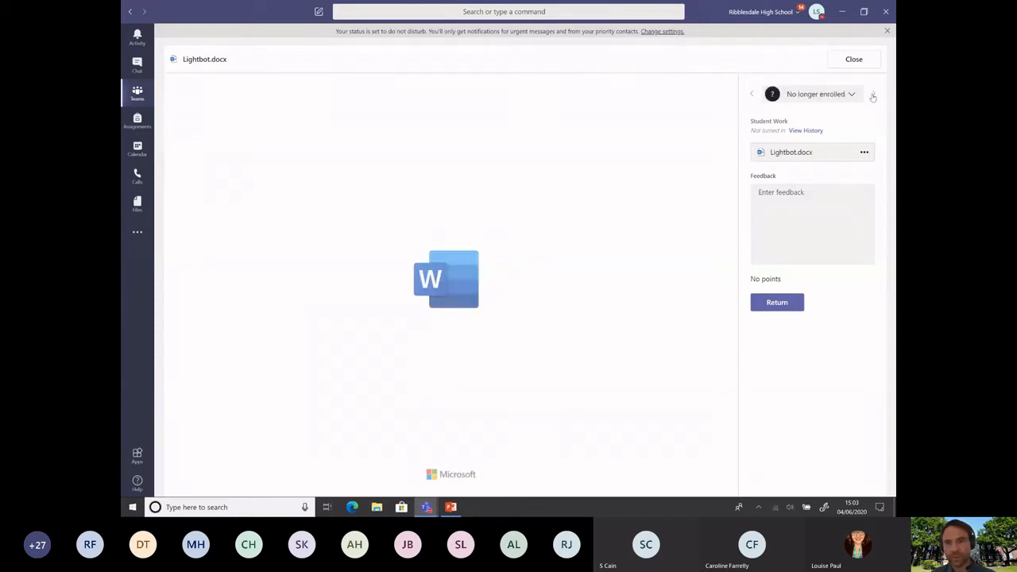
pyautogui.click(872, 96)
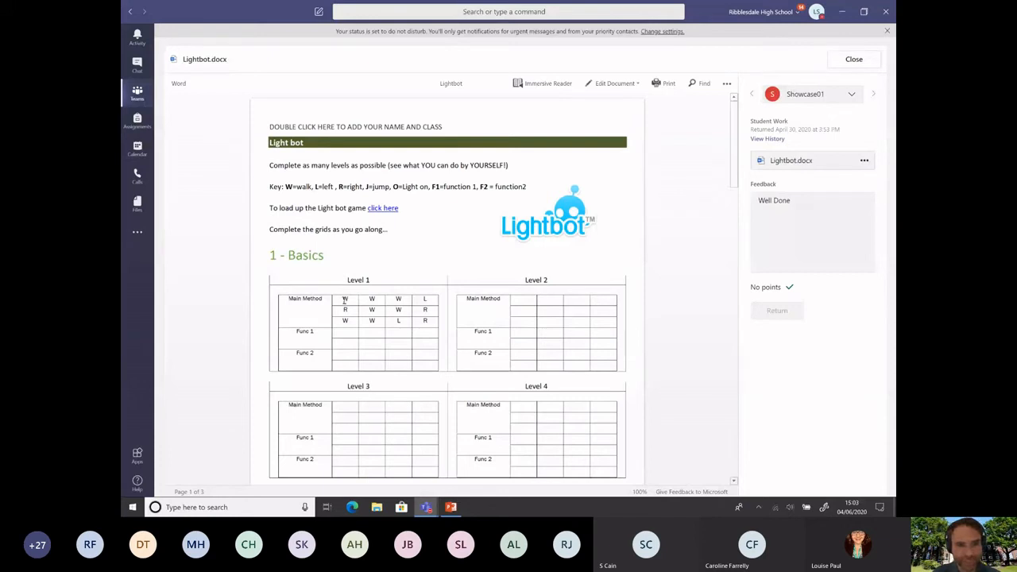
pyautogui.moveTo(344, 299); pyautogui.dragTo(425, 321)
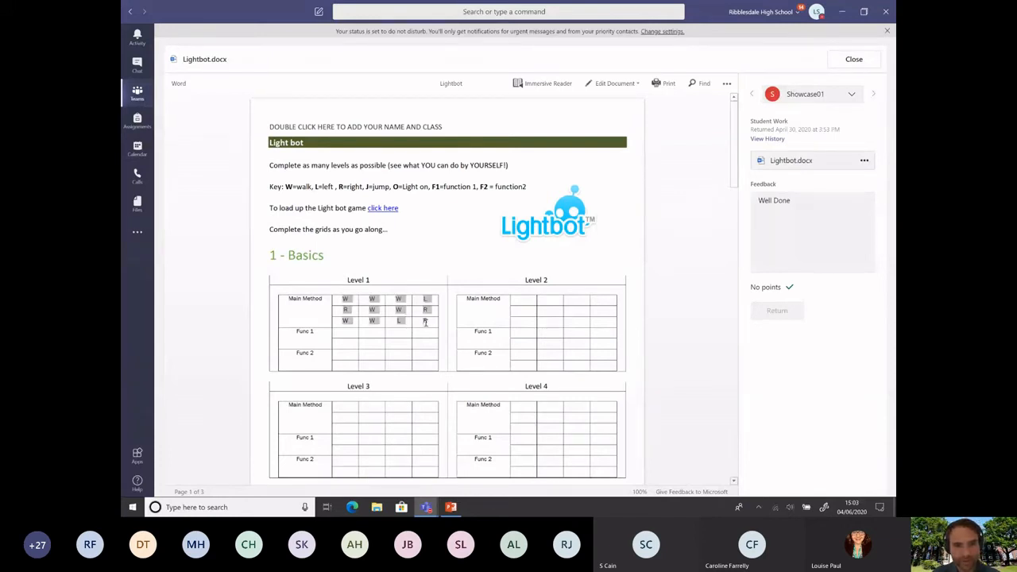
# Step: Add "This is great" to Showcase01's existing Lightbot feedback and return the work to the student
pyautogui.click(816, 207)
pyautogui.write('Th')
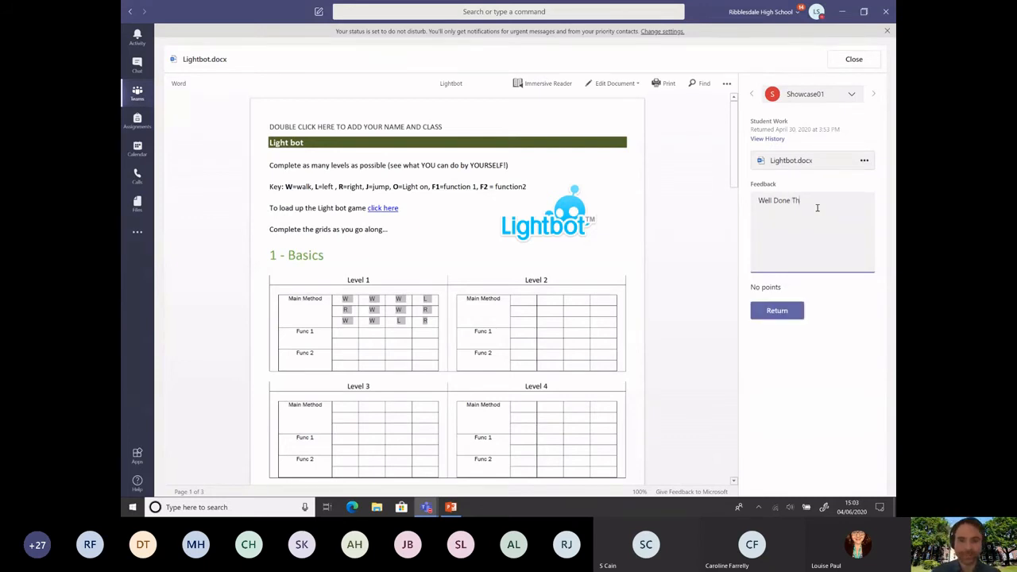
pyautogui.write('is us')
pyautogui.press('BackSpace')
pyautogui.press('BackSpace')
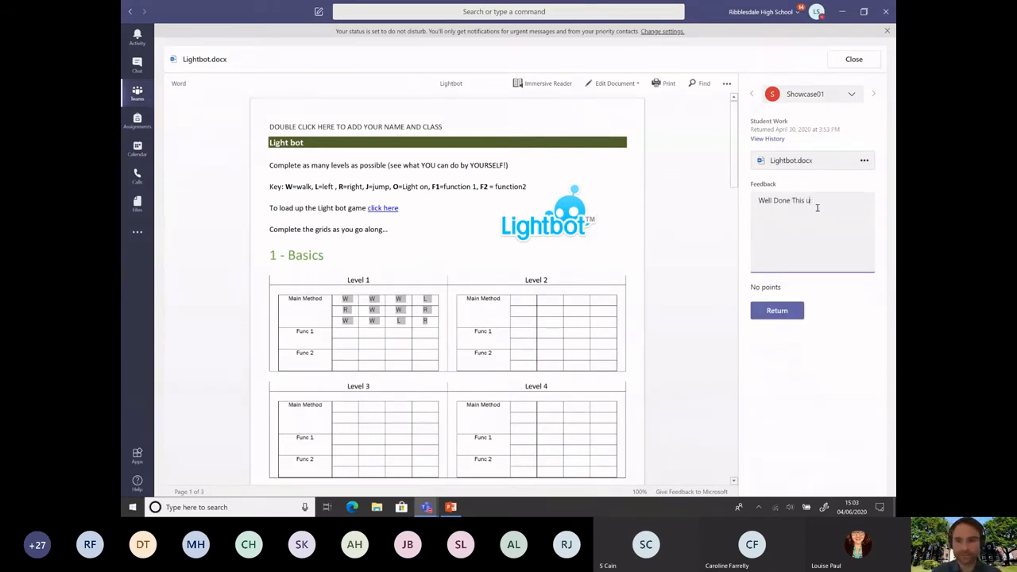
pyautogui.write('great')
pyautogui.click(789, 309)
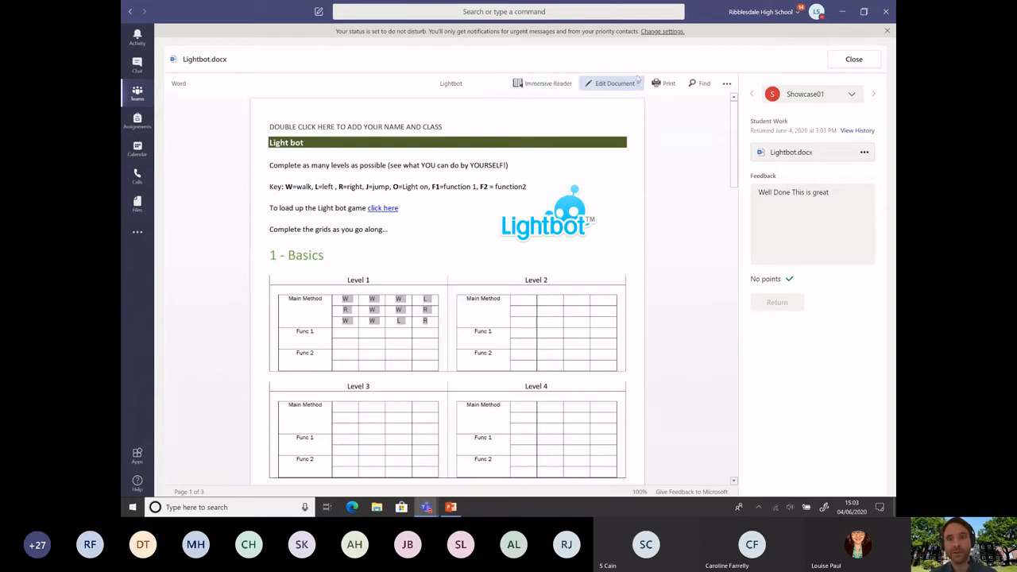
# Step: Open Showcase01's marking page in "Week 9 - Test Activity" and rate the rubric's Development of design proposal criterion as Good
pyautogui.click(850, 60)
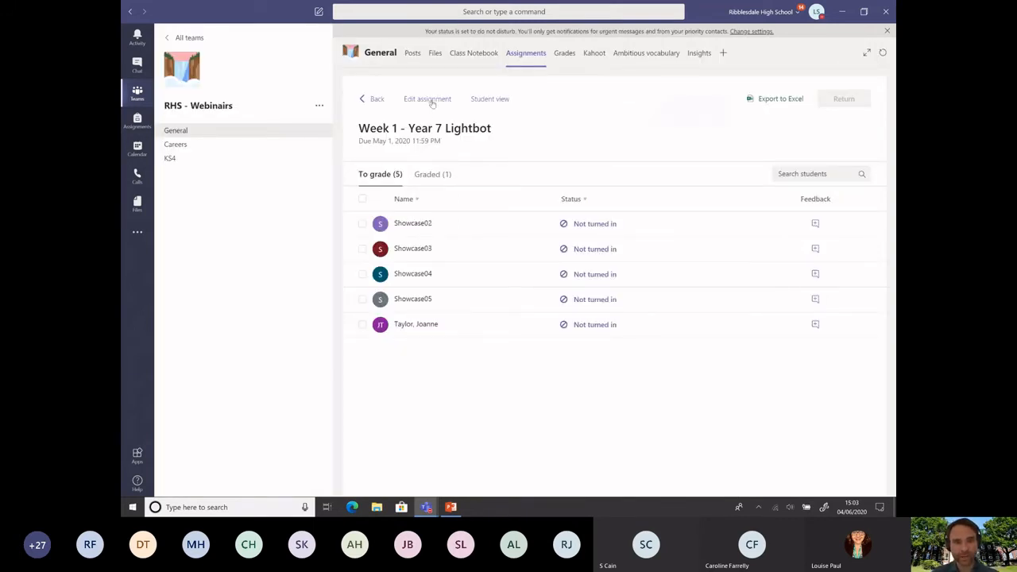
pyautogui.click(375, 99)
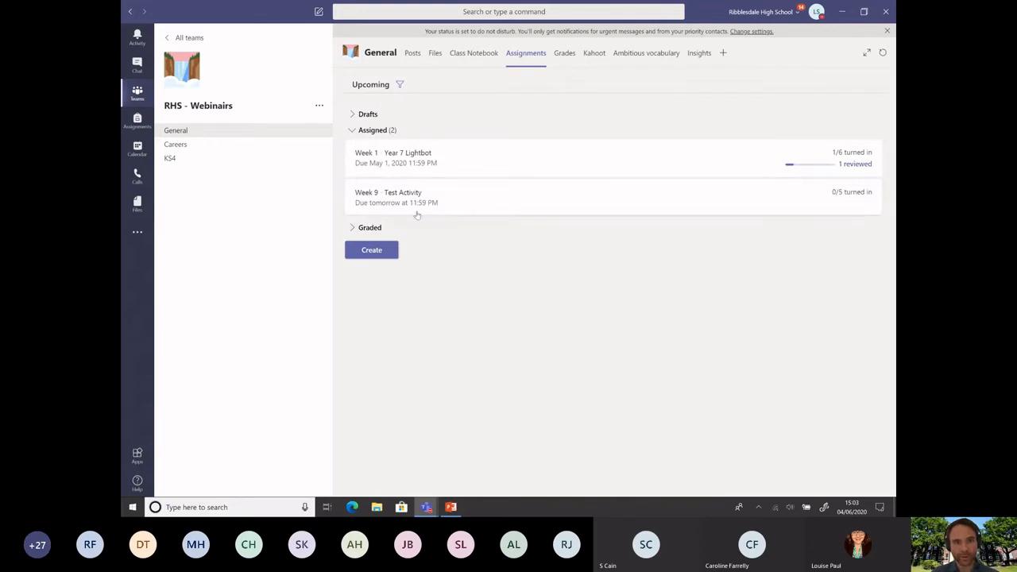
pyautogui.click(475, 195)
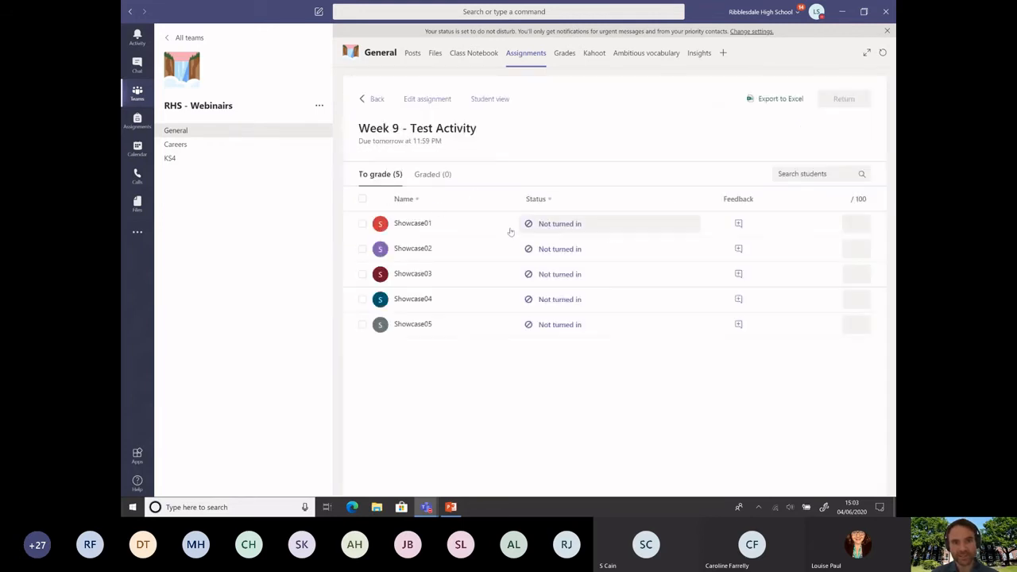
pyautogui.click(447, 224)
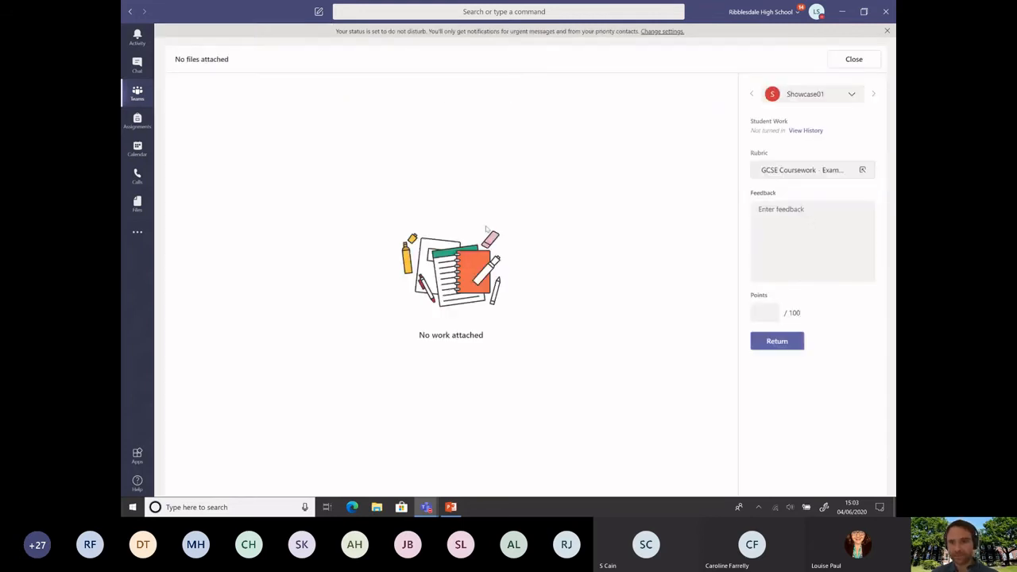
pyautogui.click(828, 171)
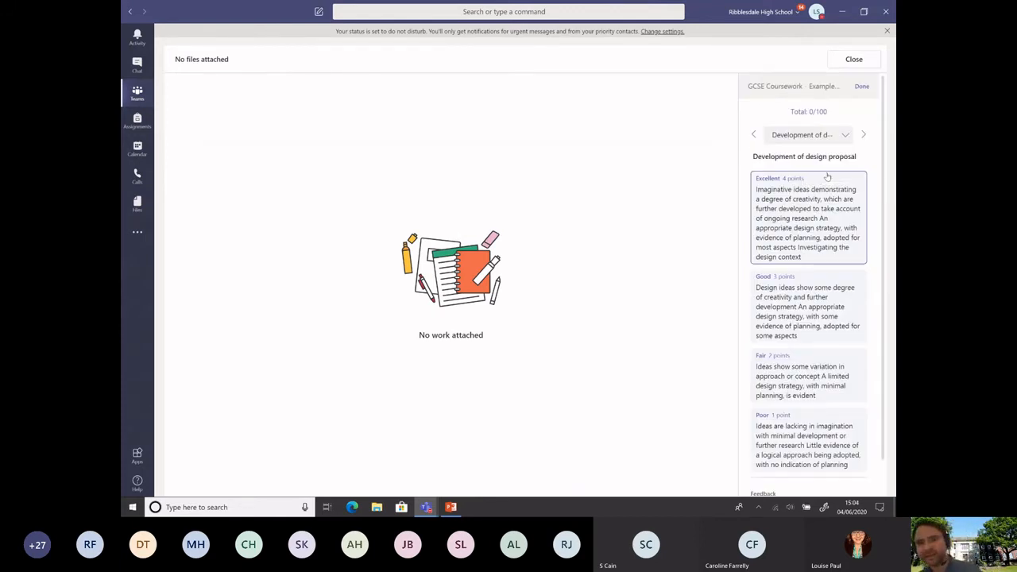
pyautogui.click(817, 316)
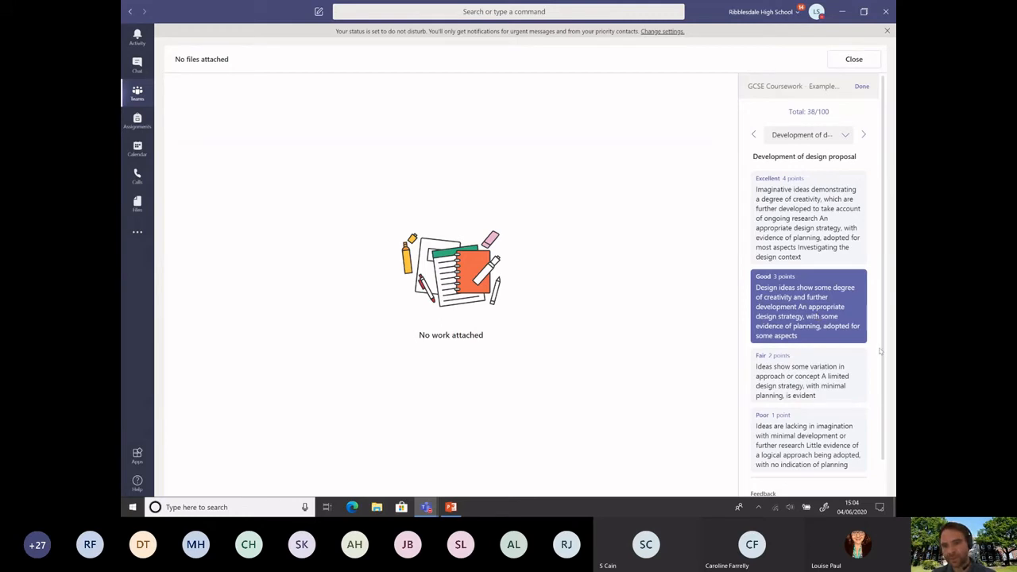
pyautogui.click(861, 86)
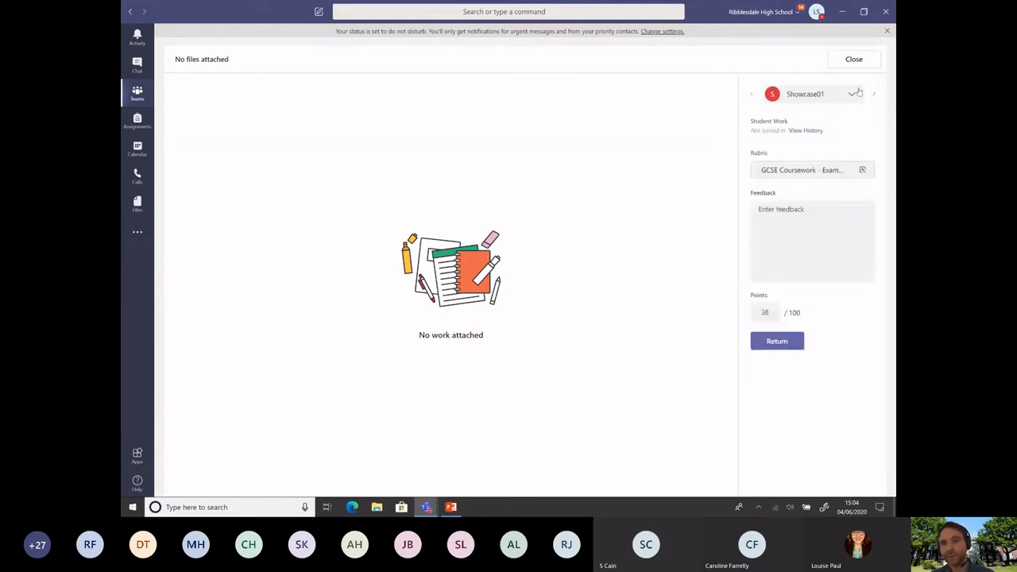
# Step: Return Showcase01's Week 9 work without written feedback and close the marking page
pyautogui.click(810, 222)
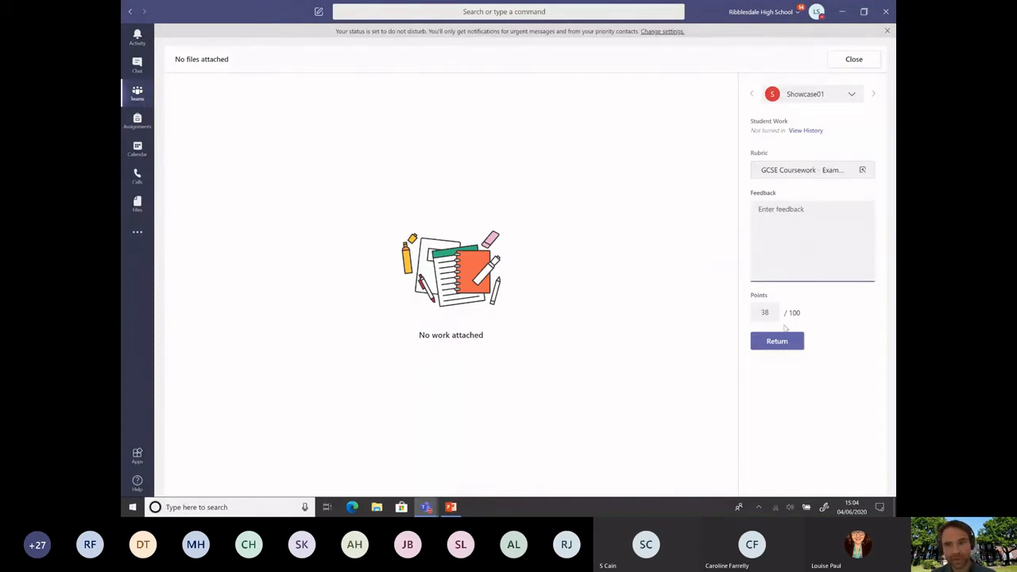
pyautogui.click(781, 340)
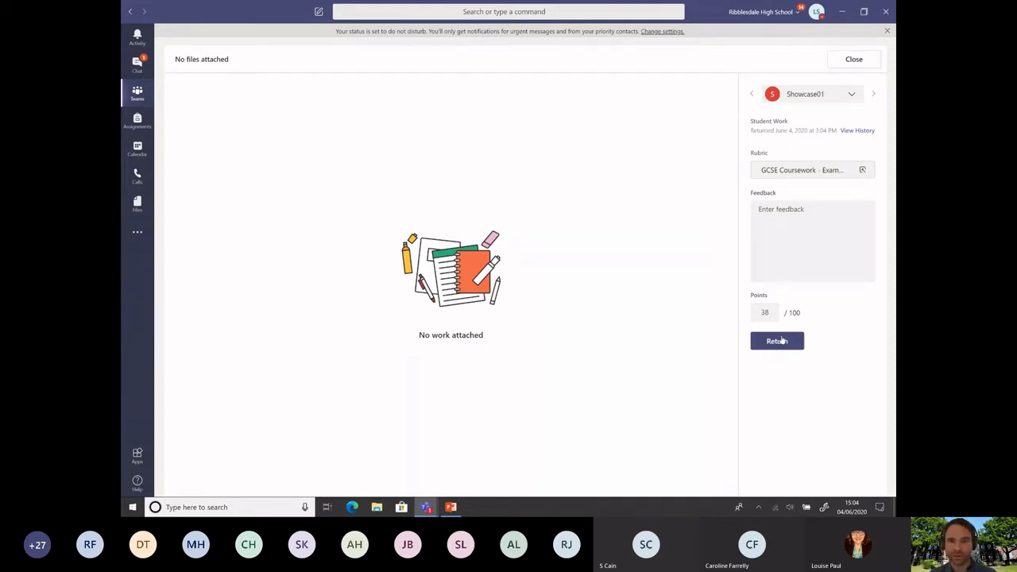
pyautogui.click(854, 59)
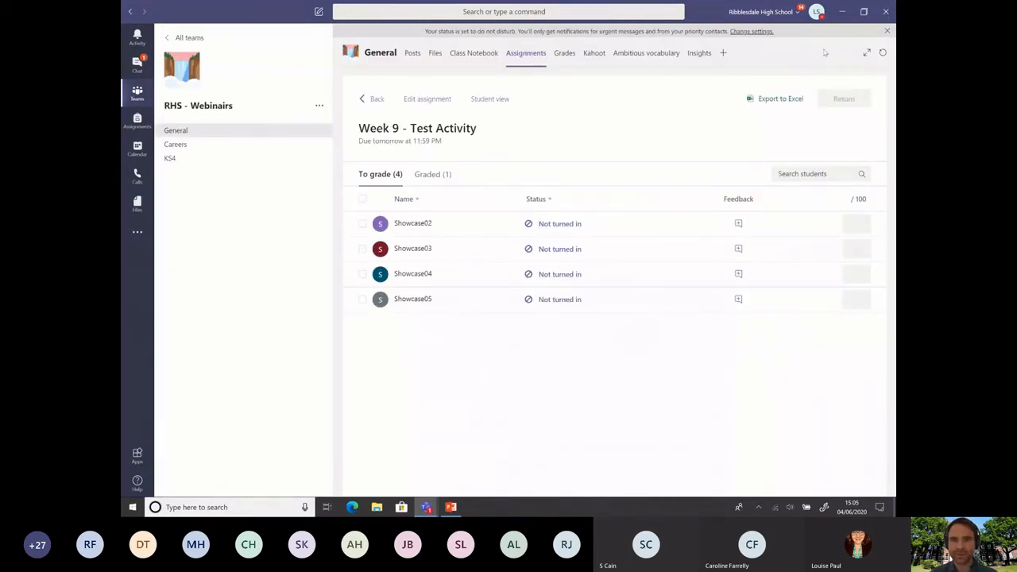
# Step: Create an assignment from the existing "Week 6 - Year 7 - Minecraft - Hour of Code" in class 2019-7W-Co and look over the copied details
pyautogui.click(377, 102)
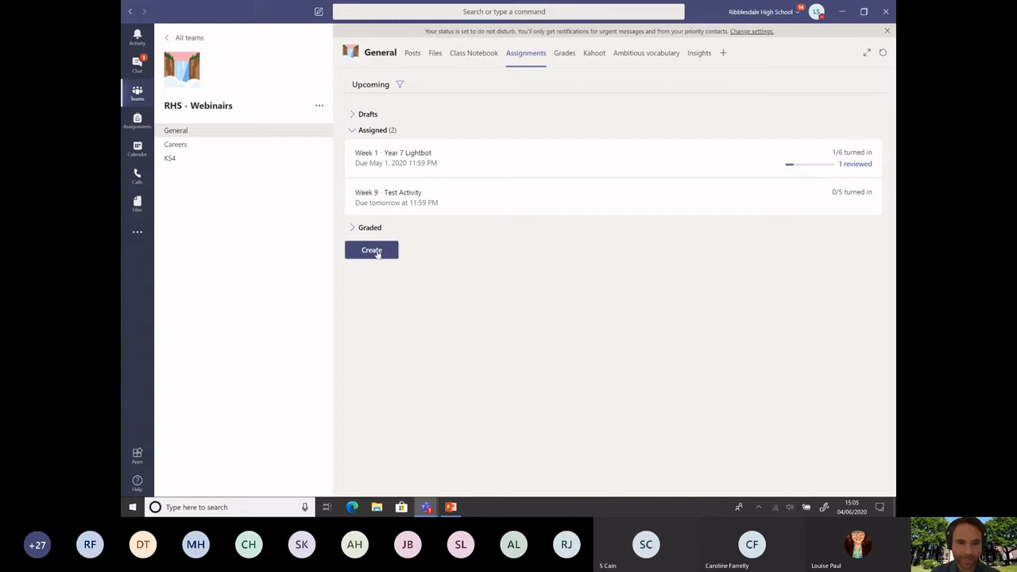
pyautogui.click(377, 252)
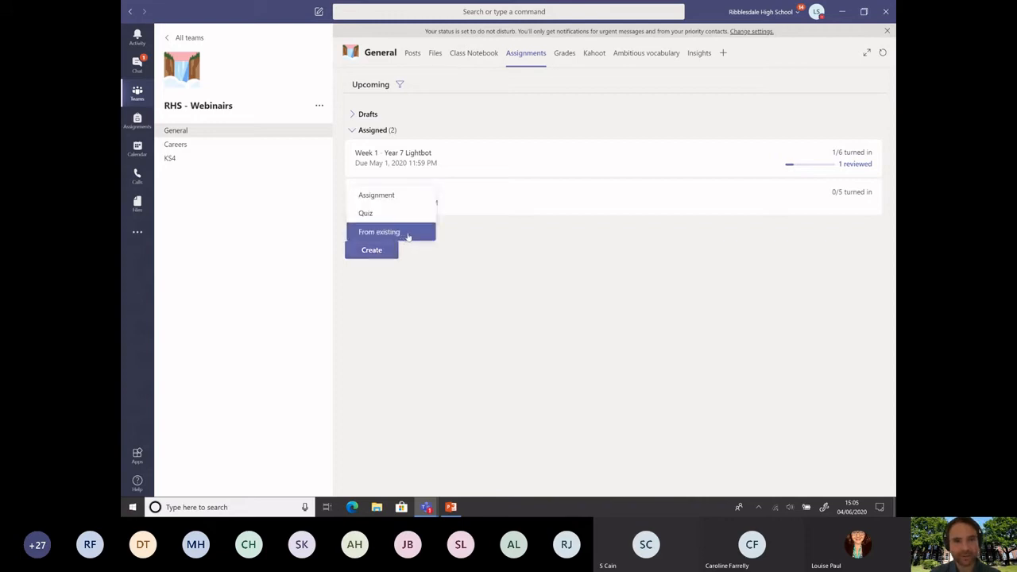
pyautogui.click(407, 233)
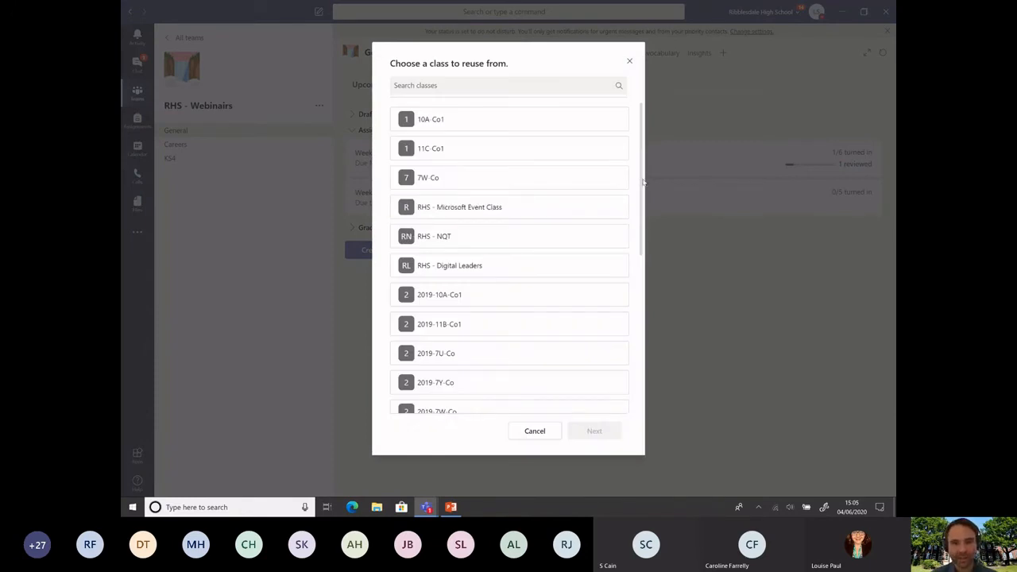
pyautogui.moveTo(643, 183); pyautogui.dragTo(662, 259)
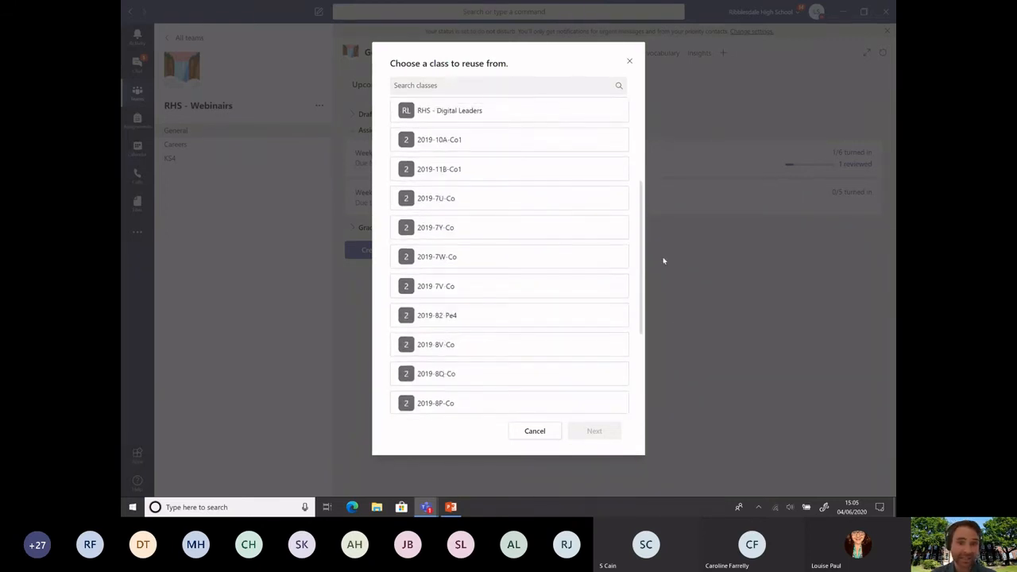
pyautogui.click(499, 262)
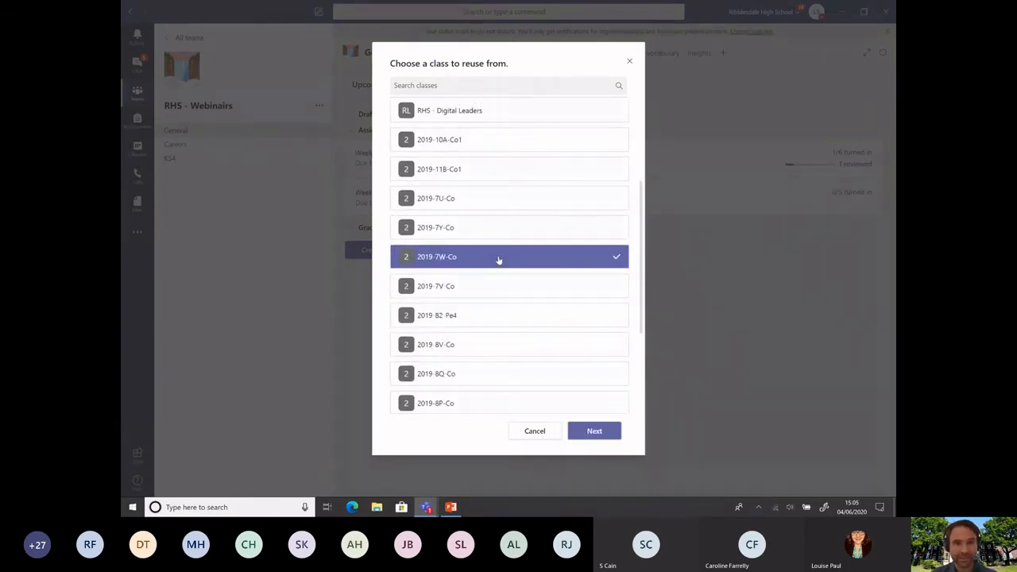
pyautogui.click(599, 438)
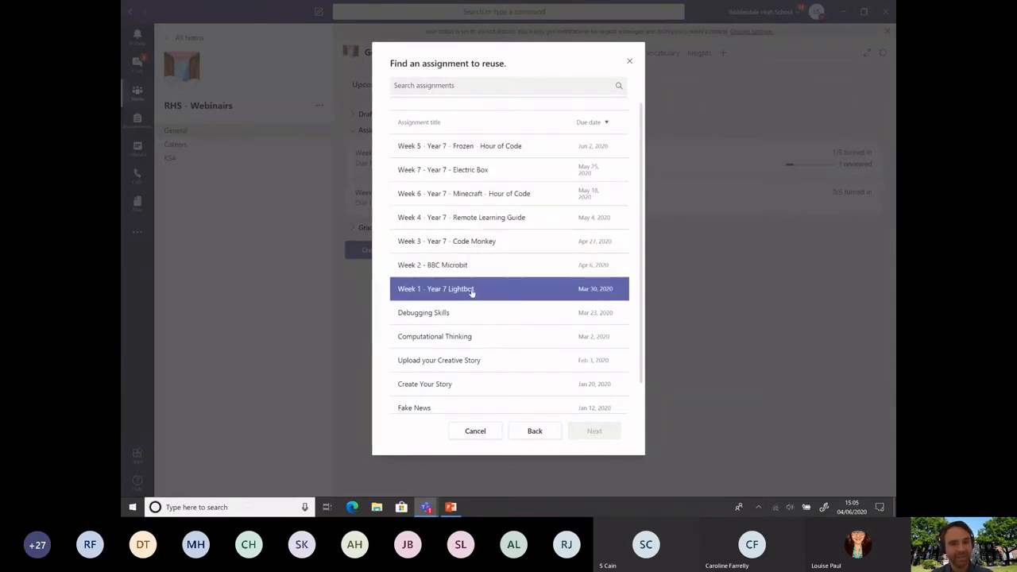
pyautogui.click(542, 197)
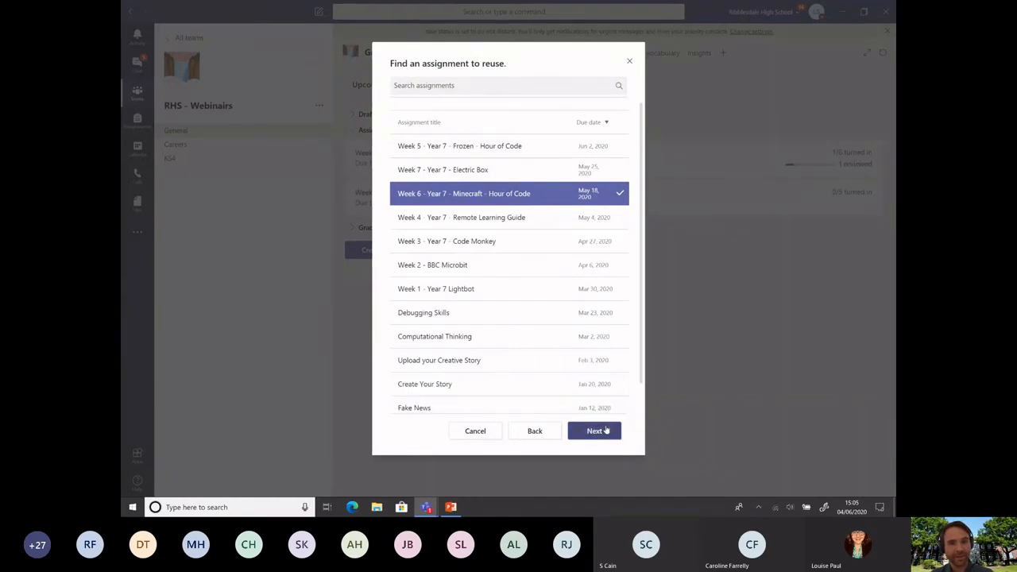
pyautogui.click(596, 431)
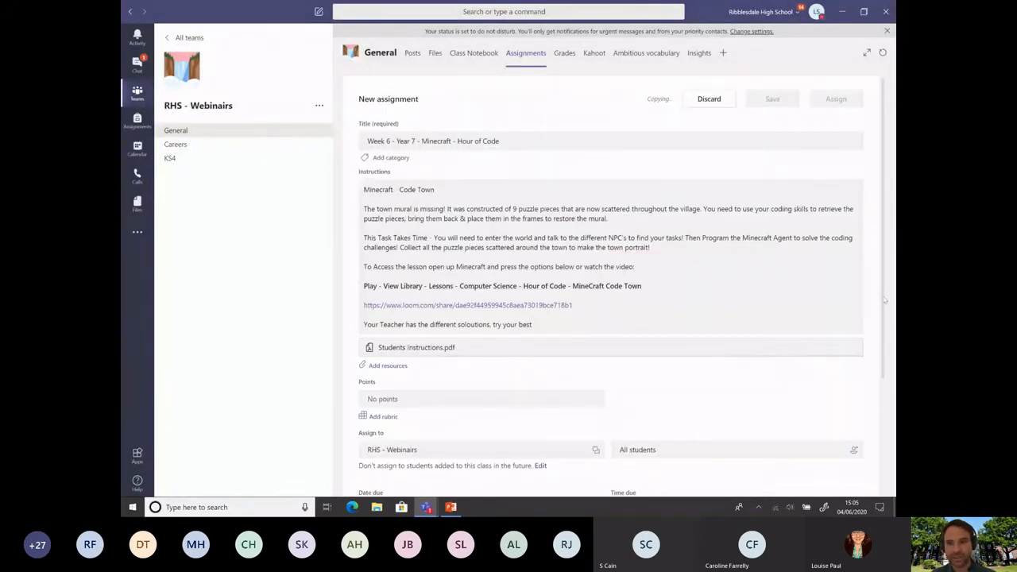
pyautogui.scroll(-2, 554, 236)
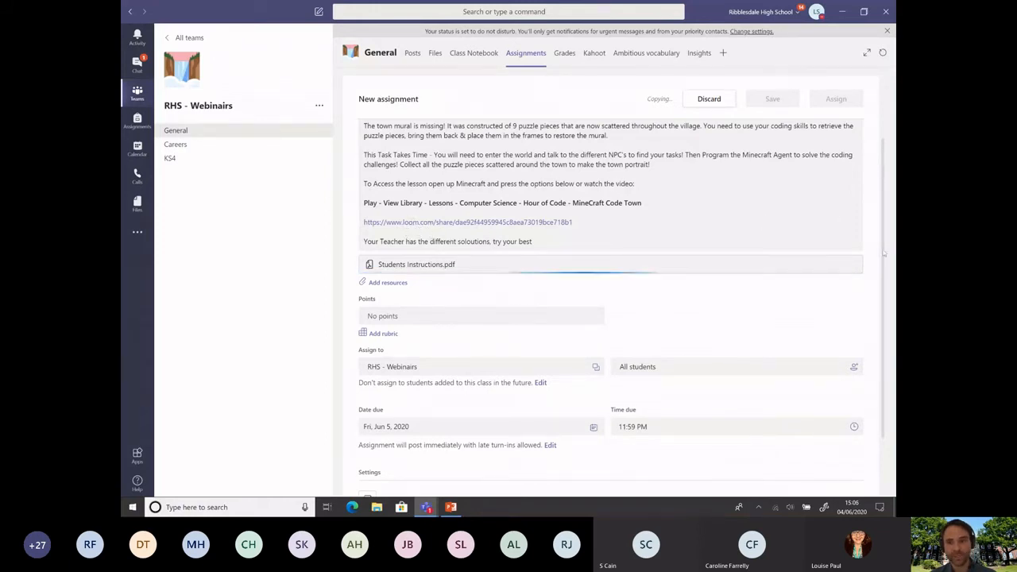
pyautogui.moveTo(883, 253); pyautogui.dragTo(854, 81)
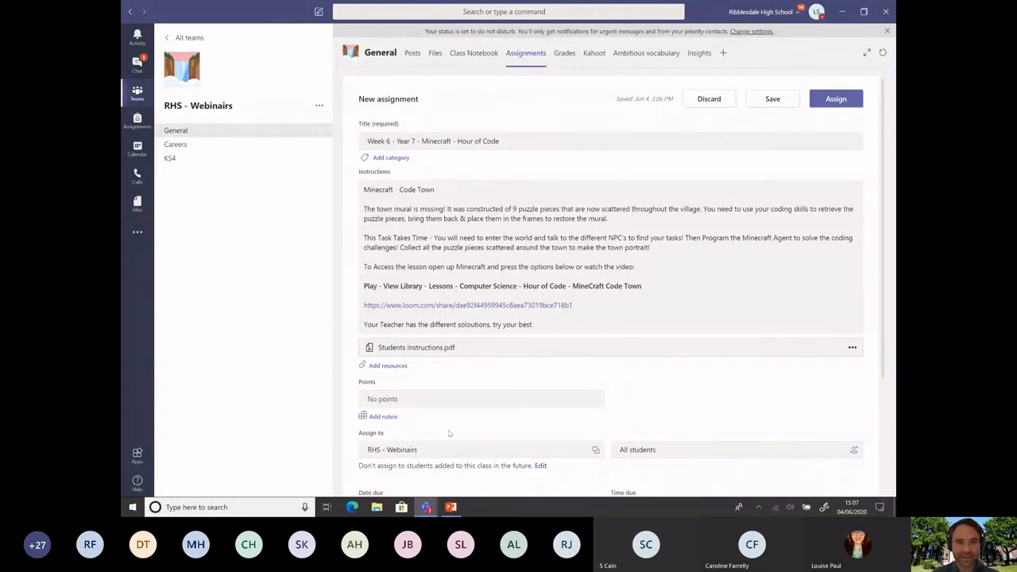
# Step: Switch to the webinar meeting window and stop sharing the screen
pyautogui.moveTo(430, 511)
pyautogui.click(480, 443)
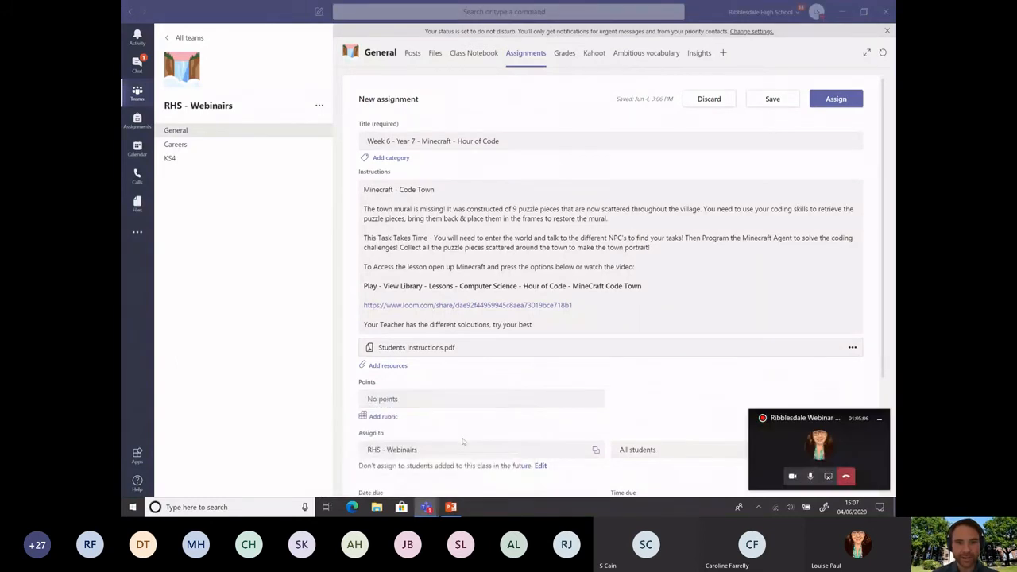
pyautogui.click(828, 476)
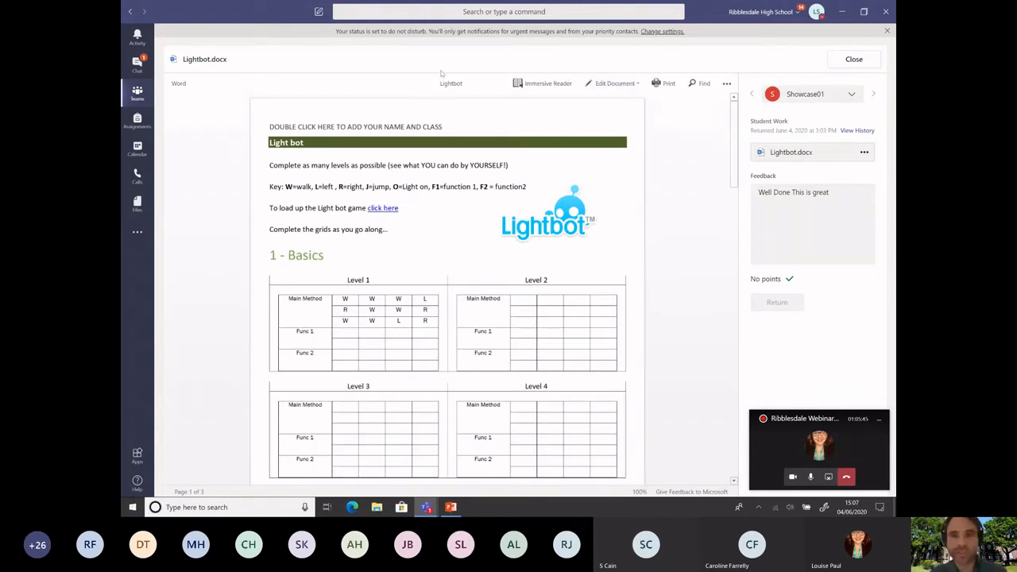
# Step: Open Showcase01's Lightbot.docx for editing in the desktop app, continue in the browser instead, and close the document
pyautogui.click(616, 86)
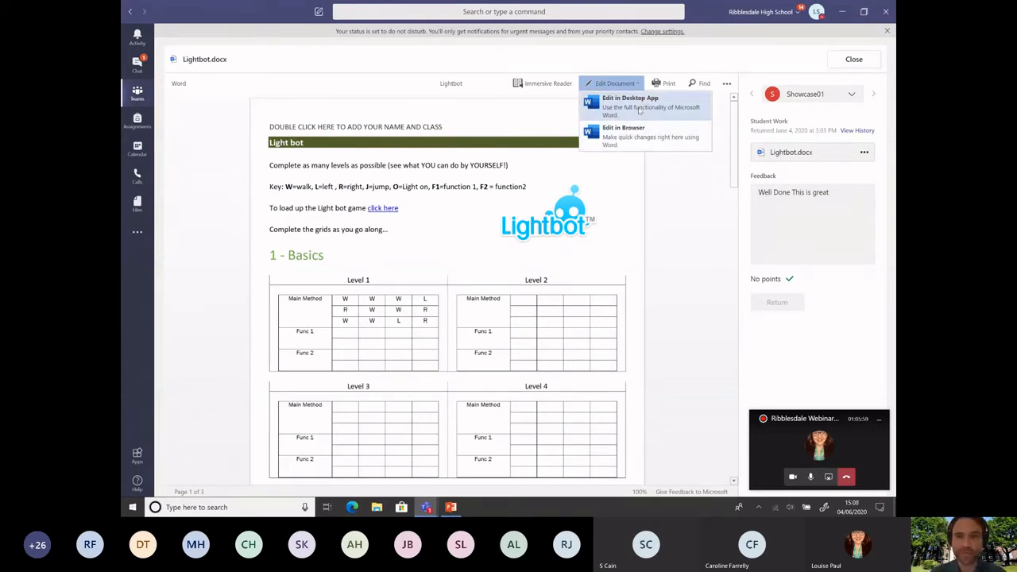
pyautogui.click(639, 109)
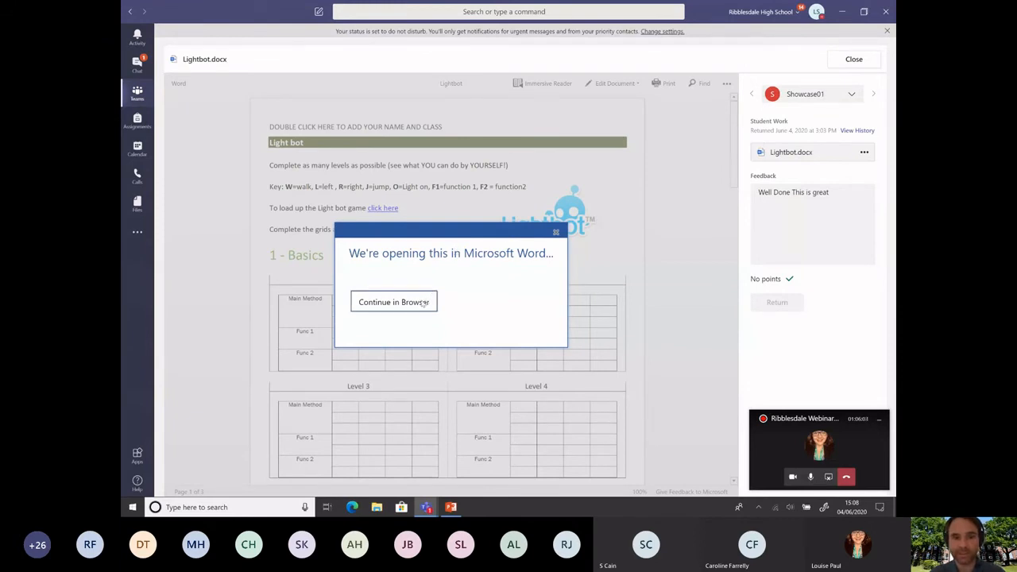
pyautogui.click(423, 303)
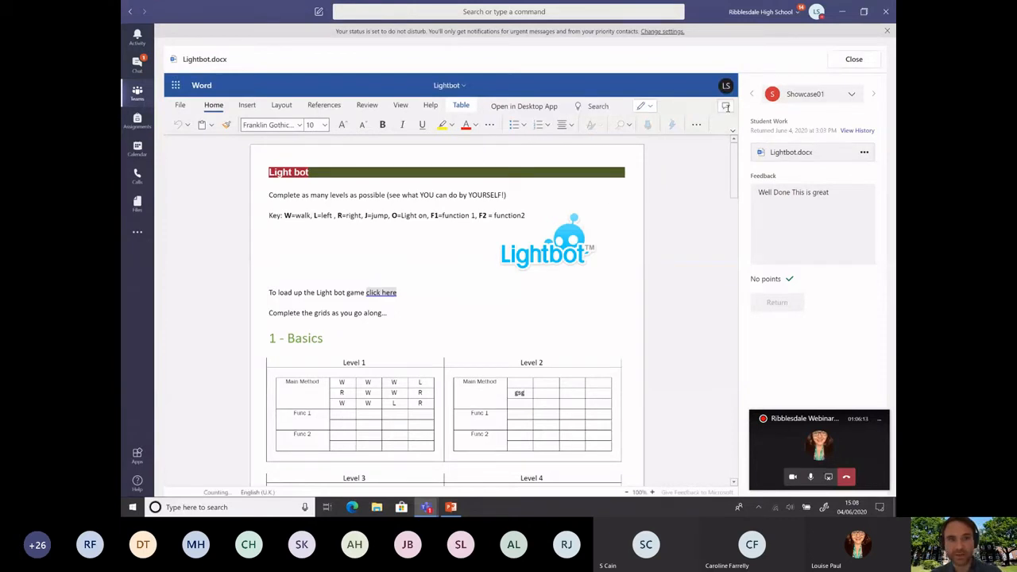
pyautogui.click(854, 59)
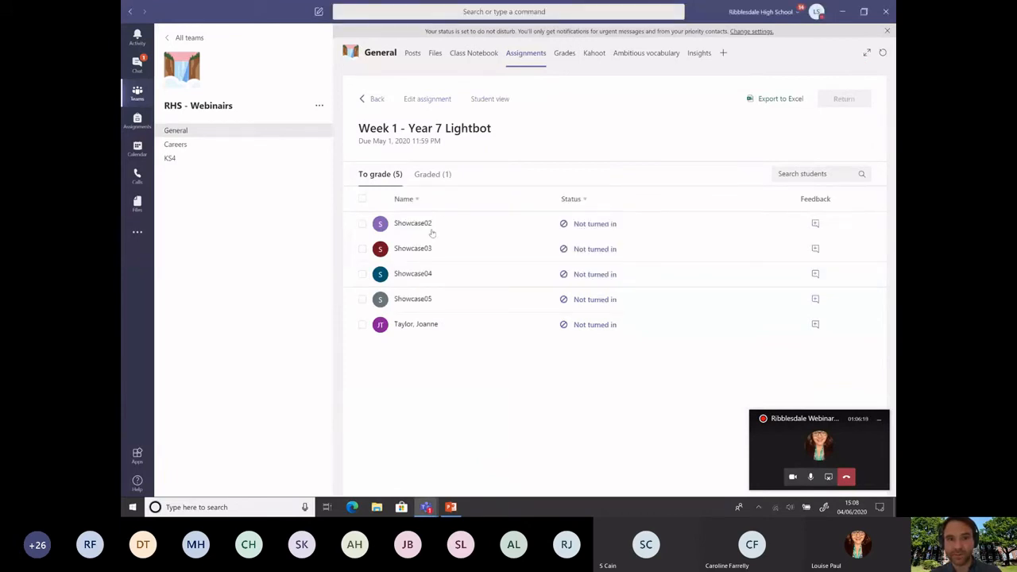
# Step: Reopen Showcase01's Lightbot work by way of Showcase02, examine its Level 2 grid, and stop sharing the screen
pyautogui.click(431, 230)
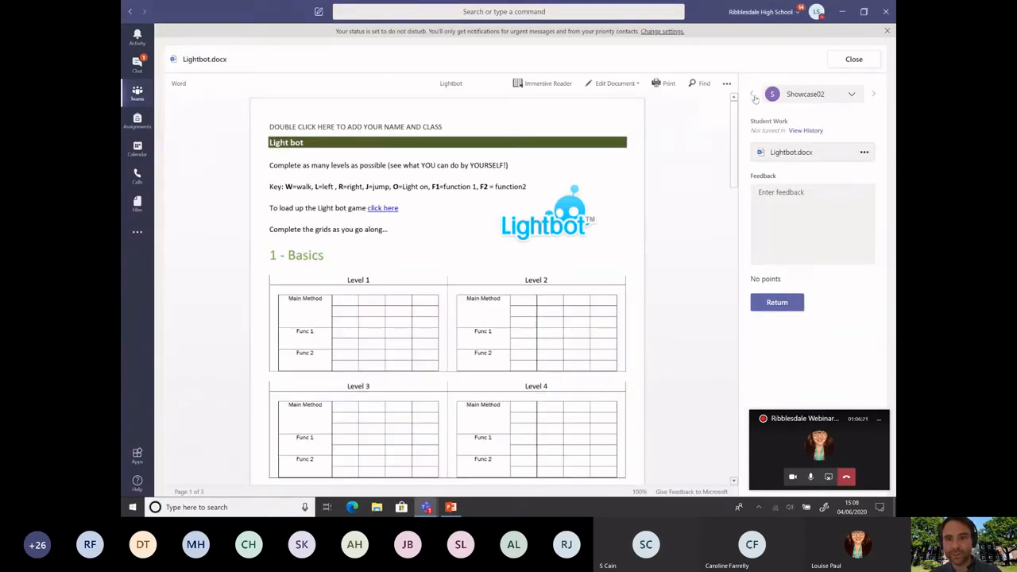
pyautogui.click(752, 93)
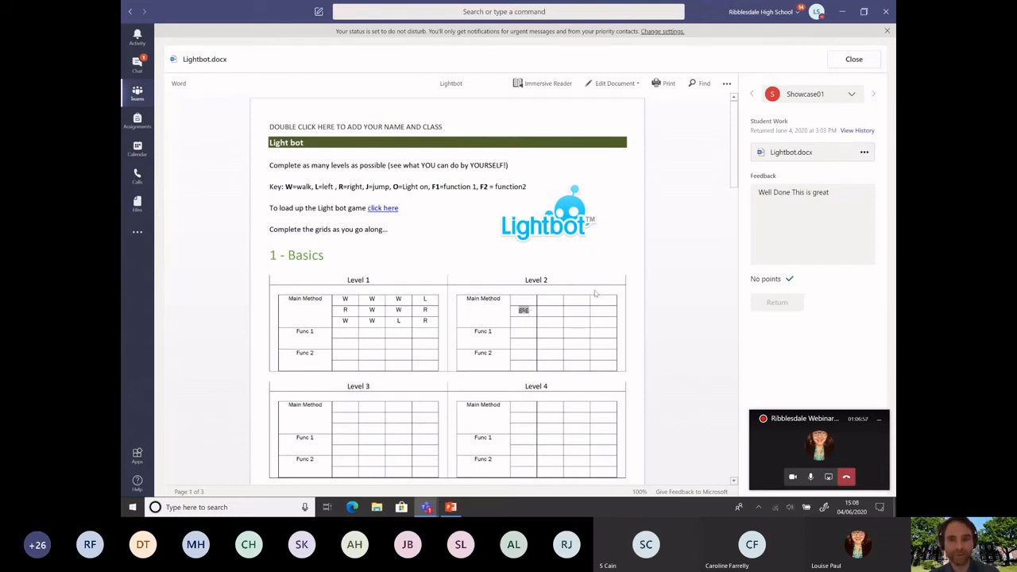
pyautogui.click(828, 477)
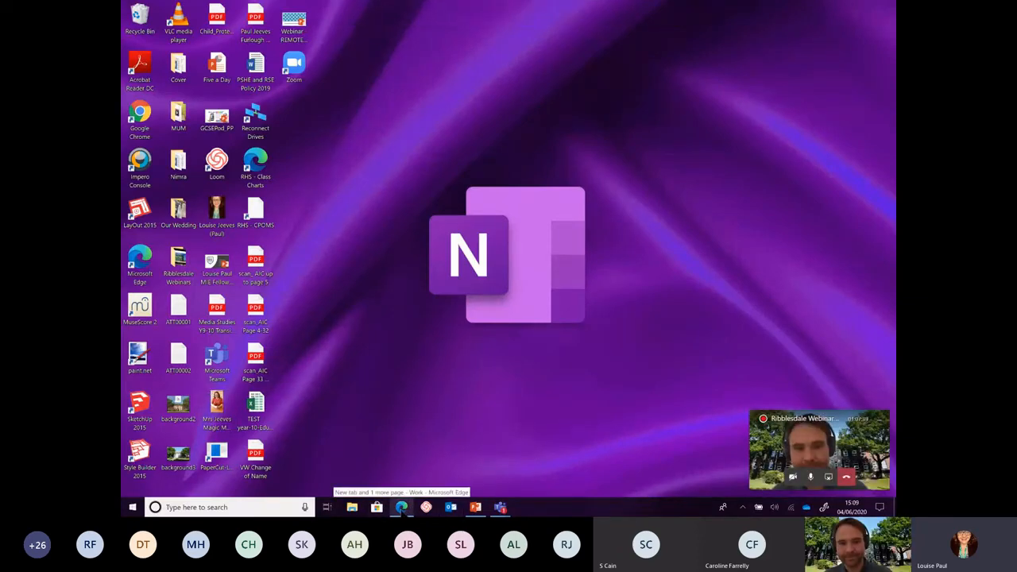
# Step: Switch to Microsoft Edge, open Microsoft Stream from the Office apps, and dismiss all reminders
pyautogui.click(402, 508)
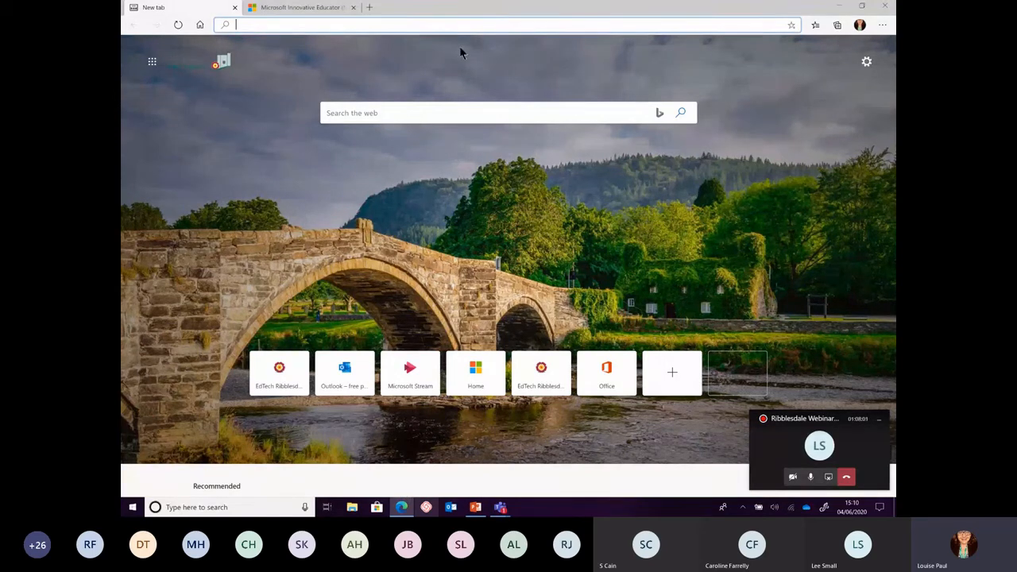
pyautogui.click(152, 66)
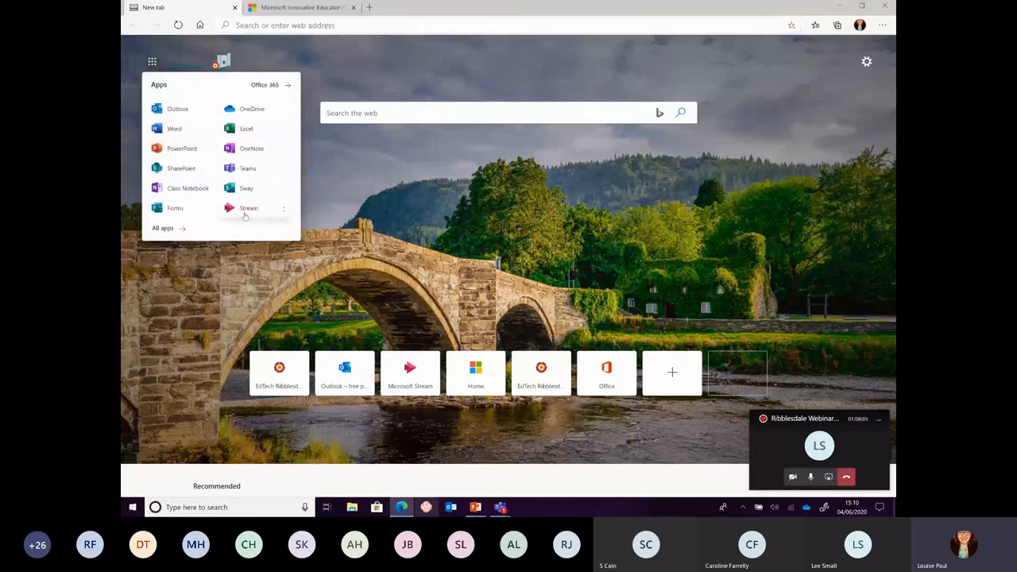
pyautogui.click(244, 216)
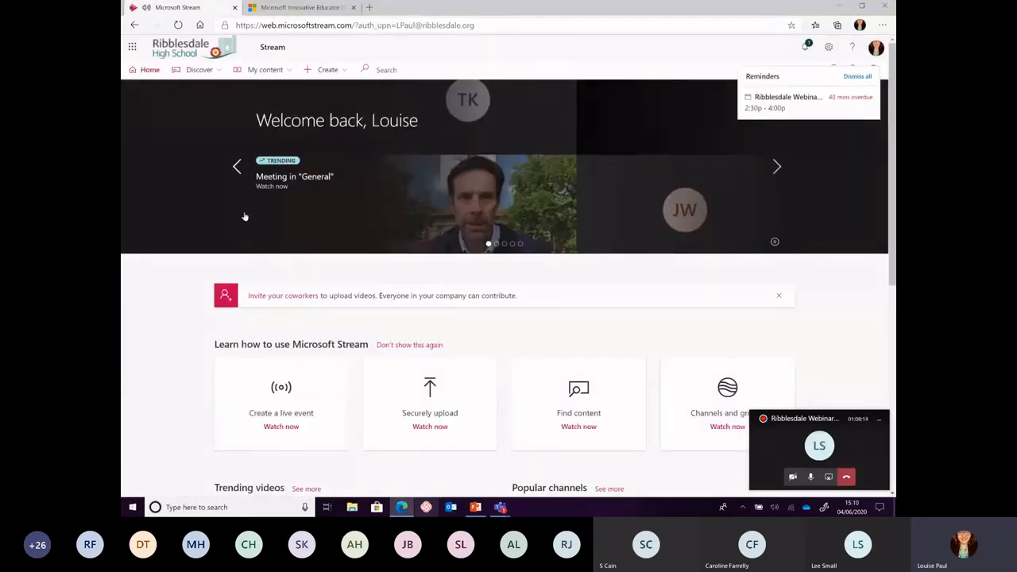
pyautogui.click(863, 76)
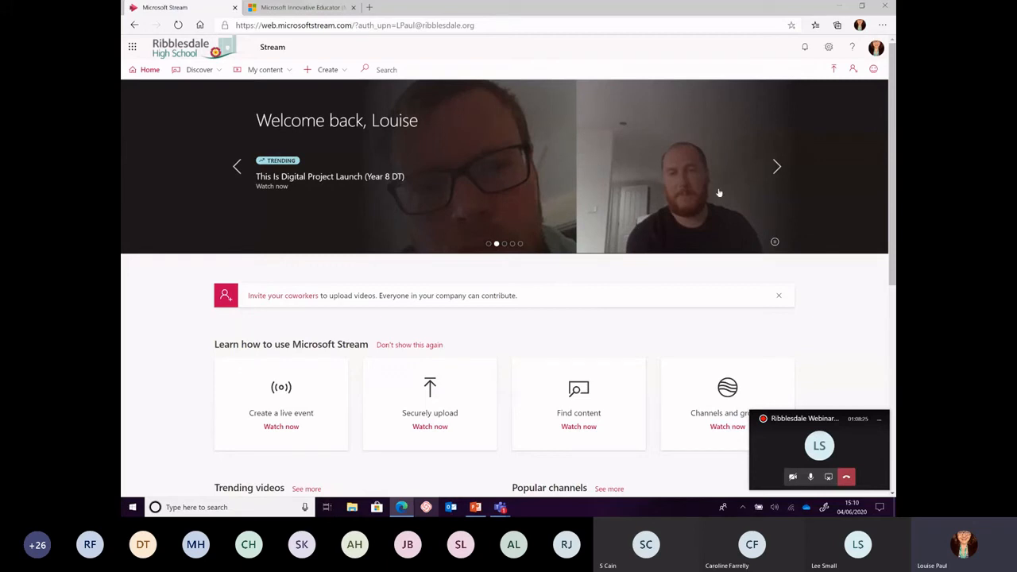
# Step: Look through the trending videos, learning resources and popular channels on the Stream home page
pyautogui.click(775, 173)
pyautogui.click(775, 173)
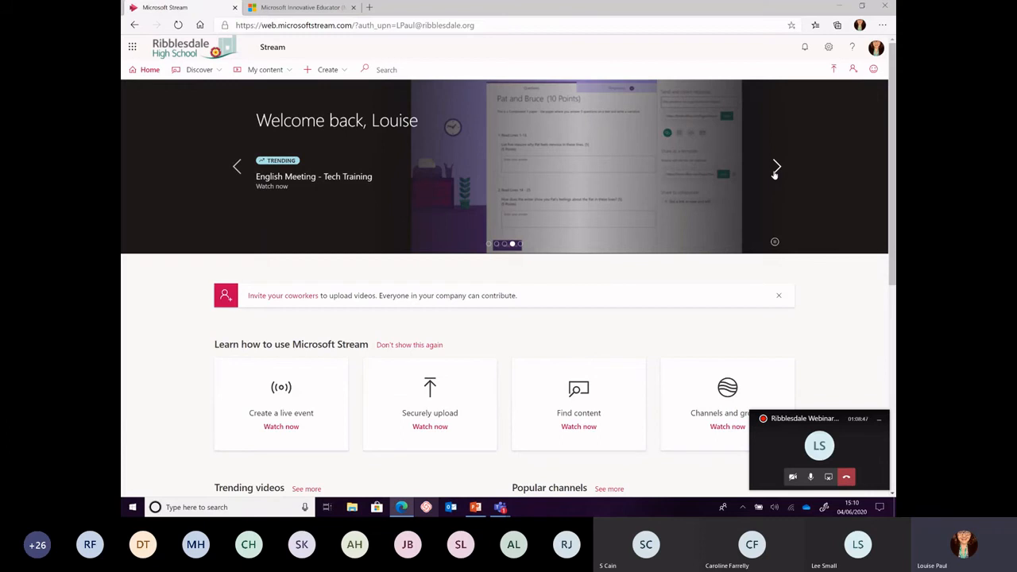
pyautogui.scroll(-2, 704, 272)
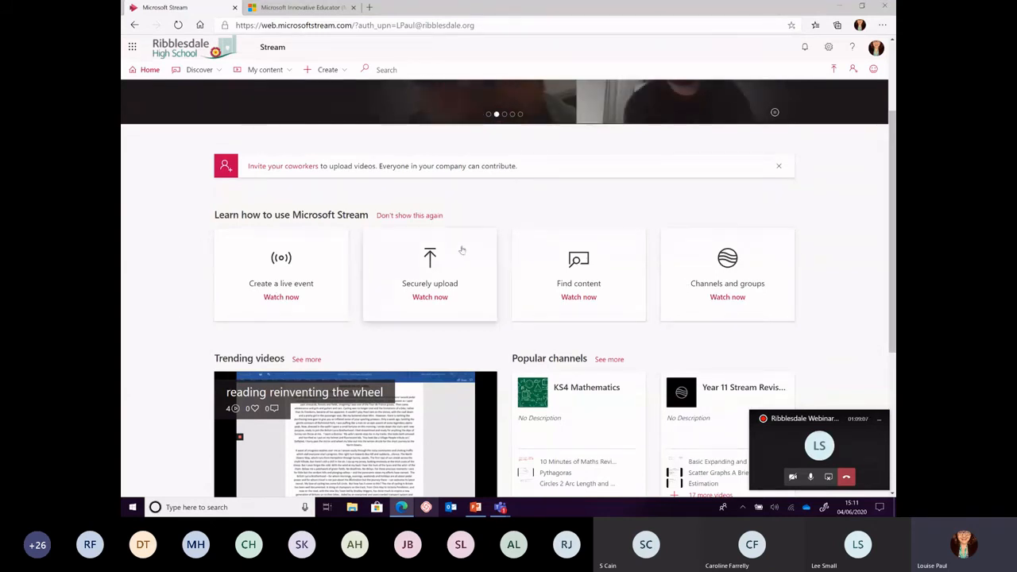
pyautogui.scroll(2, 462, 251)
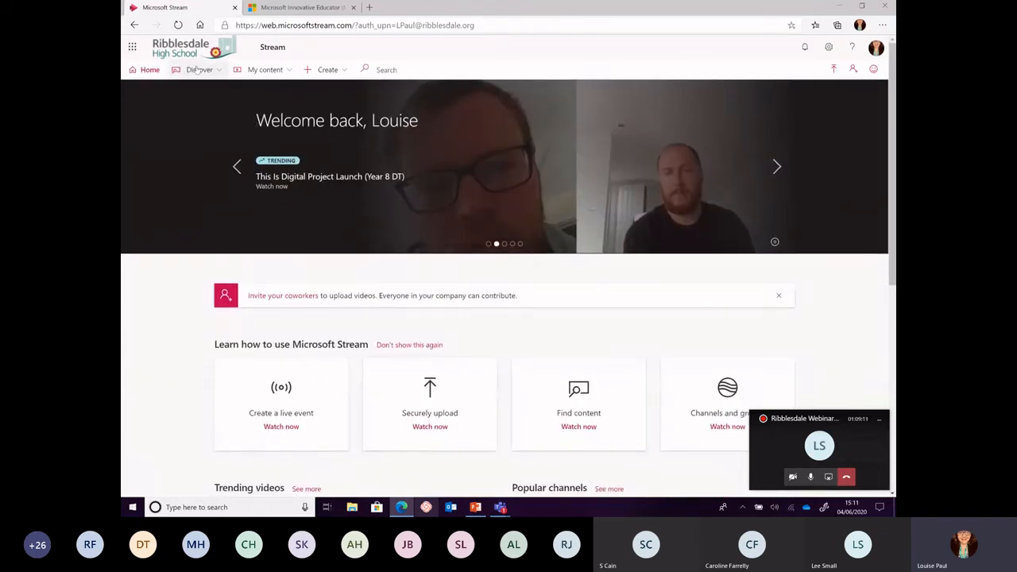
# Step: Browse the organisation's trending videos in Stream, loading more entries to examine the titles and owners
pyautogui.moveTo(197, 70)
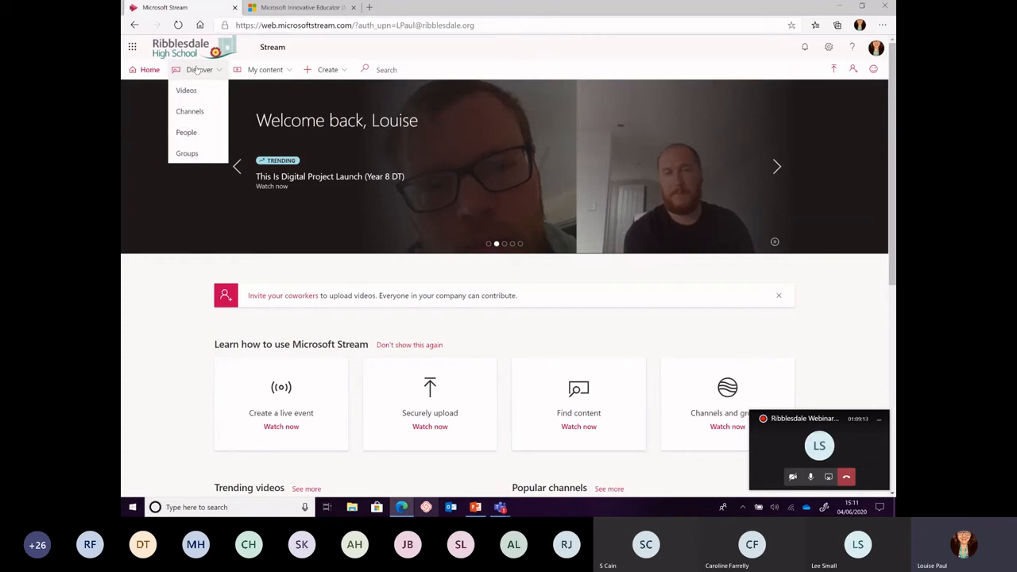
pyautogui.click(208, 88)
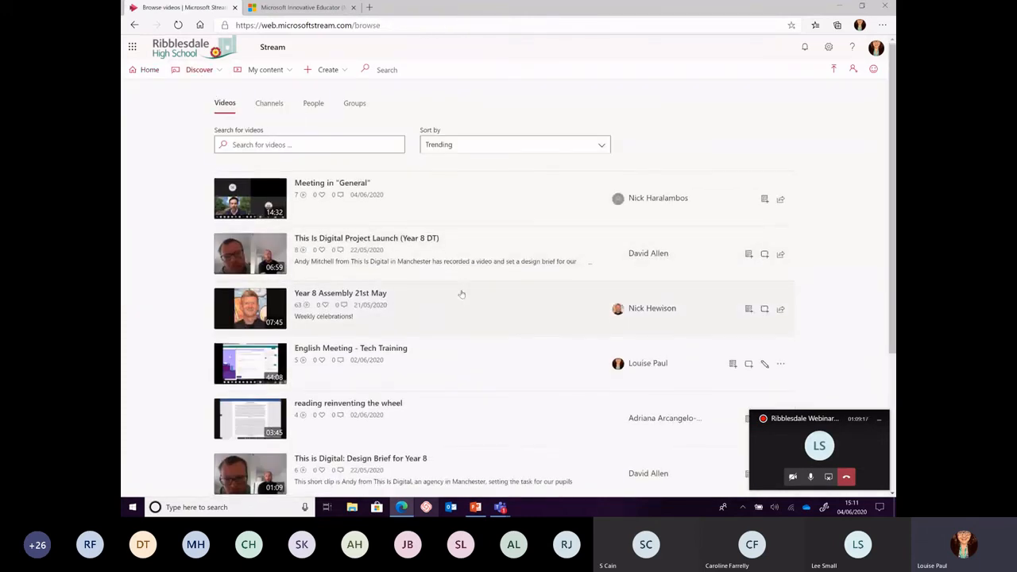
pyautogui.scroll(-5, 461, 292)
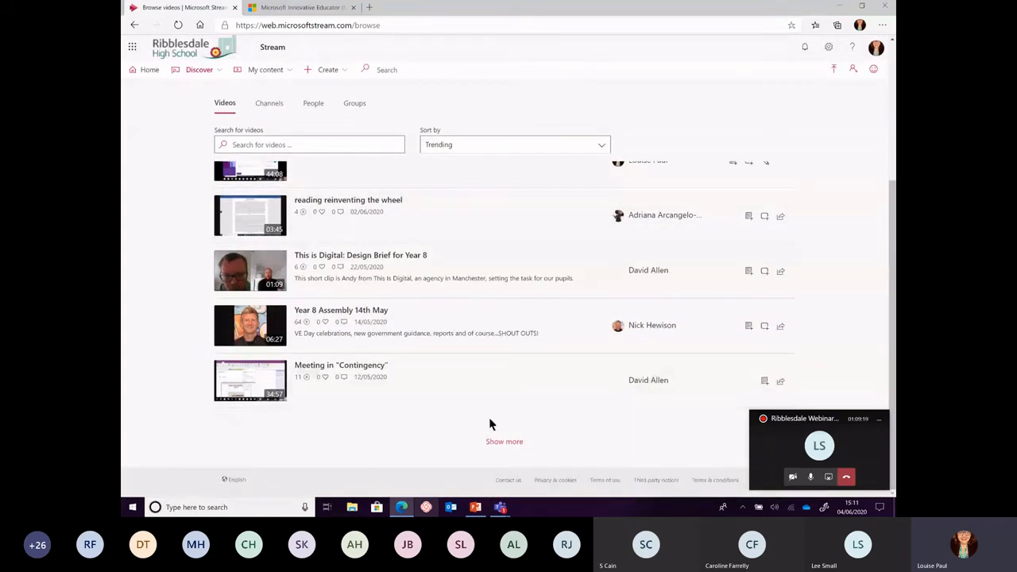
pyautogui.click(501, 441)
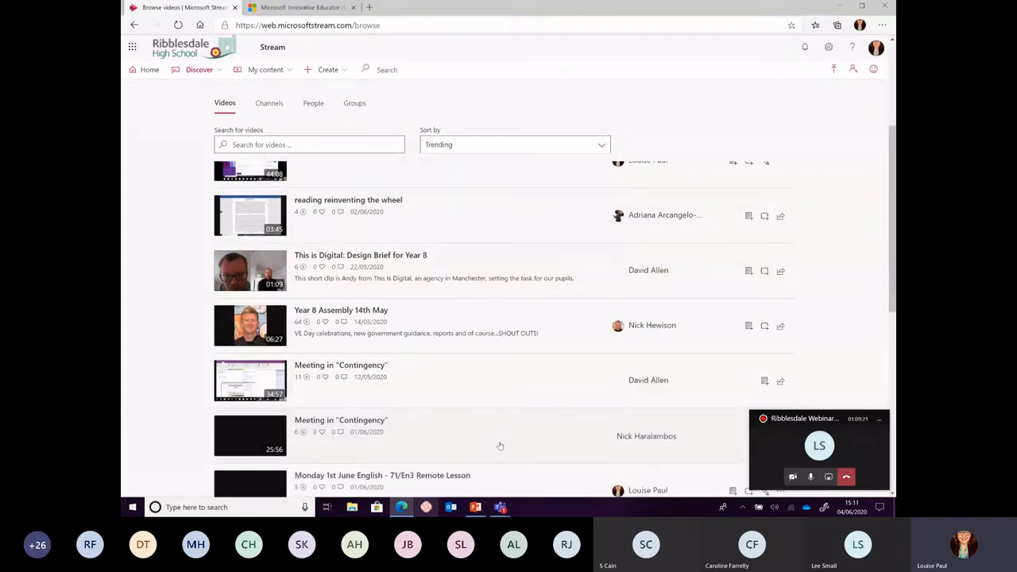
pyautogui.scroll(-2, 499, 445)
pyautogui.scroll(-2, 499, 446)
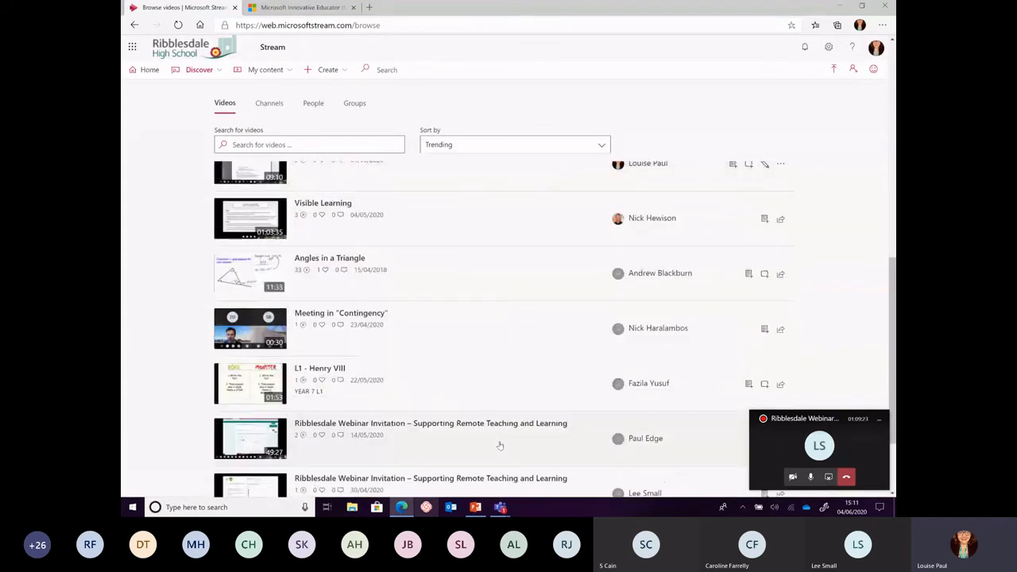
pyautogui.scroll(-2, 500, 446)
pyautogui.scroll(-5, 500, 445)
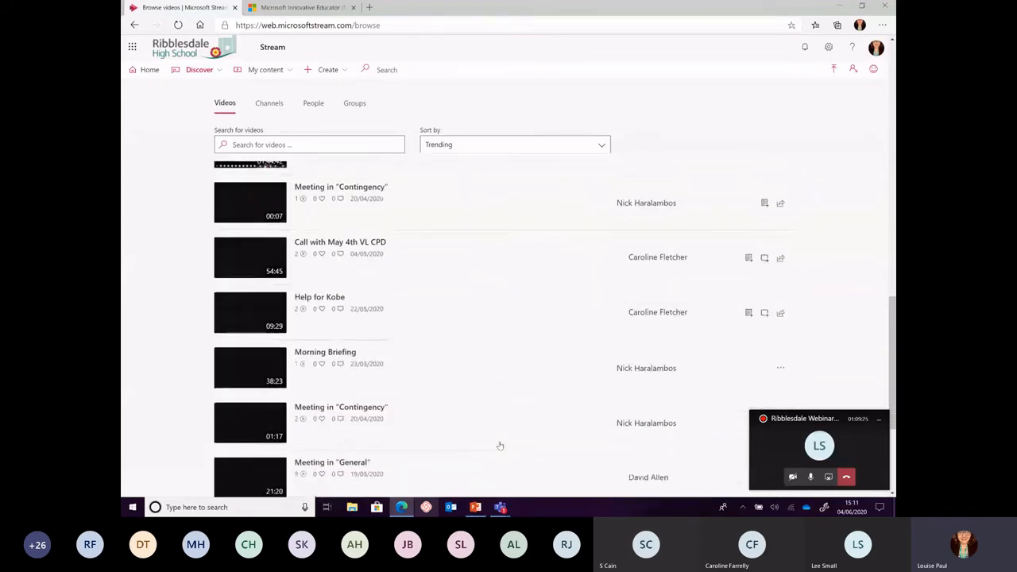
pyautogui.scroll(4, 500, 447)
pyautogui.scroll(10, 498, 447)
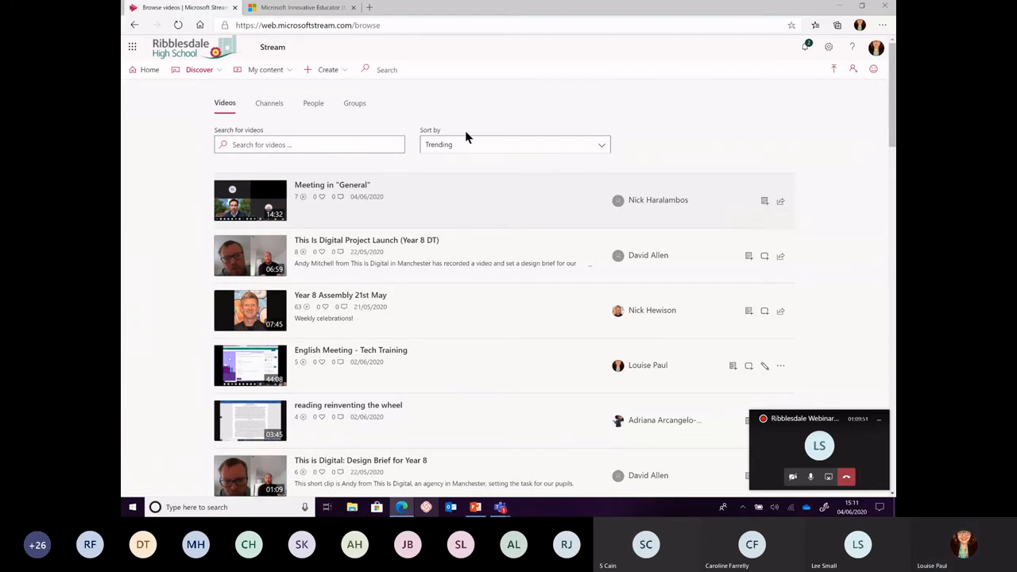
# Step: Look over the organisation's Stream channels and its groups
pyautogui.click(214, 70)
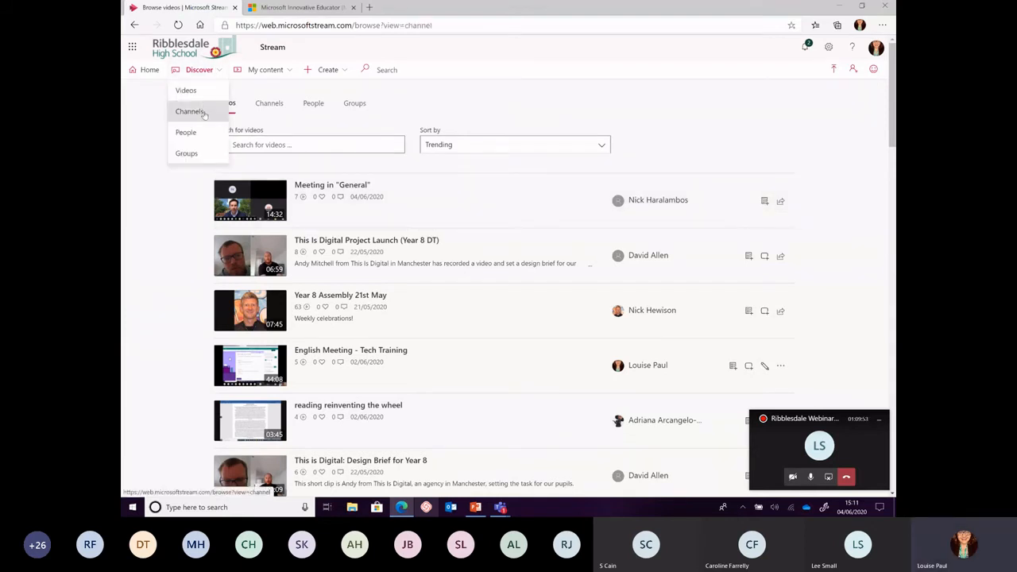
pyautogui.click(199, 110)
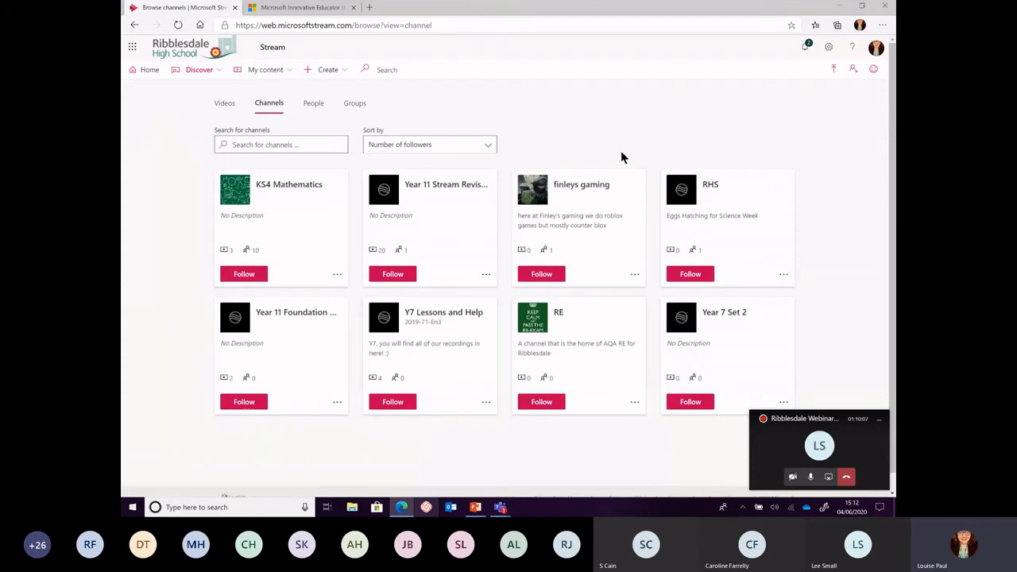
pyautogui.click(205, 72)
pyautogui.click(196, 156)
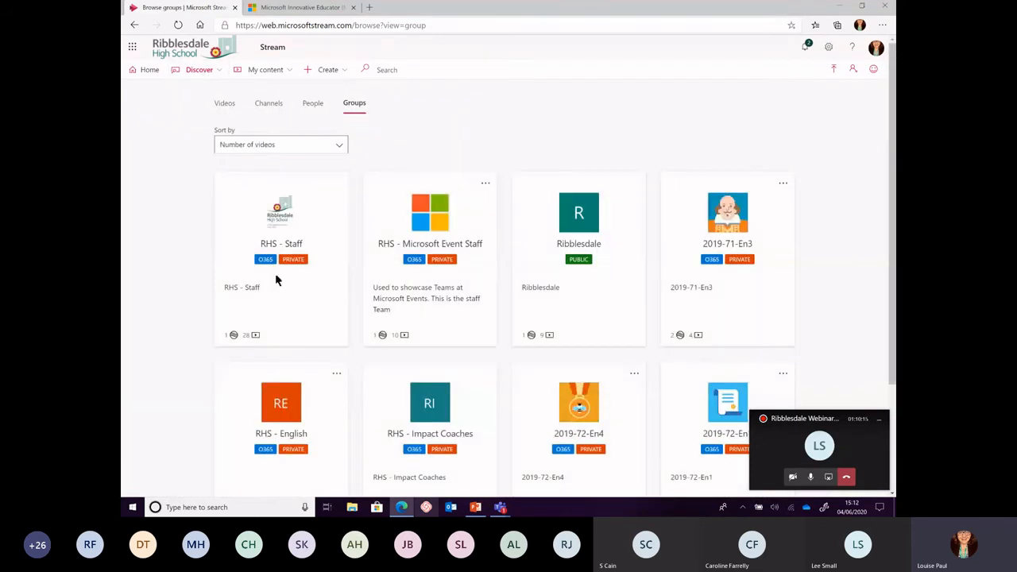
pyautogui.scroll(-3, 512, 292)
pyautogui.scroll(3, 513, 291)
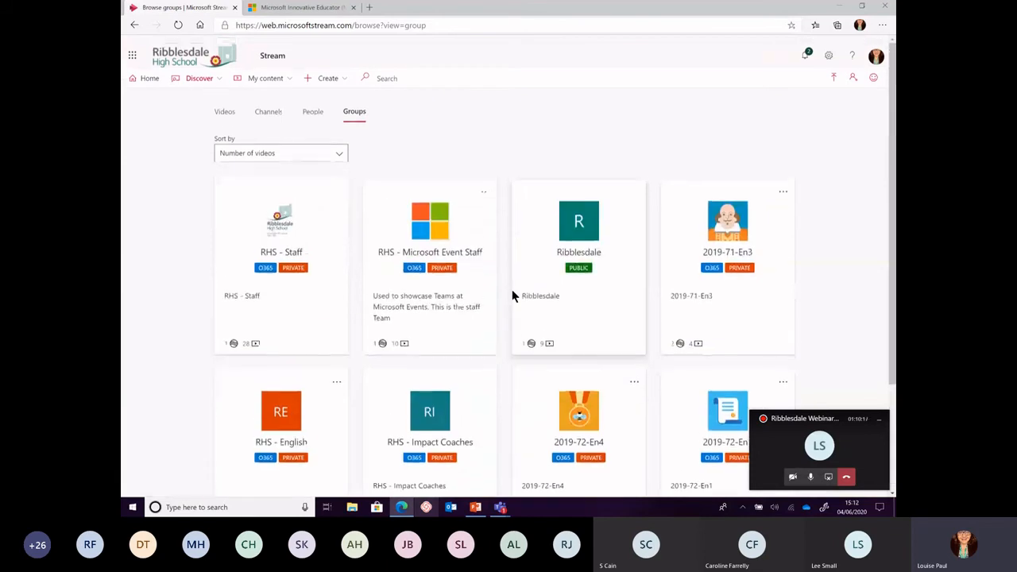
pyautogui.scroll(-1, 513, 293)
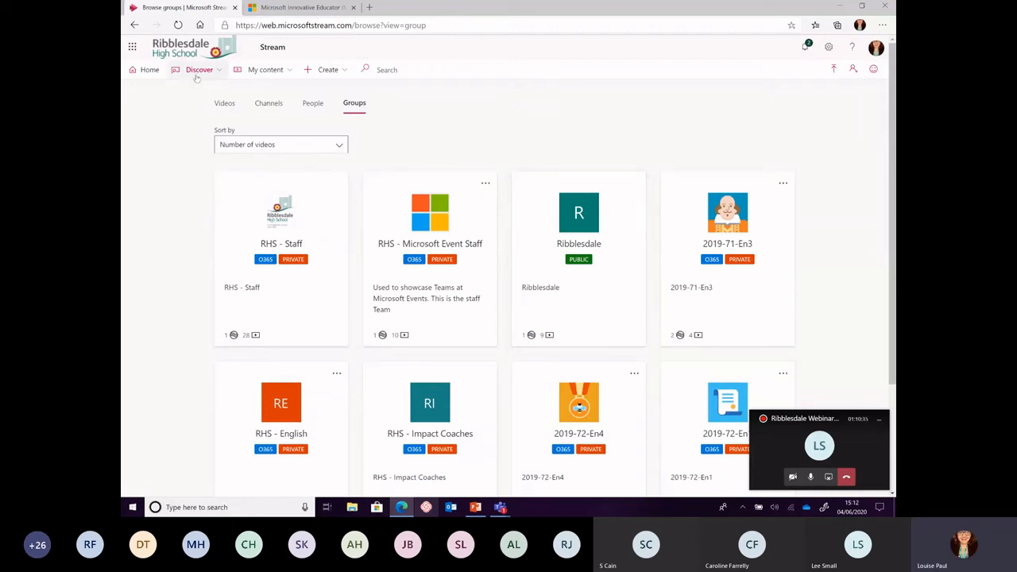
# Step: View the video upload page and open the Stream screen recorder
pyautogui.click(335, 75)
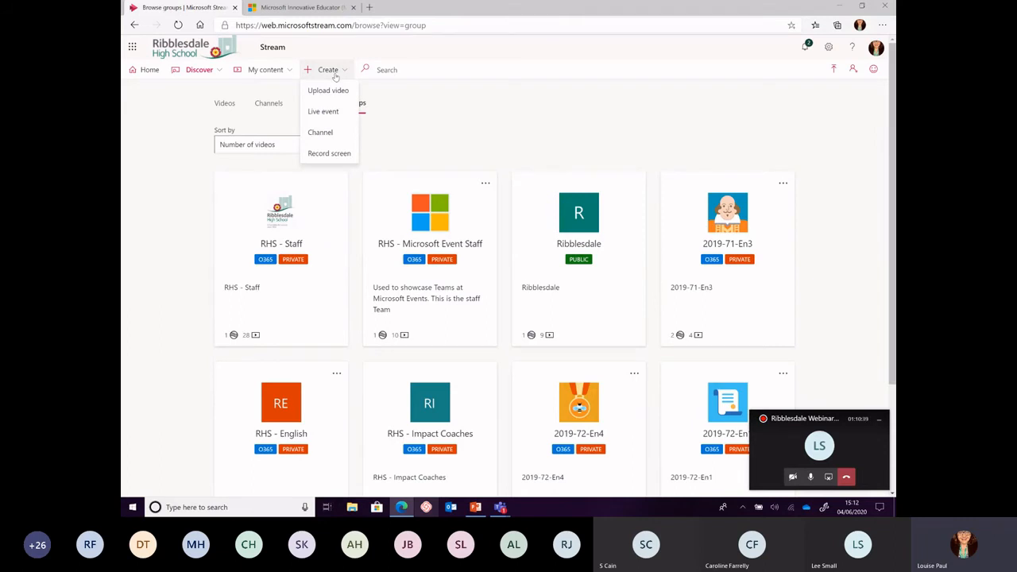
pyautogui.click(334, 90)
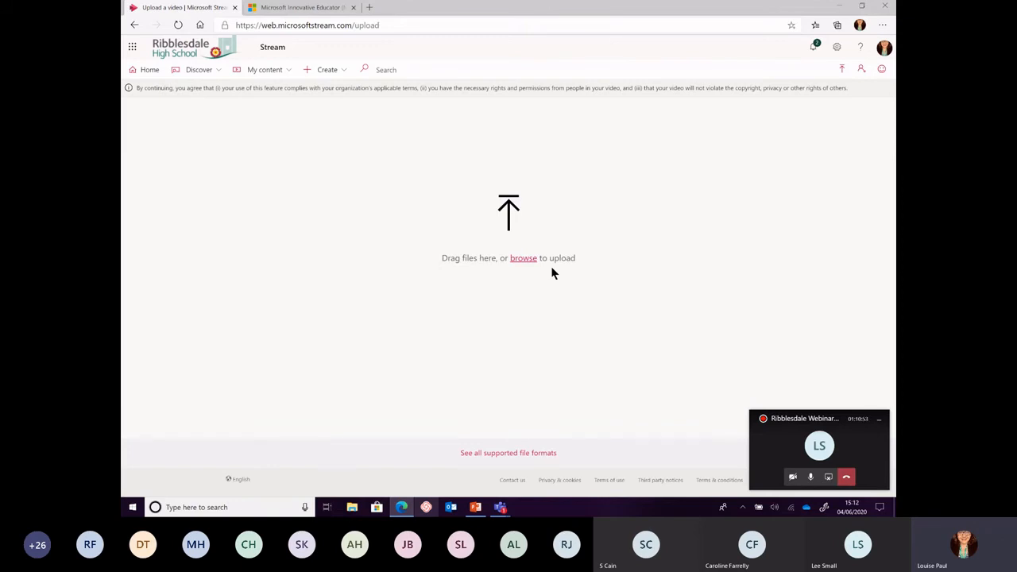
pyautogui.click(334, 76)
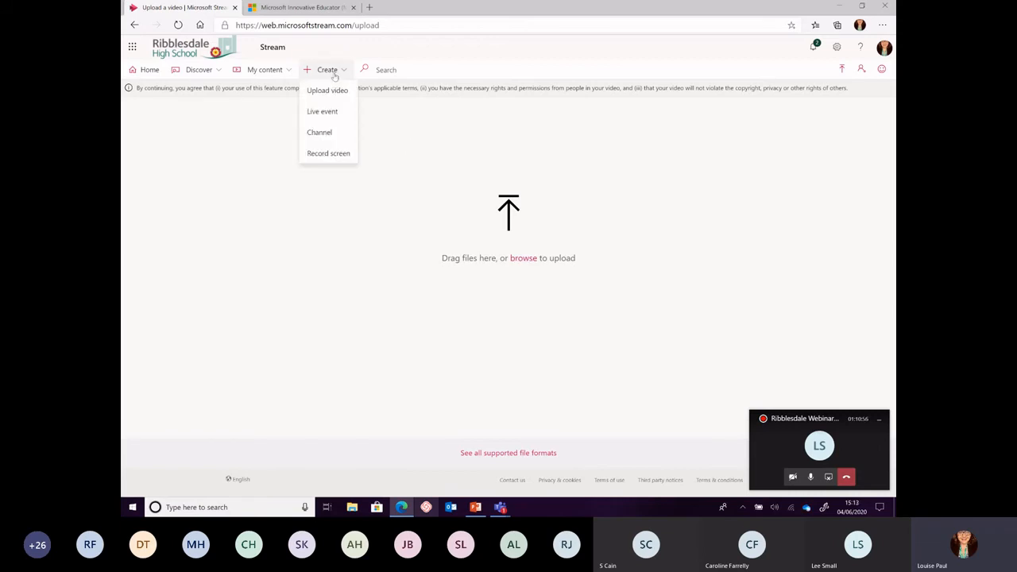
pyautogui.click(343, 154)
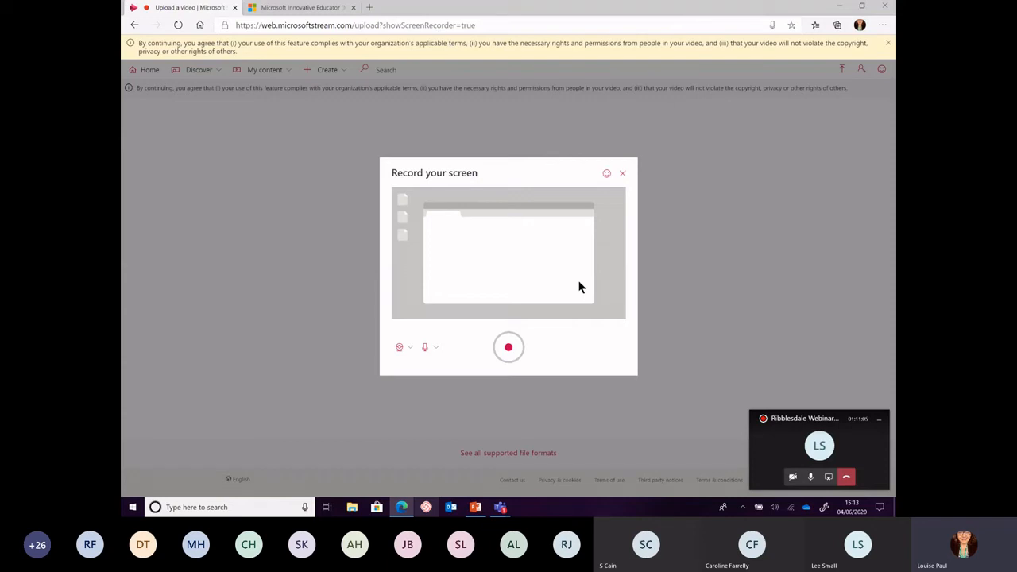
# Step: Turn off the camera and the microphone for the screen recording
pyautogui.click(408, 348)
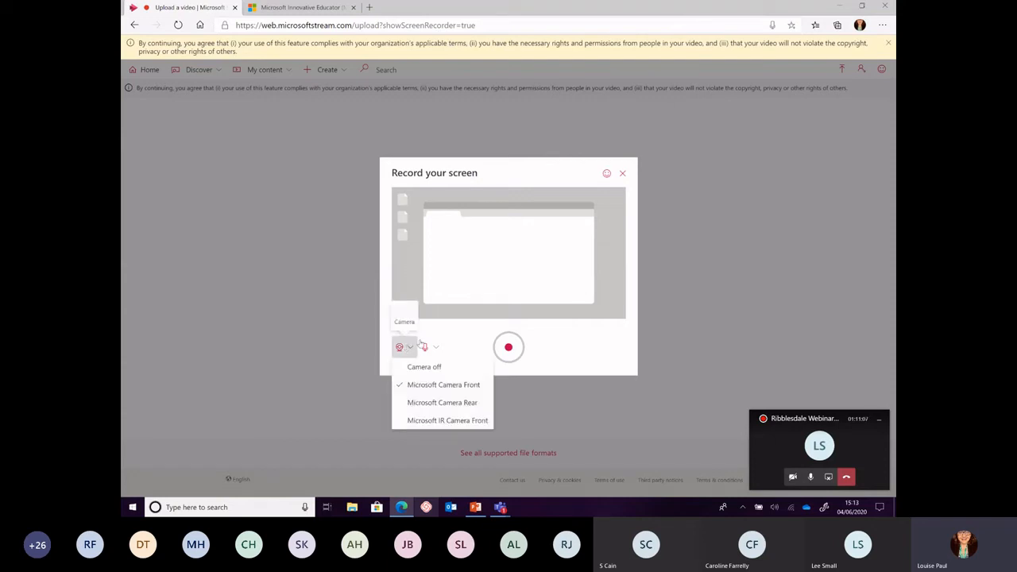
pyautogui.click(438, 366)
pyautogui.click(425, 347)
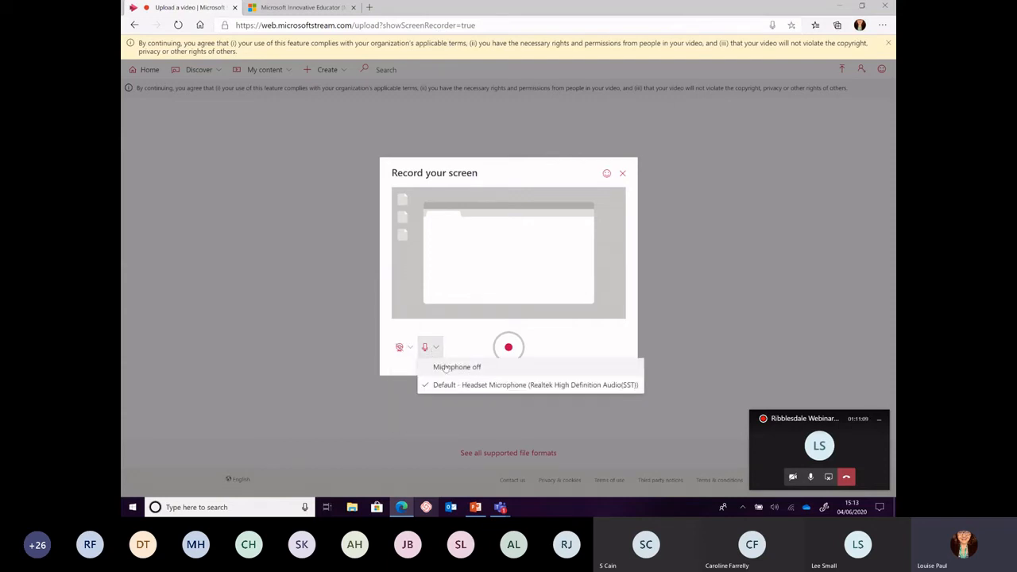
pyautogui.click(447, 367)
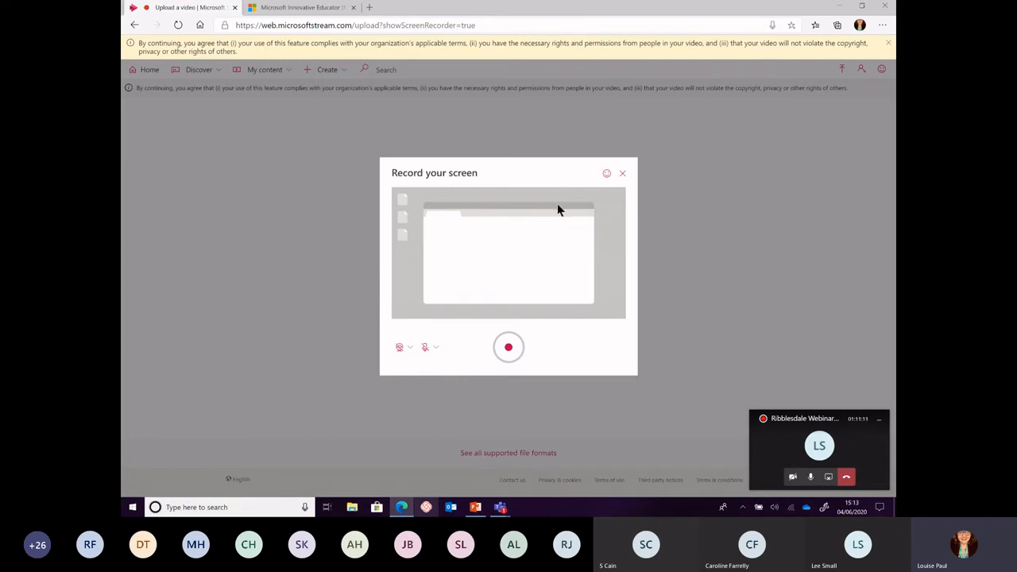
# Step: Start a screen recording and compare the application windows and Edge tabs offered for sharing
pyautogui.click(508, 347)
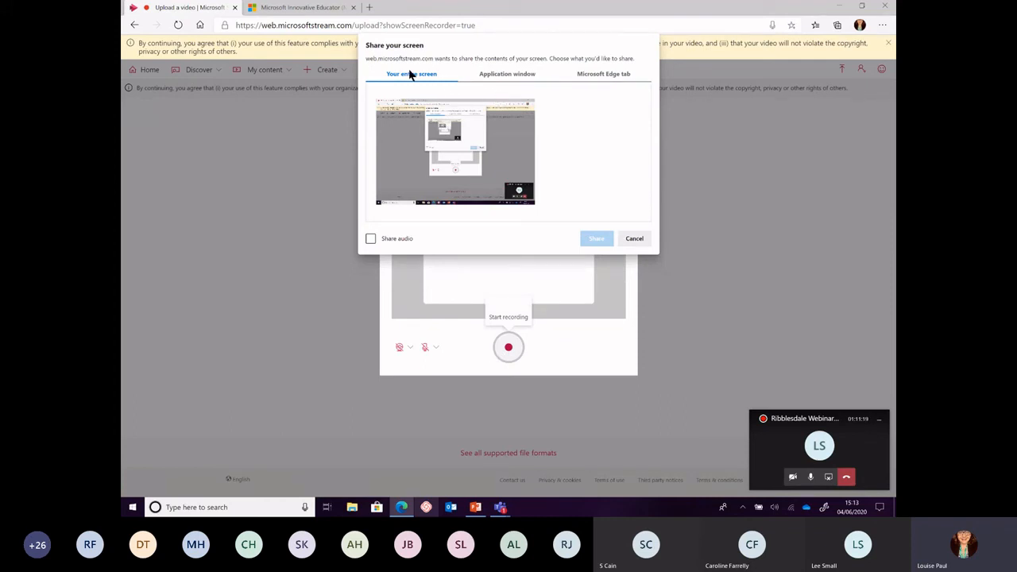
pyautogui.click(513, 76)
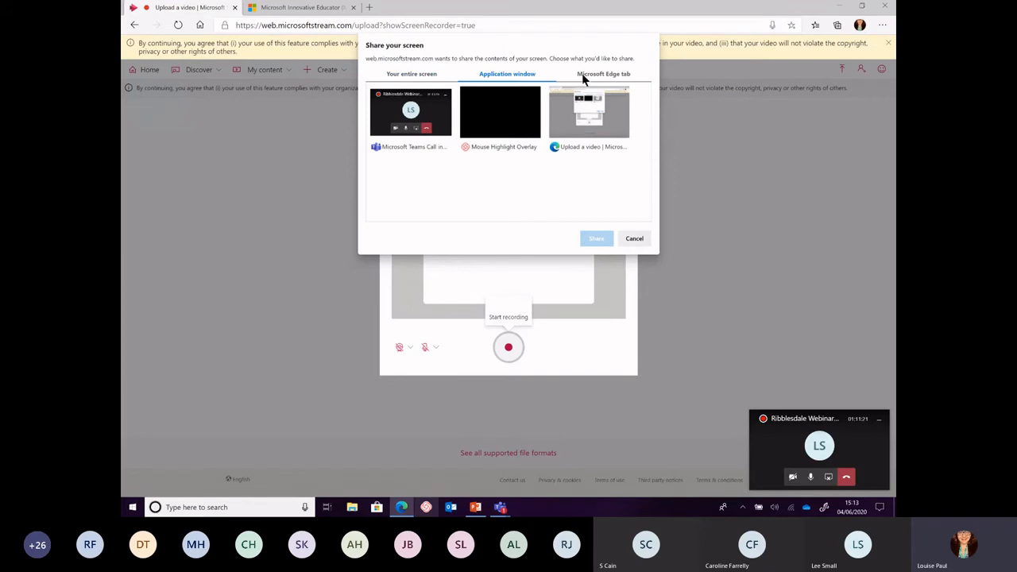
pyautogui.click(600, 75)
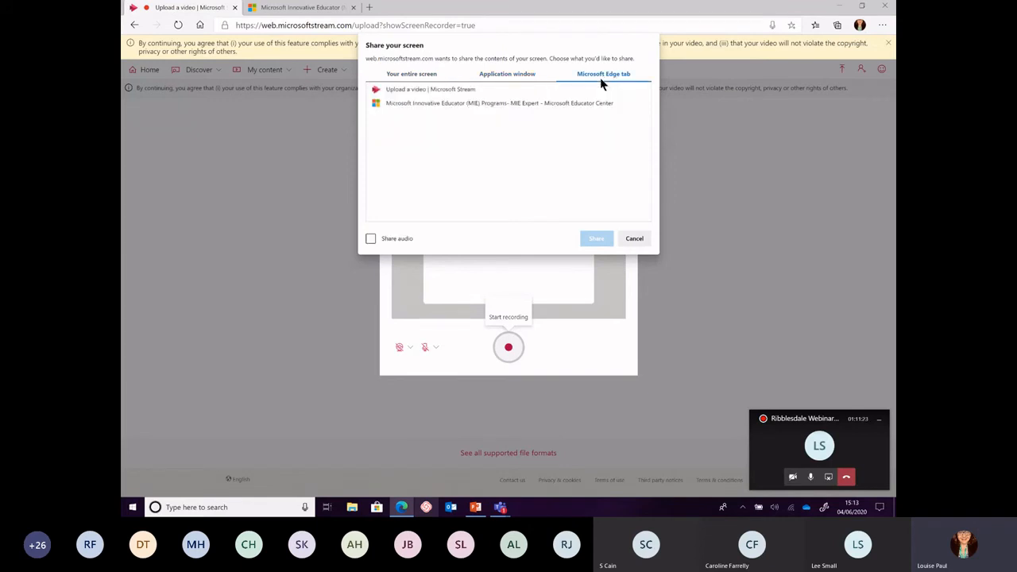
pyautogui.click(524, 74)
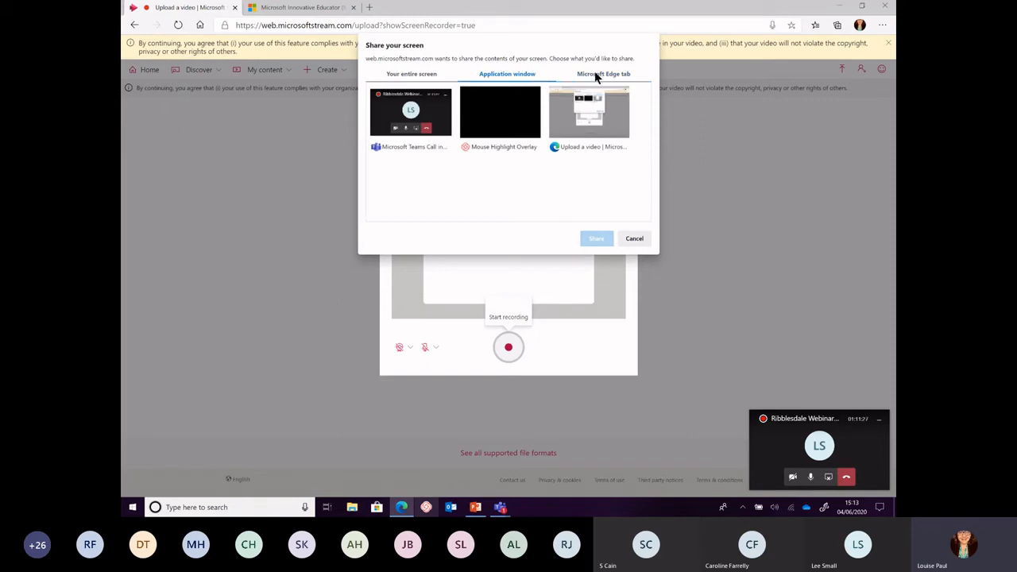
pyautogui.click(594, 73)
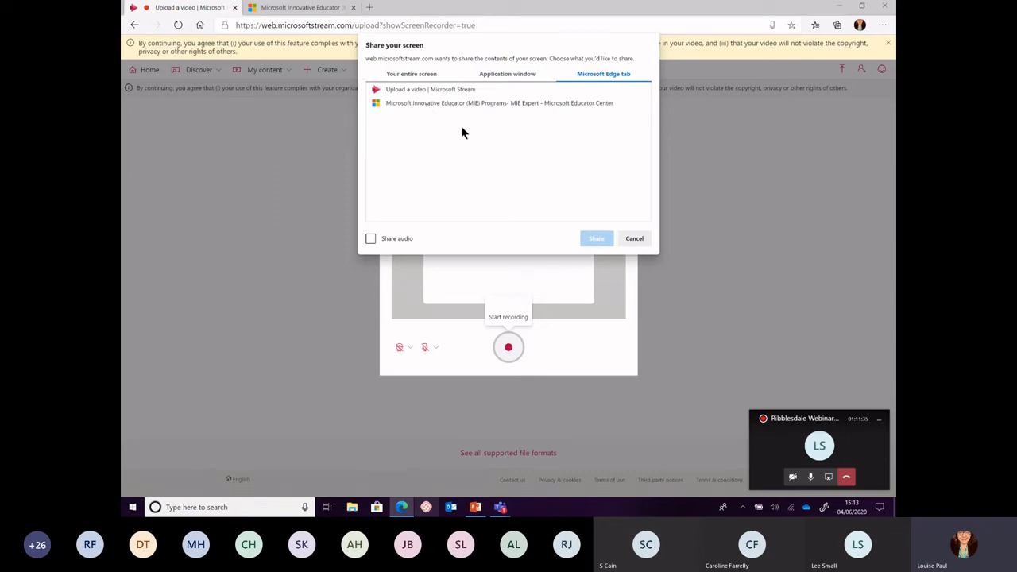
# Step: Share the entire screen to begin recording, and bring up the Microsoft Innovative Educator (MIE) Expert page
pyautogui.click(422, 72)
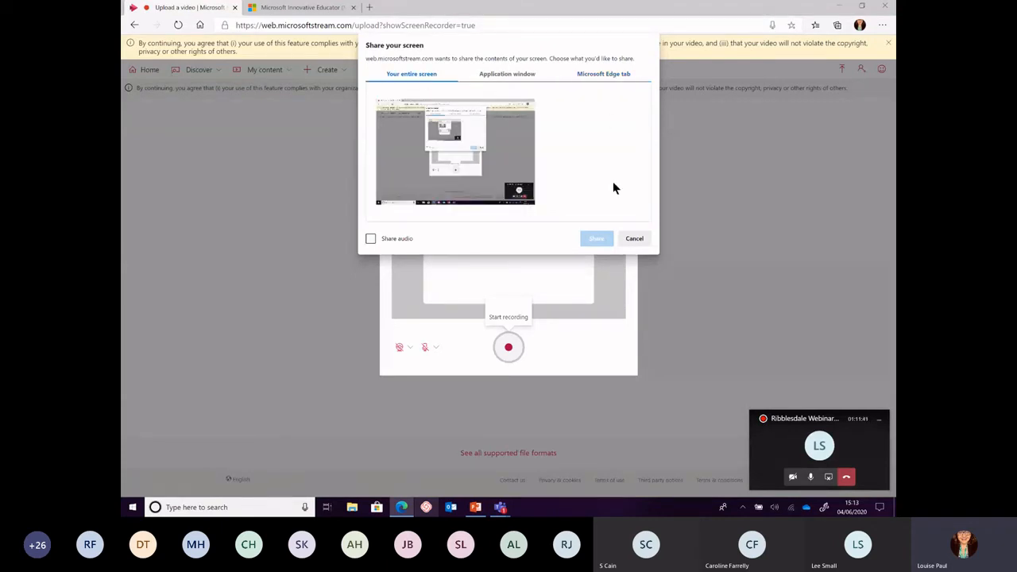
pyautogui.click(477, 164)
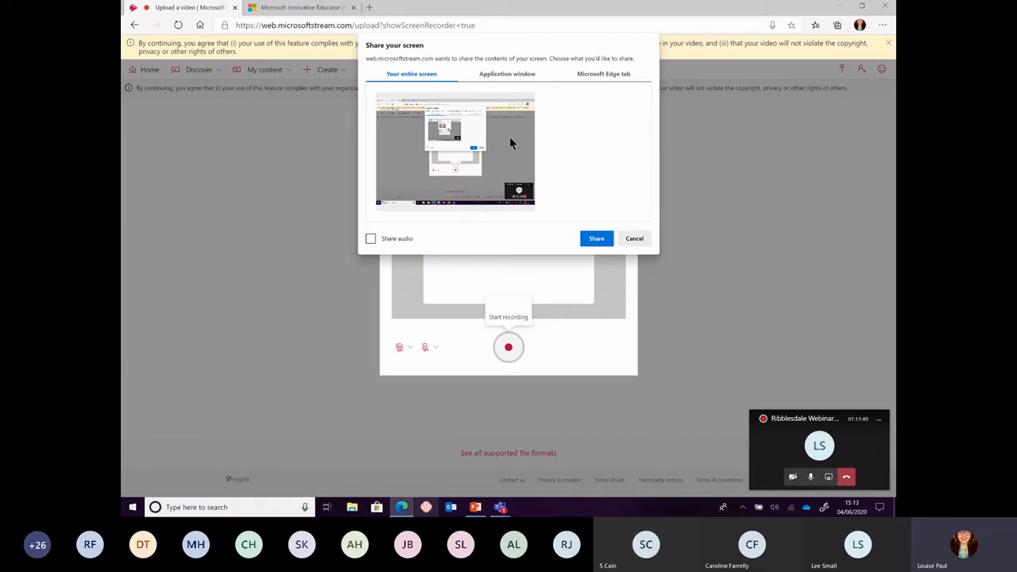
pyautogui.click(597, 243)
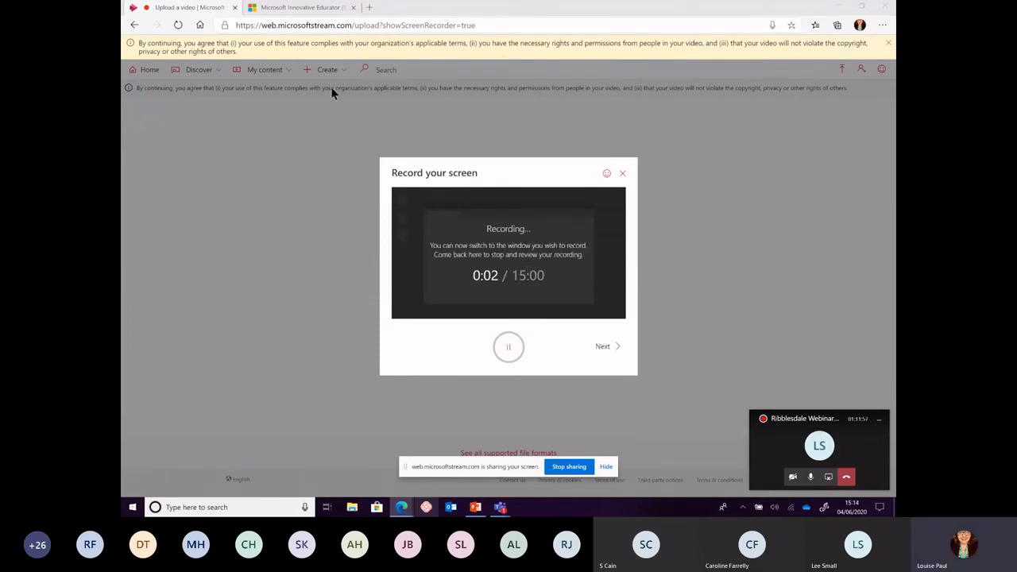
pyautogui.click(297, 7)
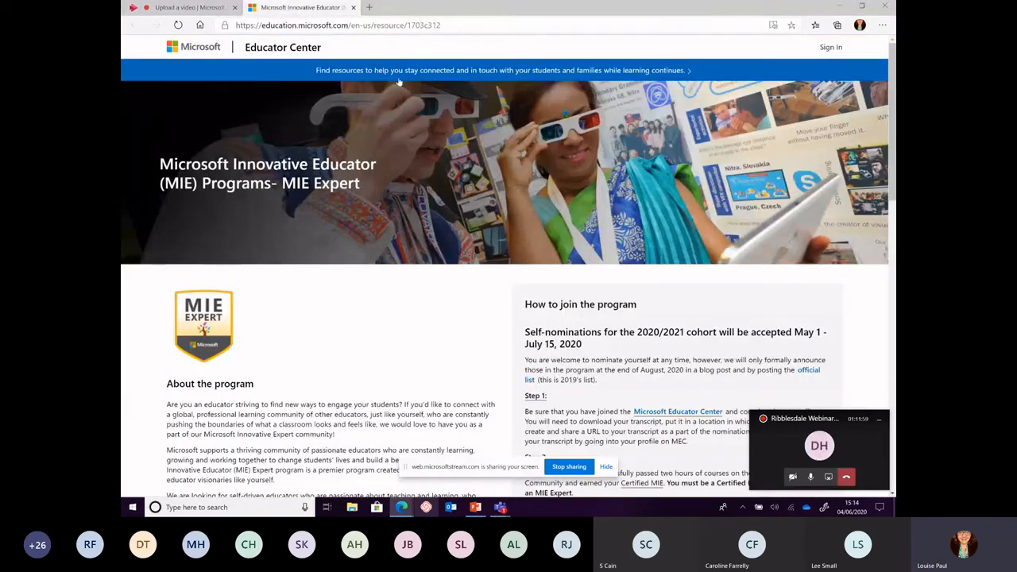
# Step: Look through the MIE Expert page down to the community video and return to its beginning while the screen is being recorded
pyautogui.scroll(-1, 444, 275)
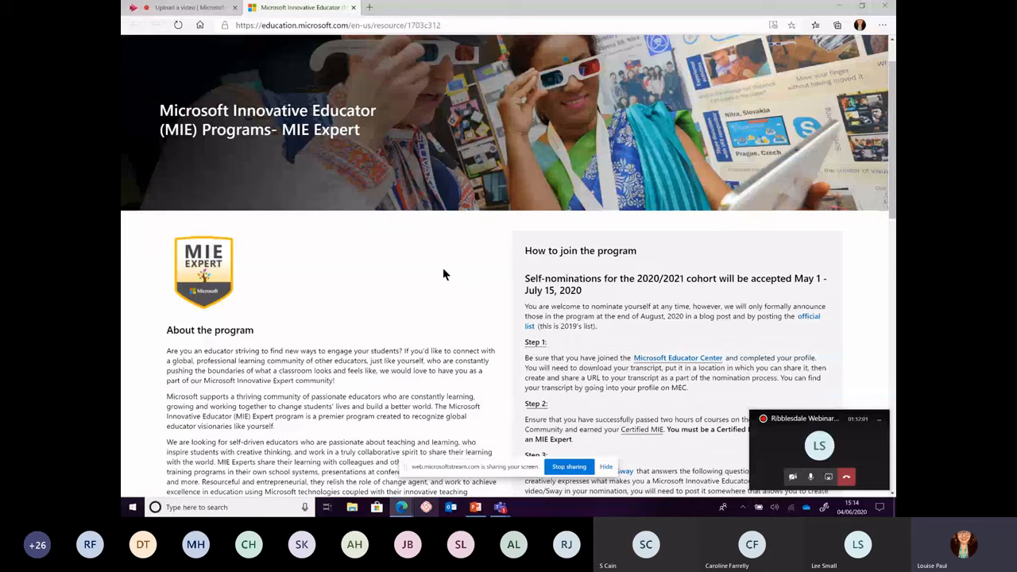
pyautogui.scroll(-10, 442, 268)
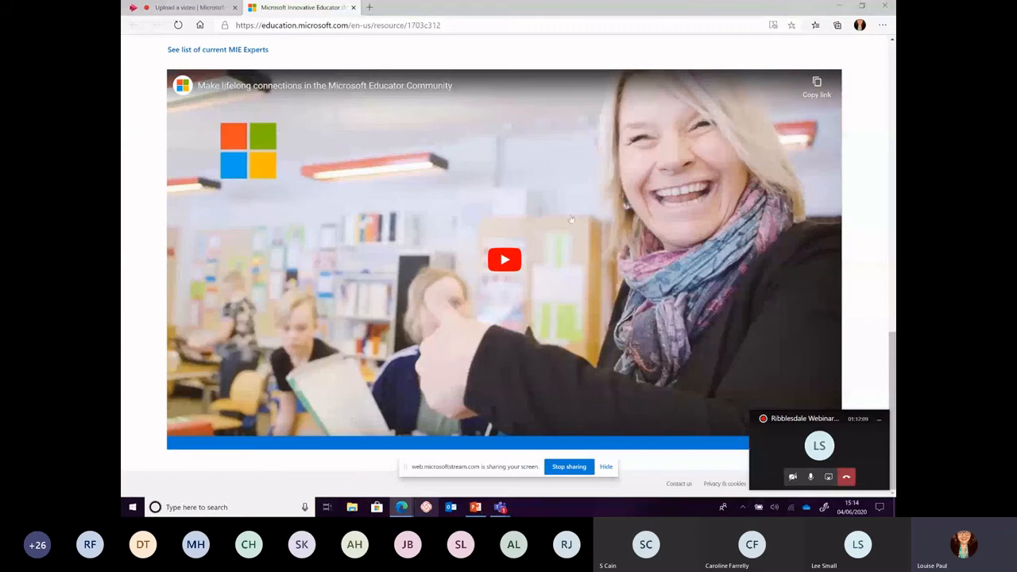
pyautogui.scroll(1, 546, 222)
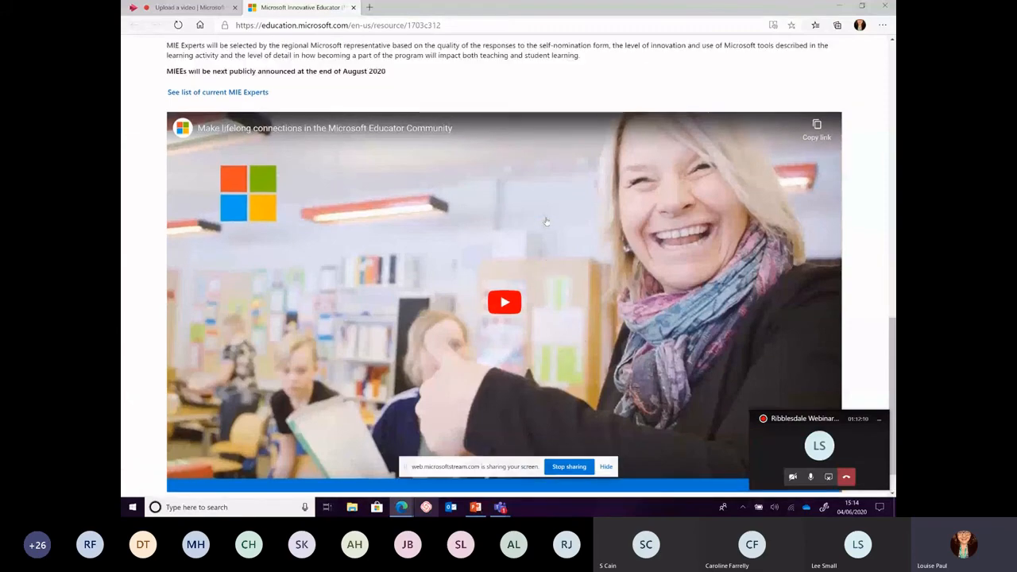
pyautogui.scroll(6, 547, 222)
pyautogui.scroll(8, 547, 223)
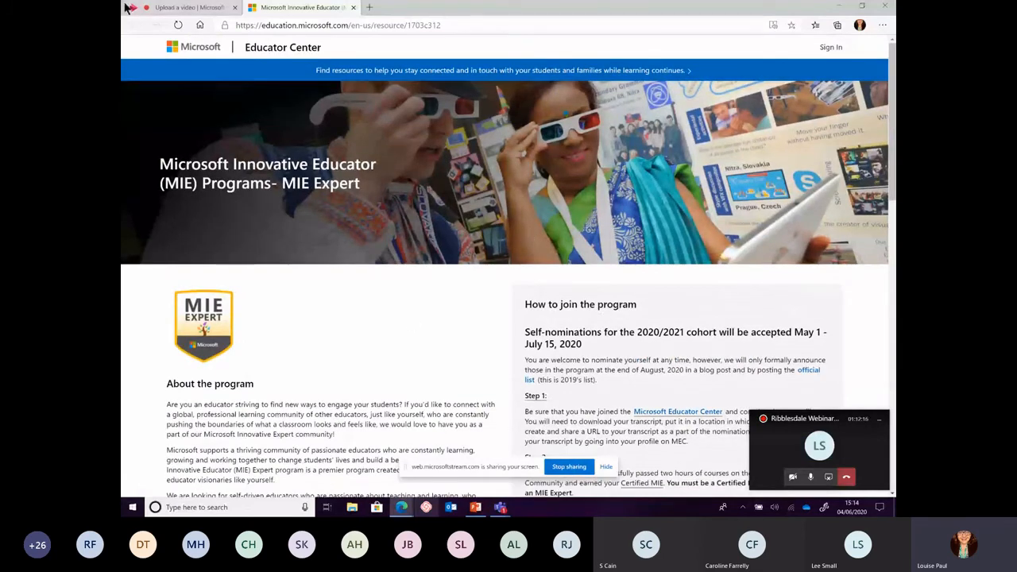
# Step: Stop sharing the screen to end the recording, and take the recording from its review to the Stream upload
pyautogui.click(568, 466)
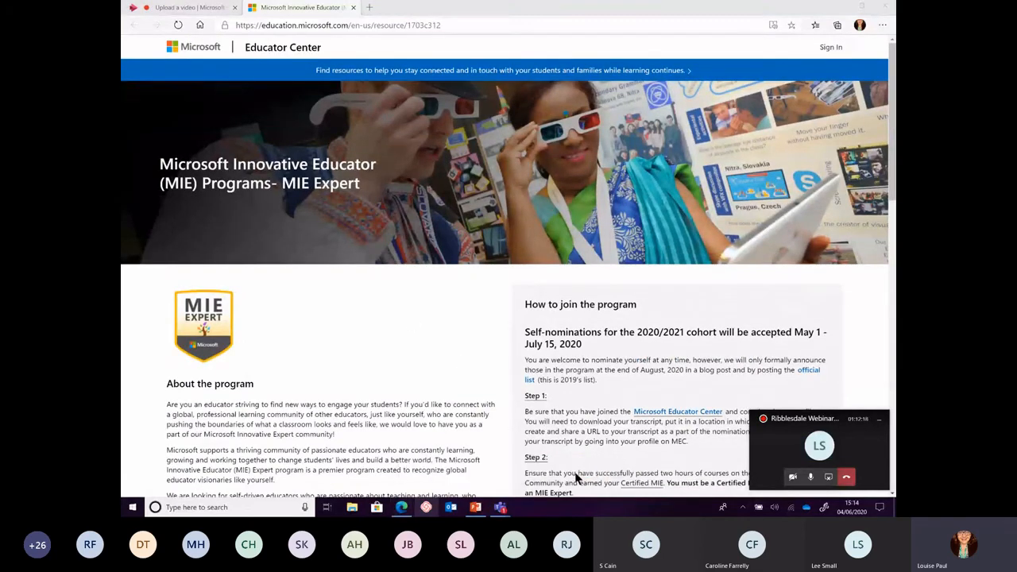
pyautogui.click(205, 8)
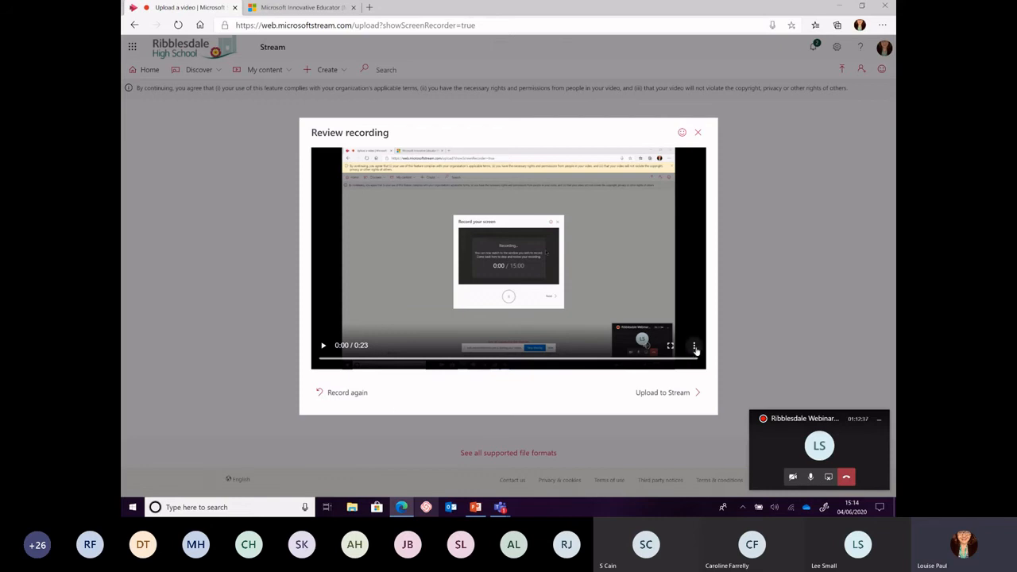
pyautogui.click(680, 392)
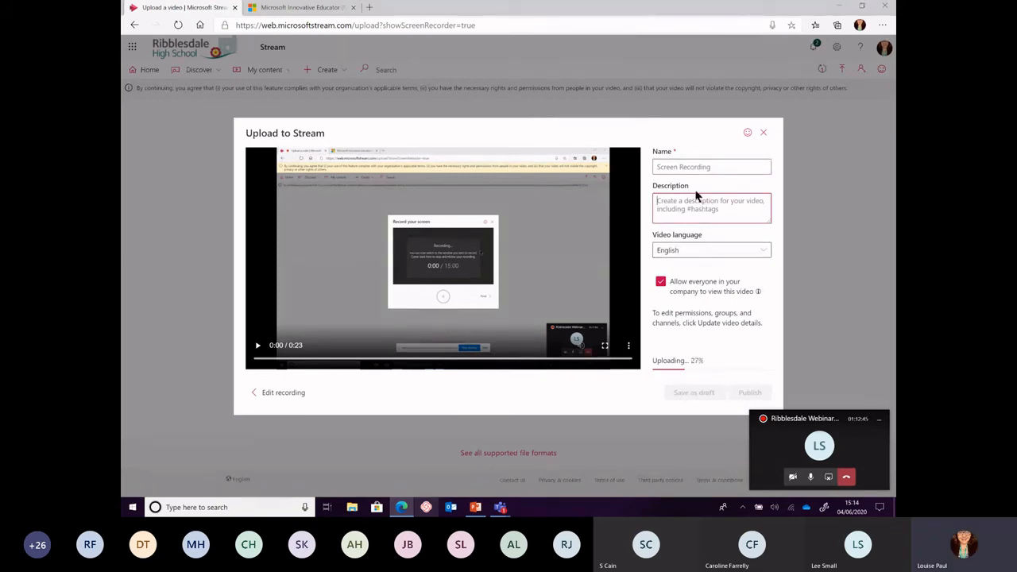
# Step: Name the uploaded recording "Test 01", leave its description empty, and dismiss the incoming mail notification
pyautogui.click(683, 167)
pyautogui.write('Test 01')
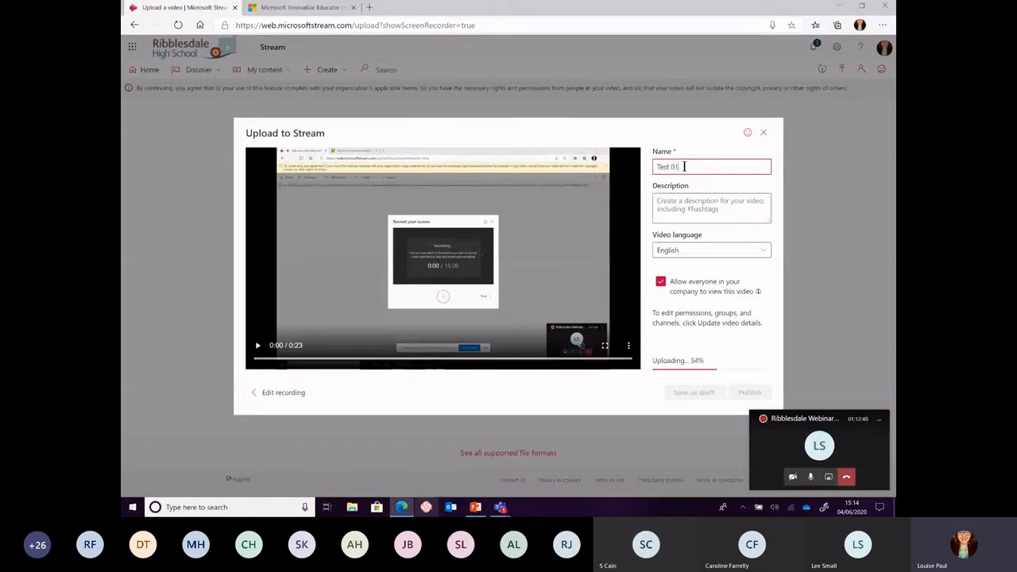
pyautogui.click(694, 209)
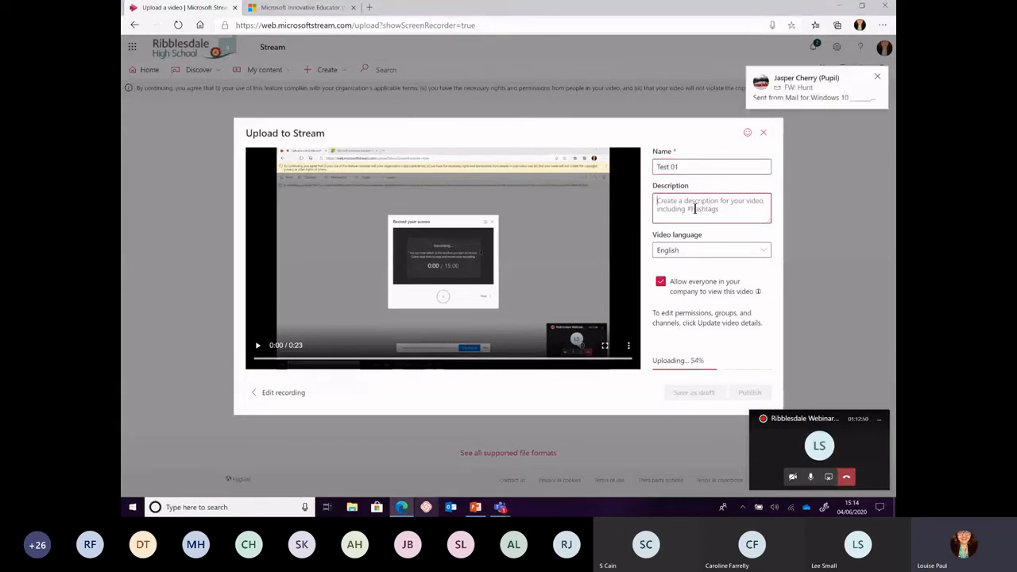
pyautogui.click(877, 77)
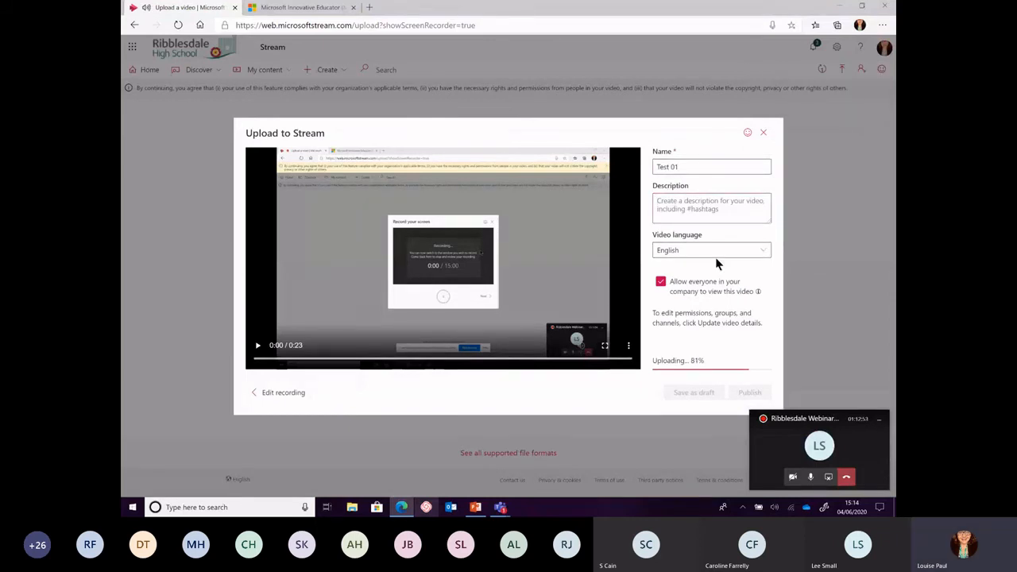
# Step: Disallow company-wide viewing of the recording and publish it
pyautogui.moveTo(665, 291)
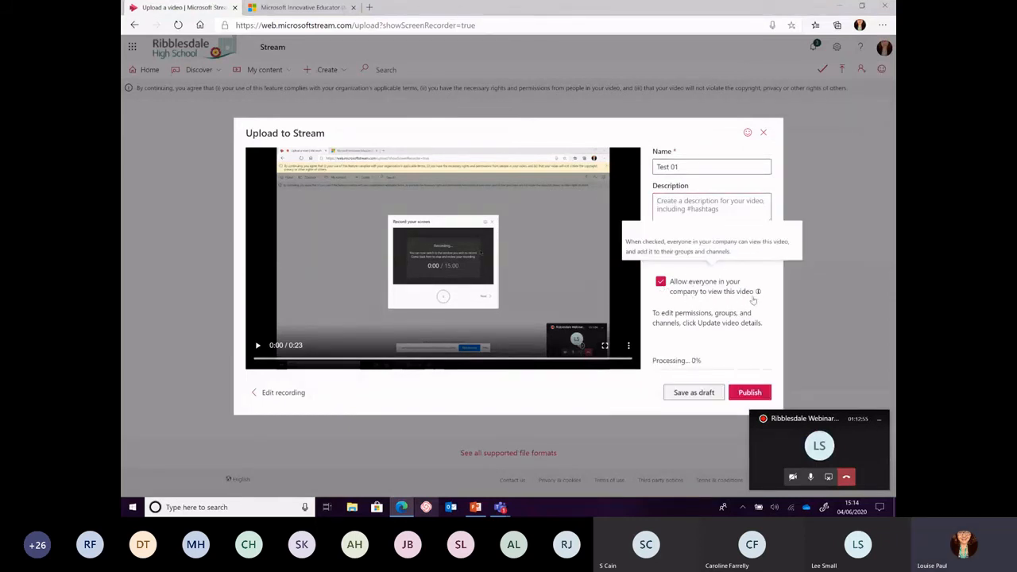
pyautogui.click(660, 284)
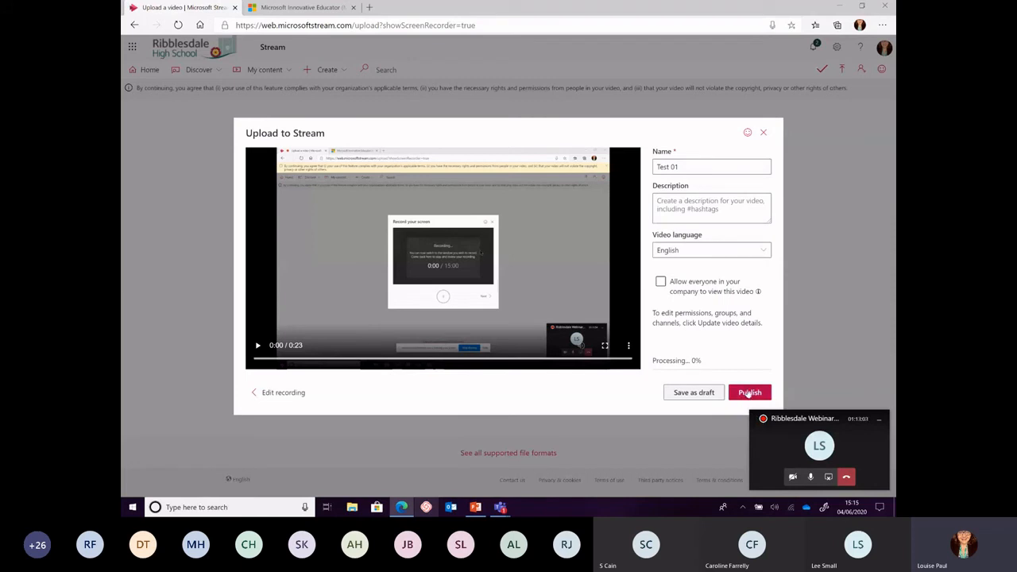
pyautogui.click(749, 393)
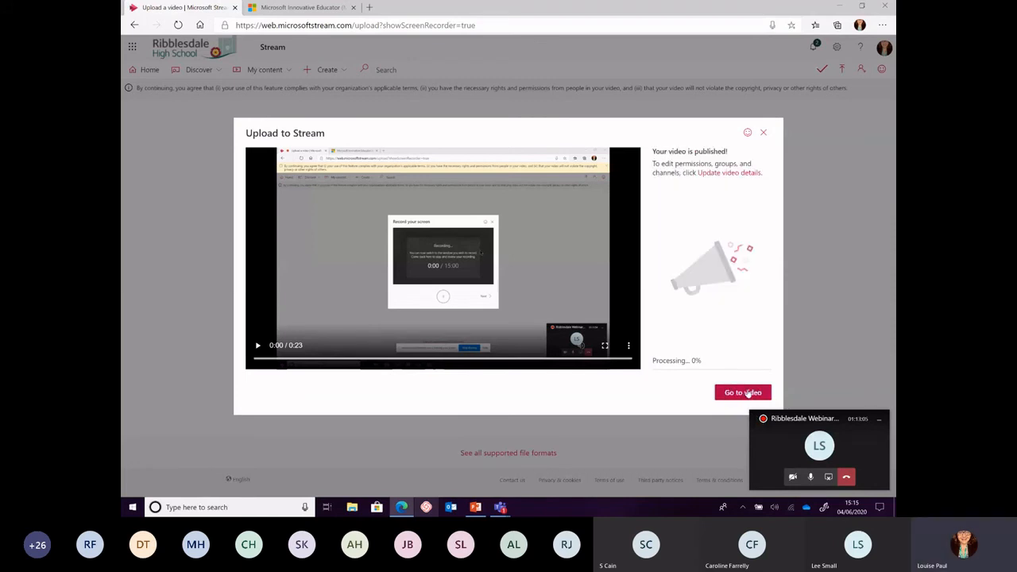
# Step: View the published video's page and bring up the list of your own Stream videos
pyautogui.click(741, 393)
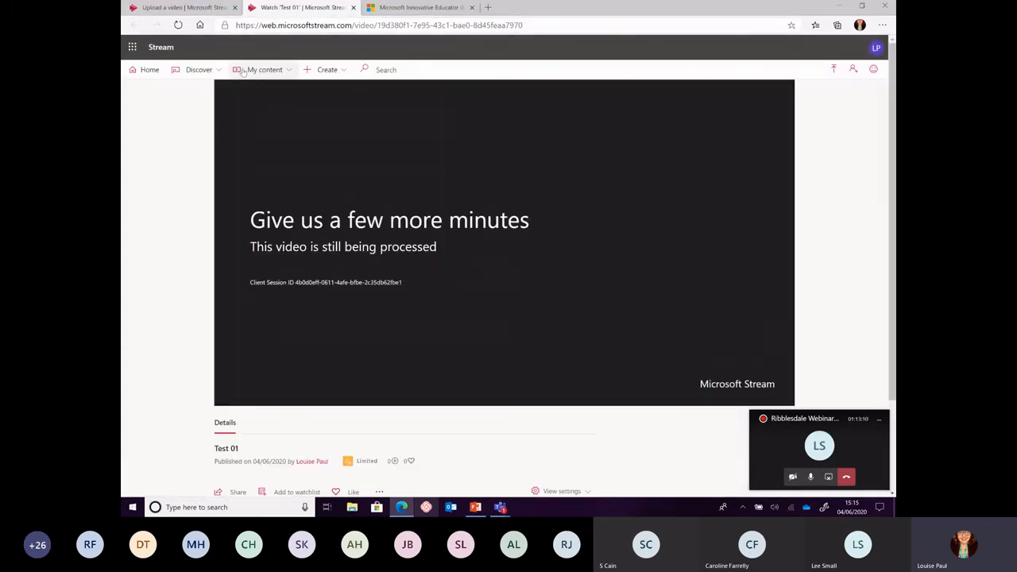
pyautogui.click(258, 69)
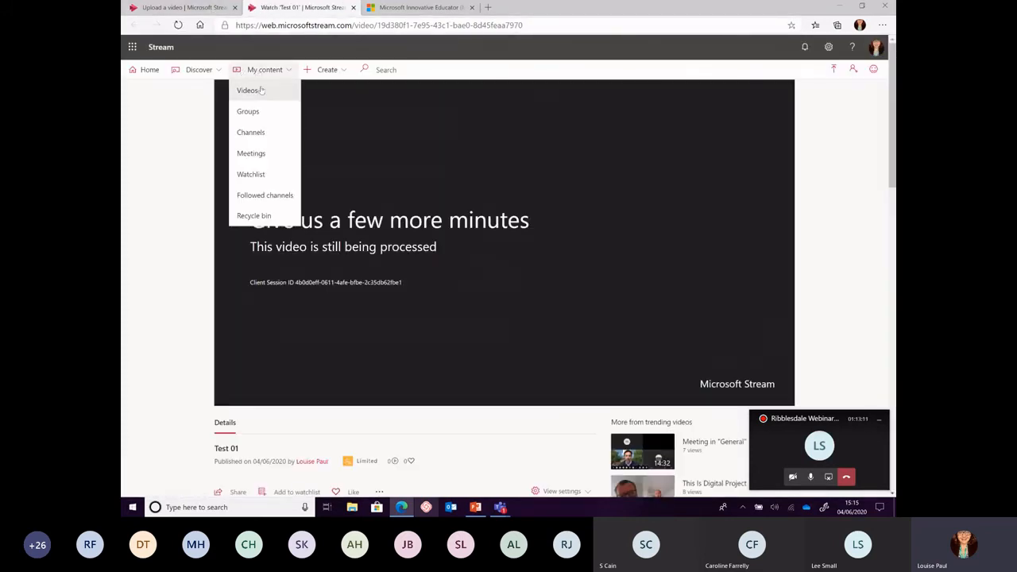
pyautogui.click(250, 91)
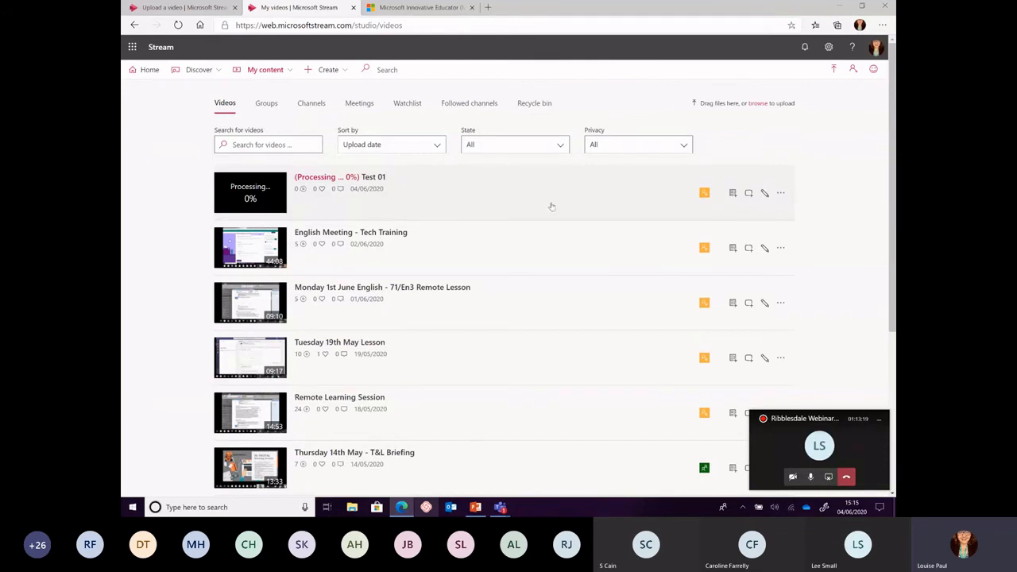
pyautogui.click(266, 70)
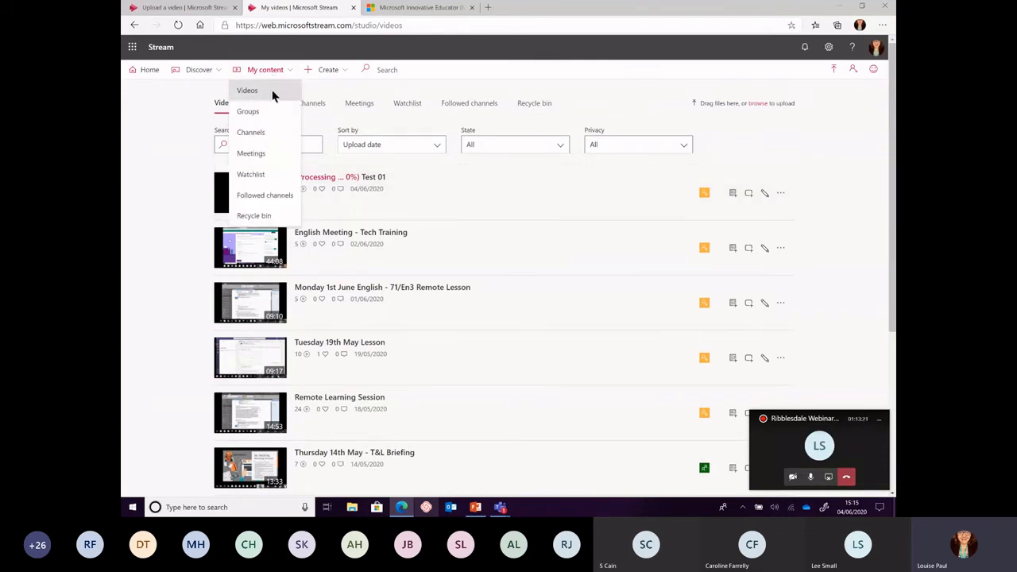
pyautogui.click(272, 94)
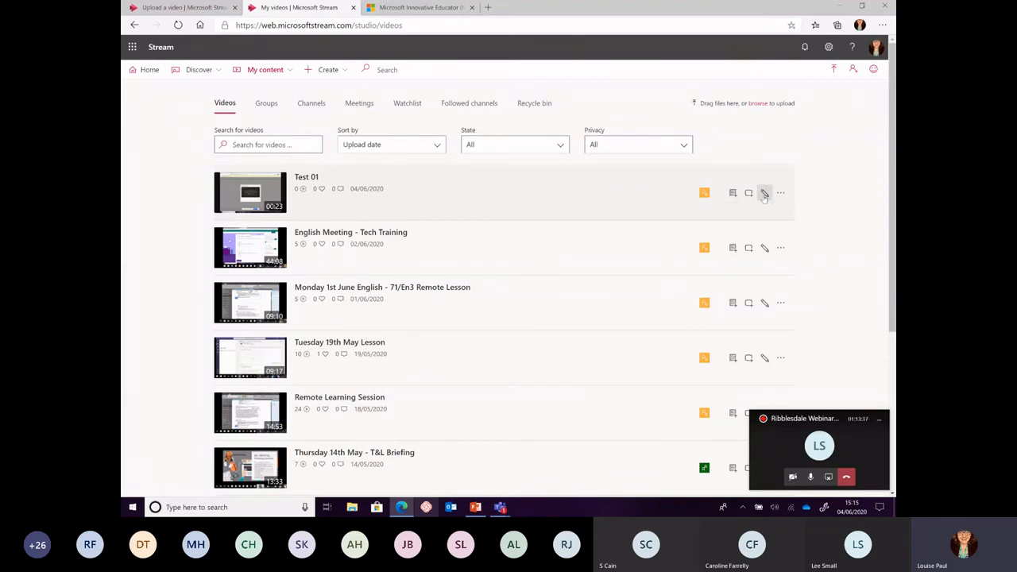
# Step: Open the Test 01 video's details, check which kinds of recipients it can be shared with, and leave without changes
pyautogui.click(764, 193)
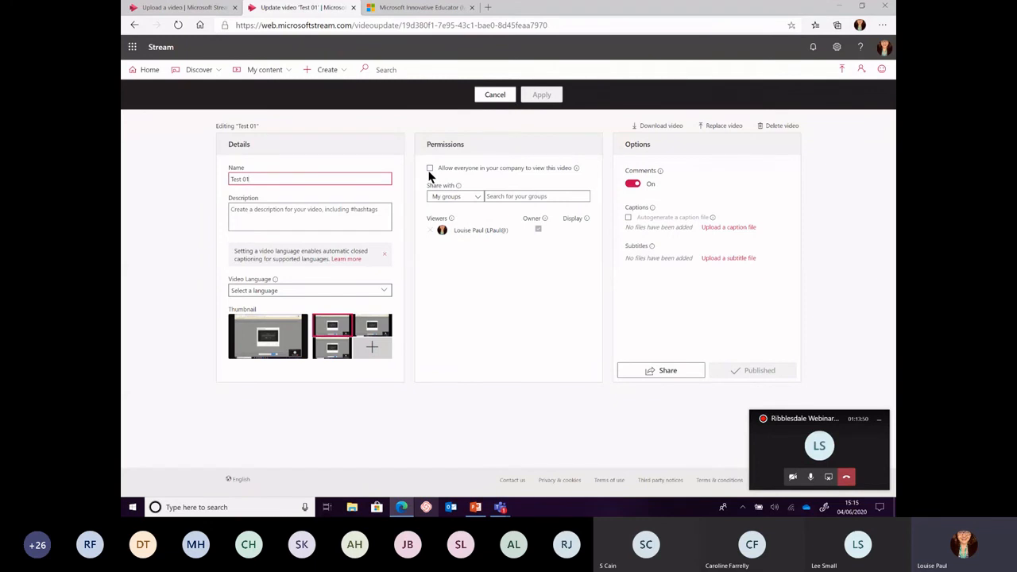
pyautogui.click(477, 196)
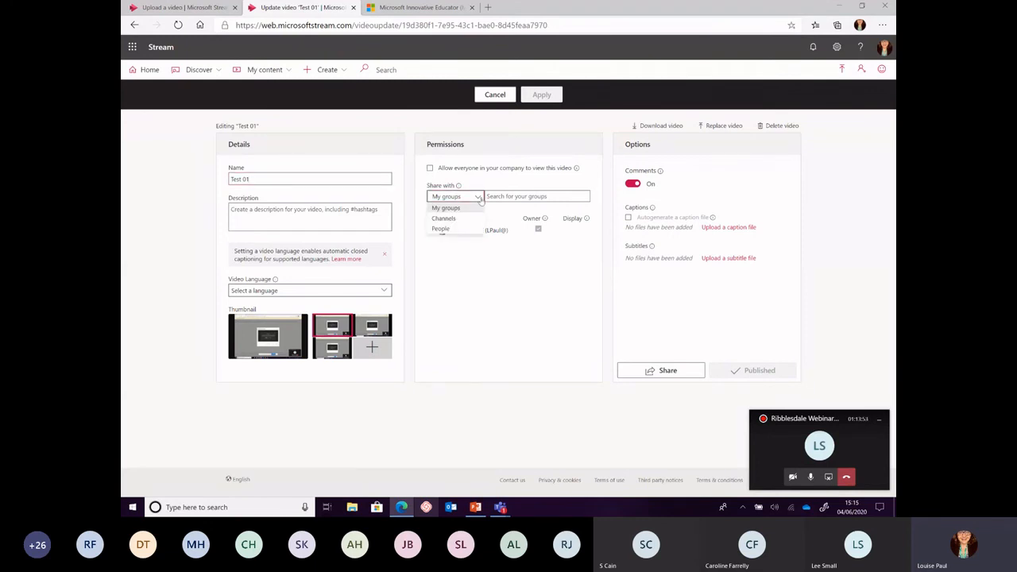
pyautogui.click(478, 197)
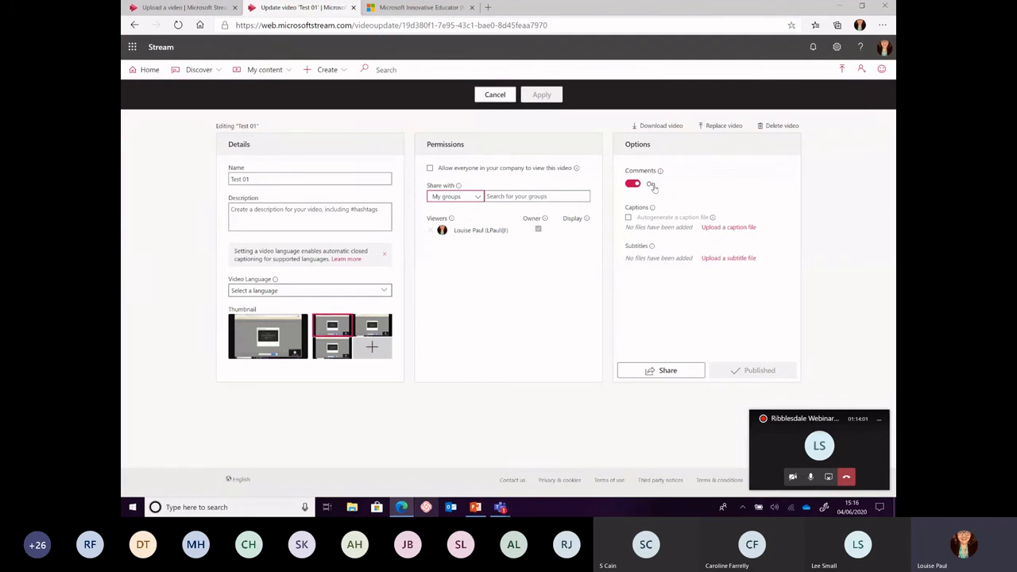
pyautogui.click(539, 95)
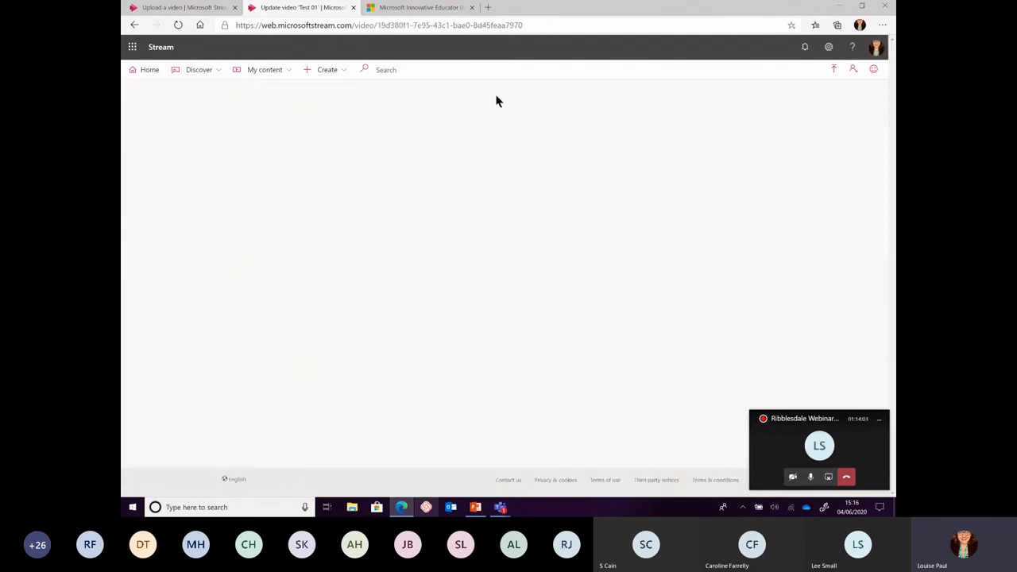
# Step: Go back to your own video list and look through the class groups you belong to in Stream
pyautogui.click(265, 69)
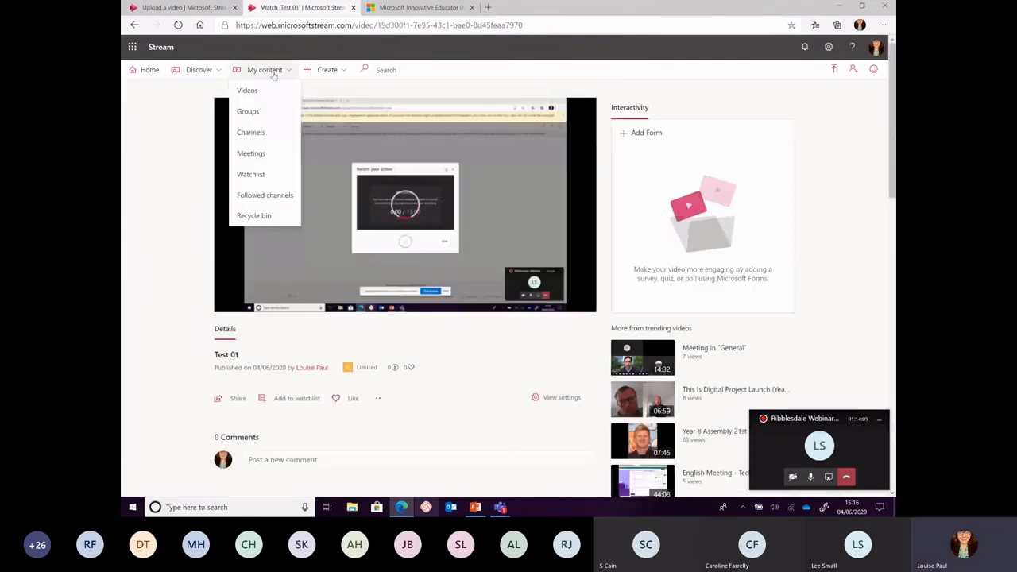
pyautogui.click(270, 89)
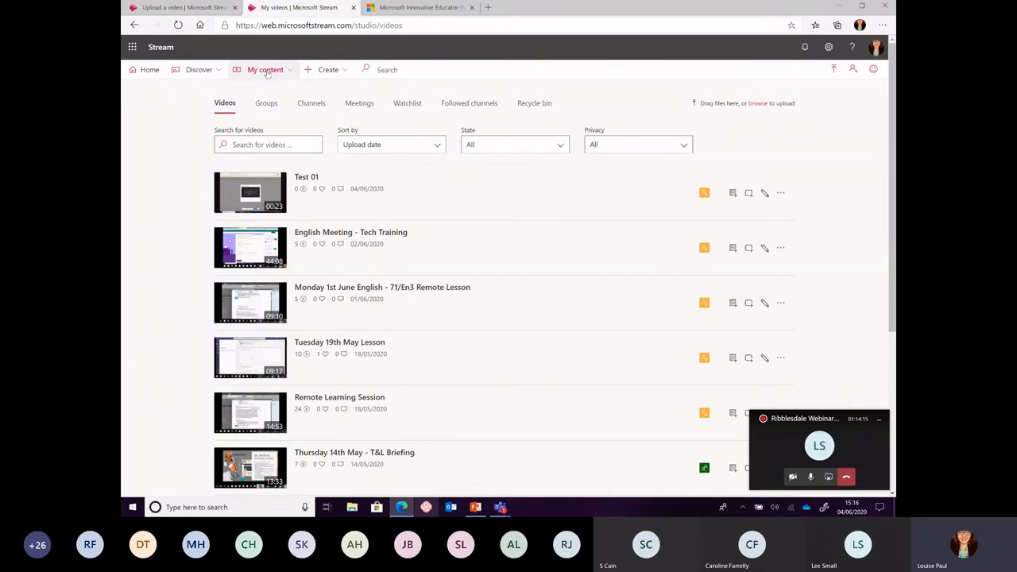
pyautogui.click(267, 72)
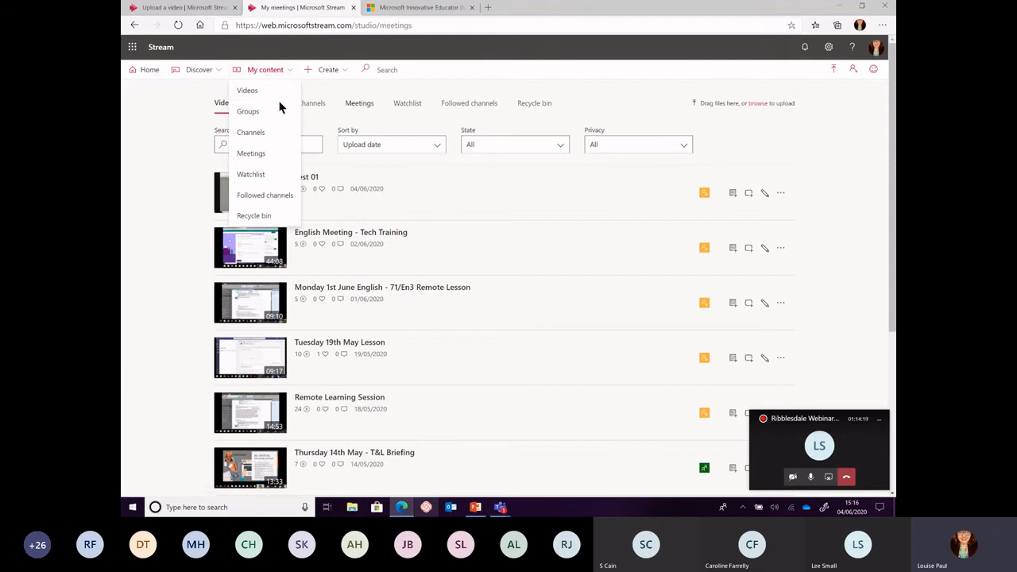
pyautogui.click(272, 109)
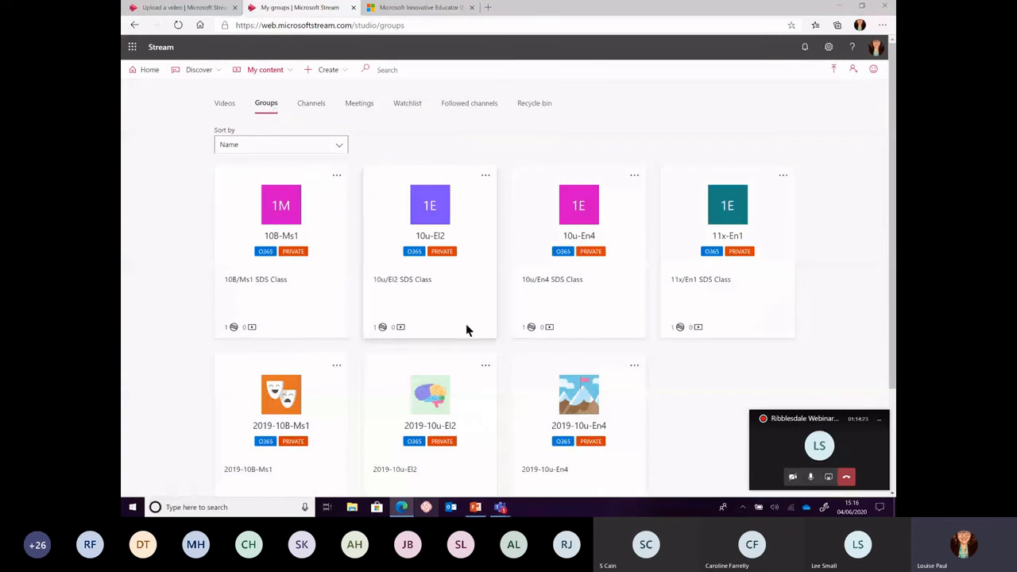
pyautogui.scroll(-2, 467, 331)
pyautogui.scroll(2, 467, 329)
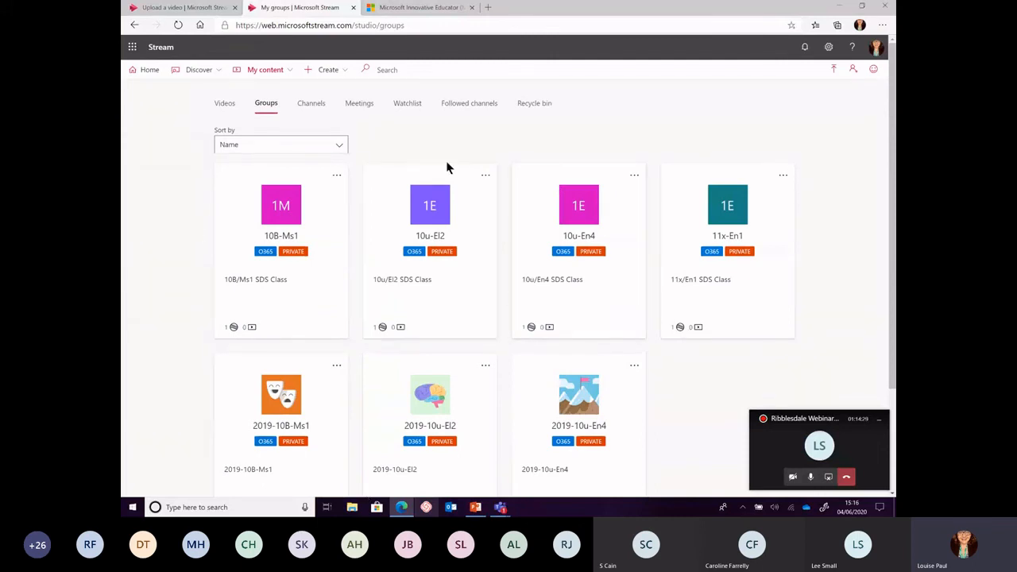
# Step: Start a new Stream channel named "Webinar Help" with the description "Support Videos"
pyautogui.click(316, 108)
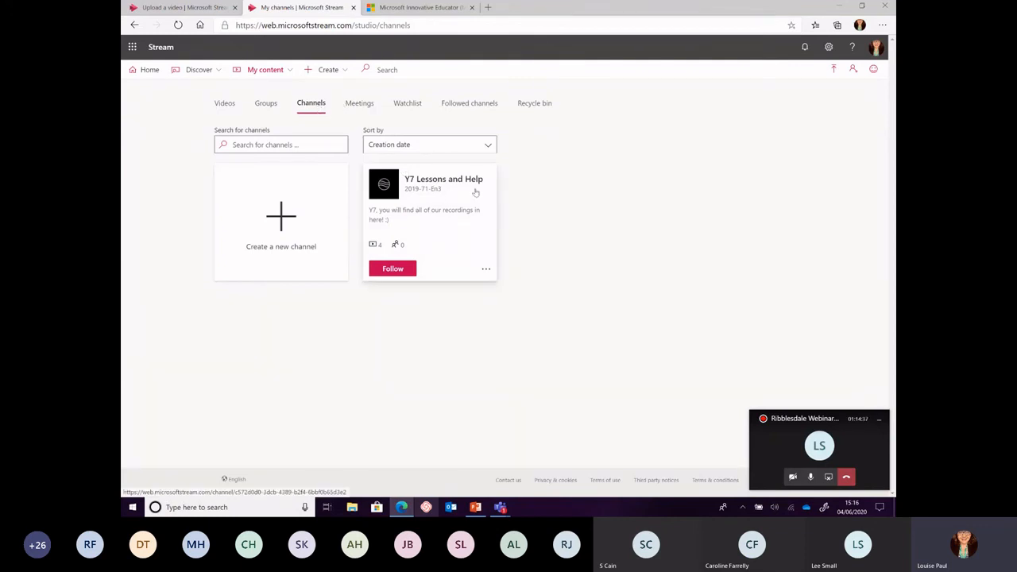
pyautogui.click(281, 224)
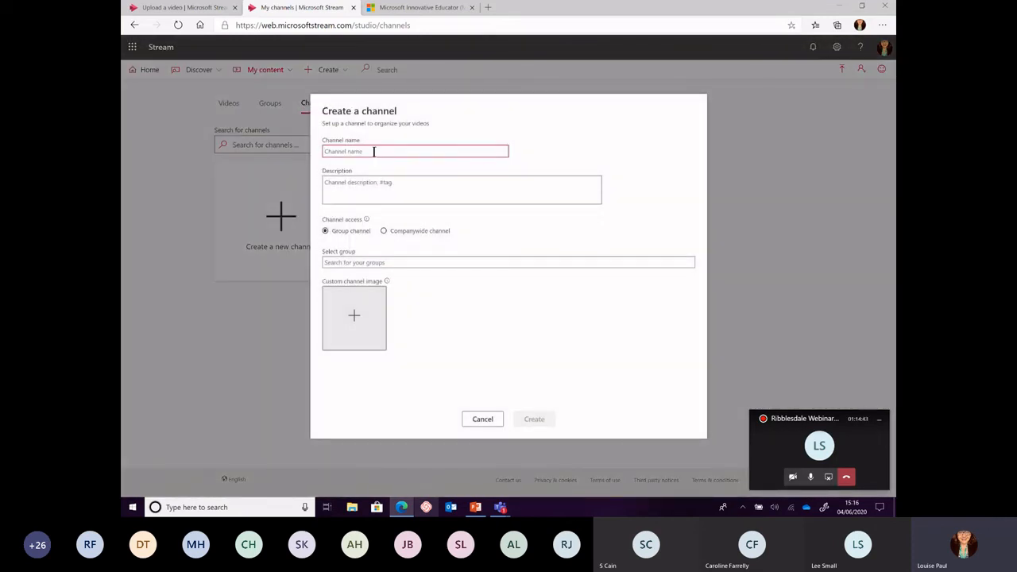
pyautogui.write('Webinar Help')
pyautogui.click(387, 190)
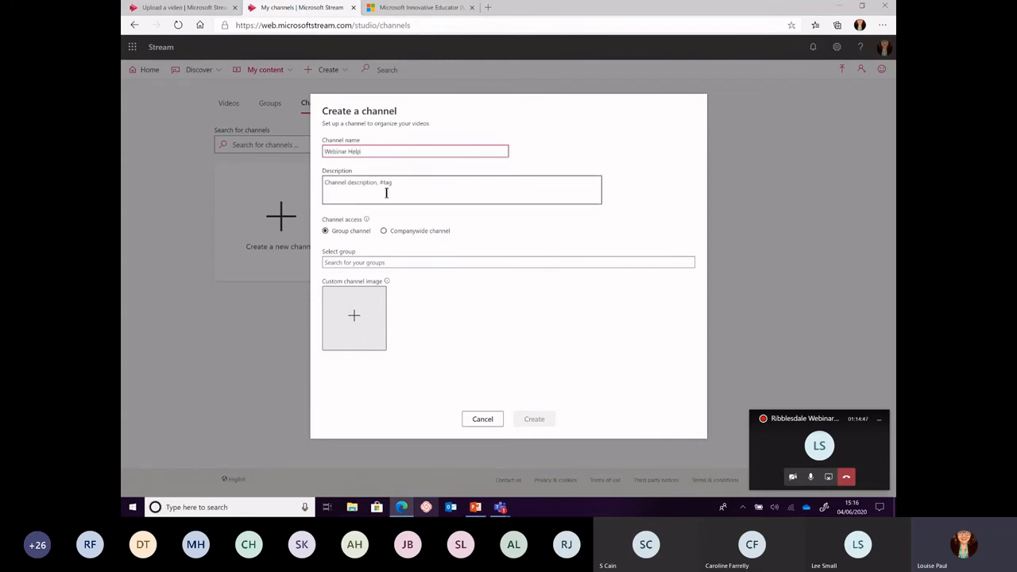
pyautogui.write('Wa')
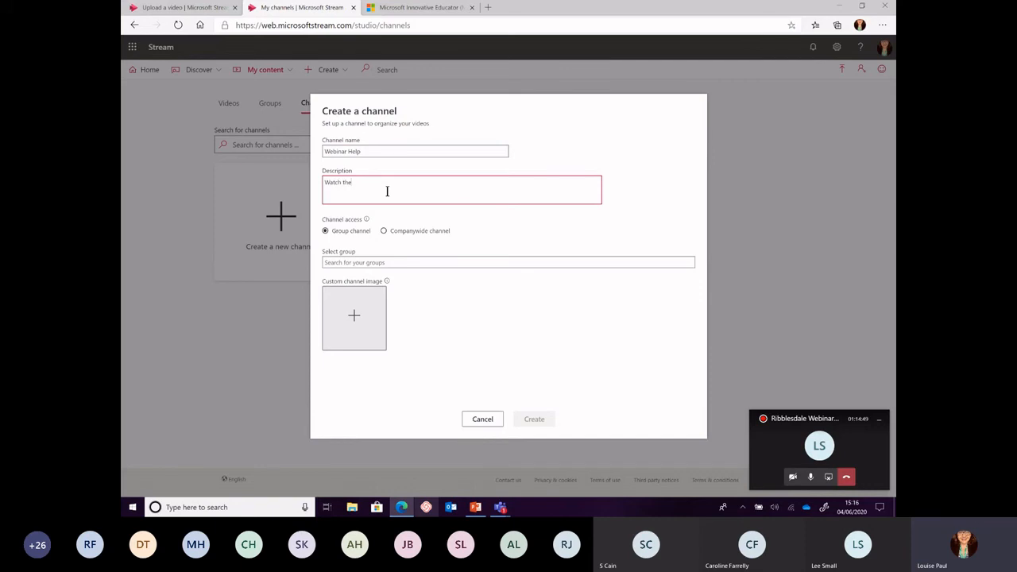
pyautogui.write('tch')
pyautogui.hotkey('ctrl', 'a')
pyautogui.write('Support V')
# Step: Assign the new channel to the group "RHS - Webinars" and view the explanation of channel access
pyautogui.click(354, 258)
pyautogui.write('RH')
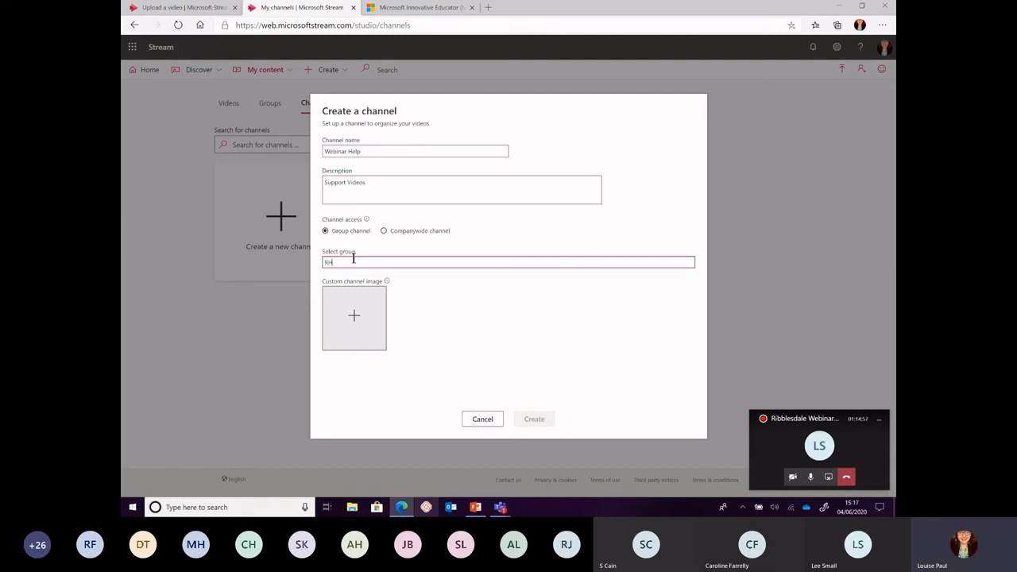
pyautogui.write('S - We')
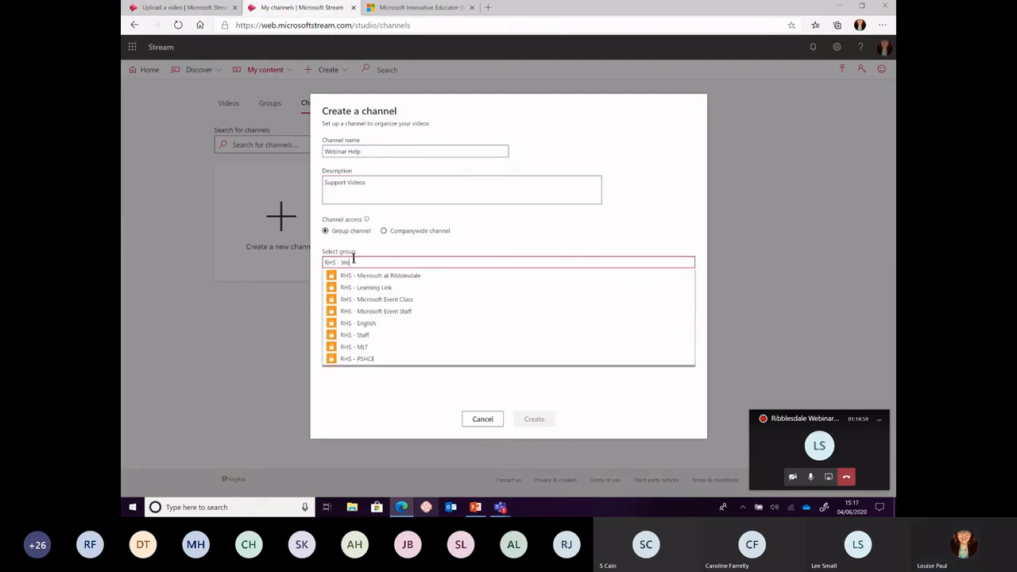
pyautogui.click(367, 275)
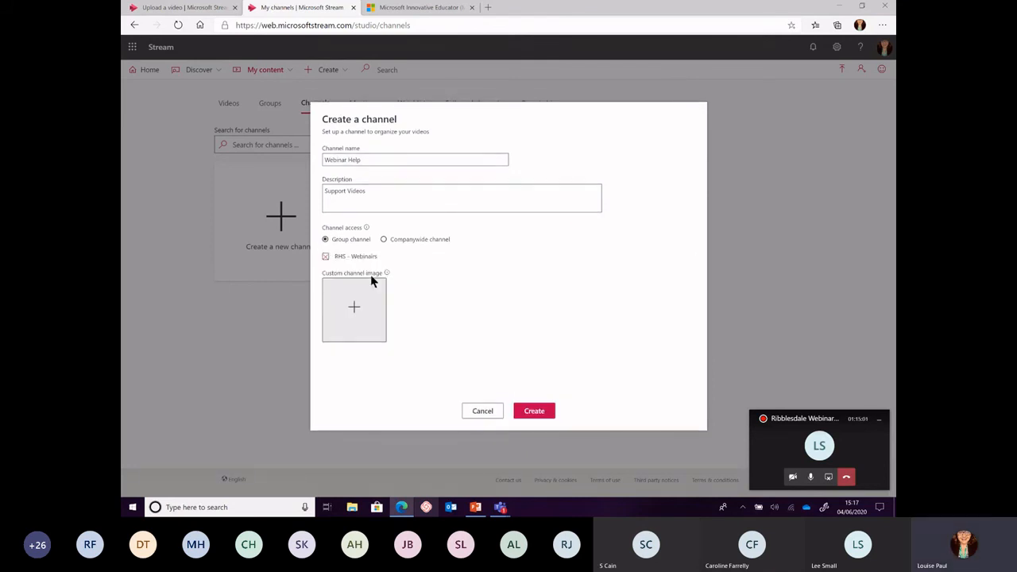
pyautogui.click(366, 228)
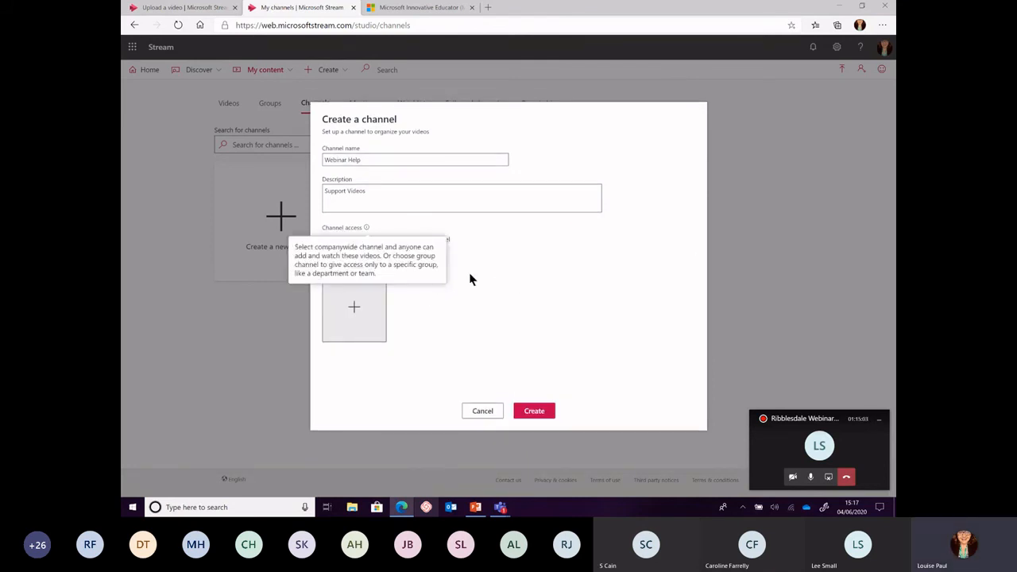
# Step: Dismiss the channel access explanation and create the Webinar Help group channel
pyautogui.click(515, 277)
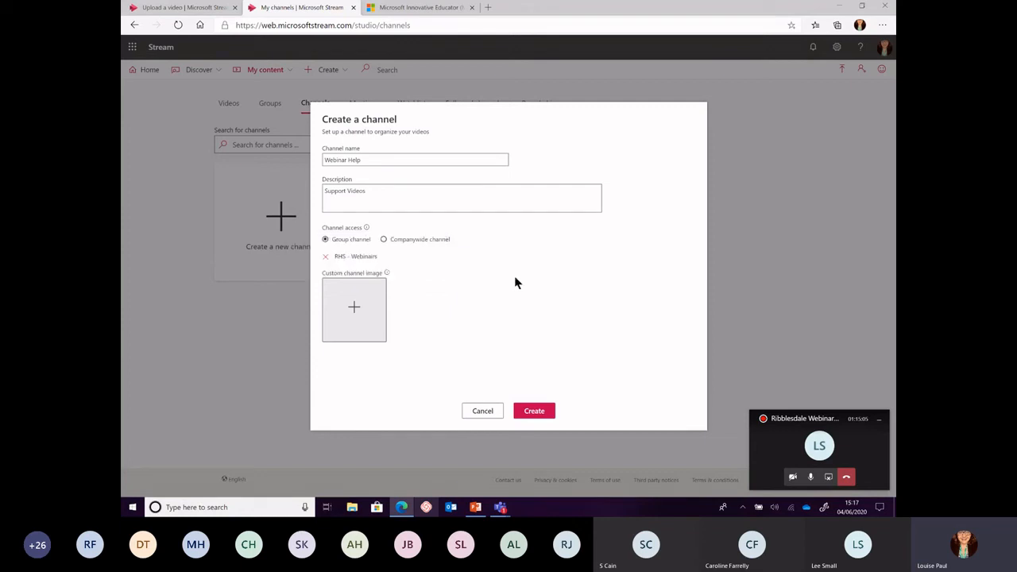
pyautogui.click(535, 411)
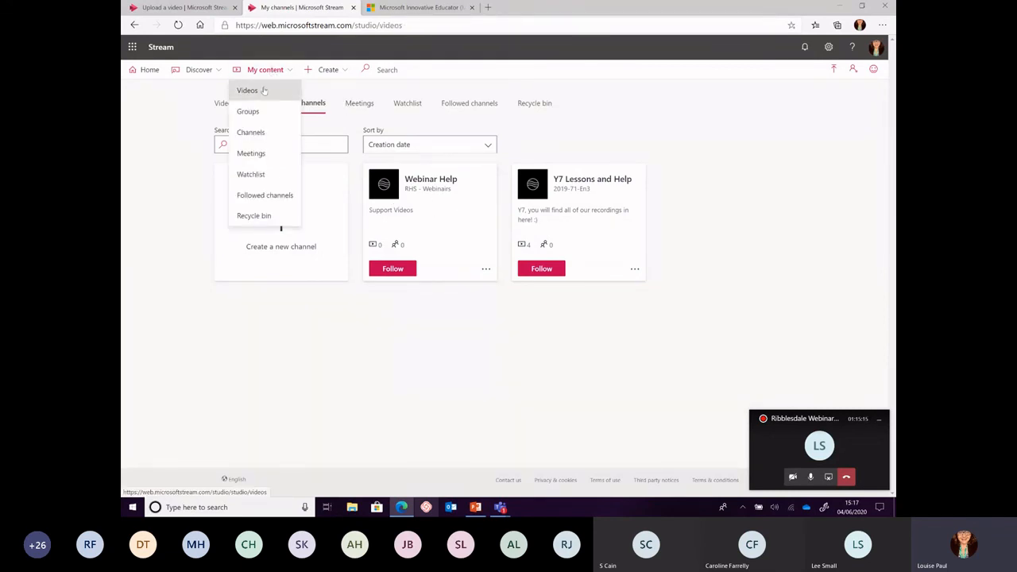
# Step: From your own video list, start adding the Test 01 video to a group or channel, with Channels as the share type
pyautogui.click(263, 87)
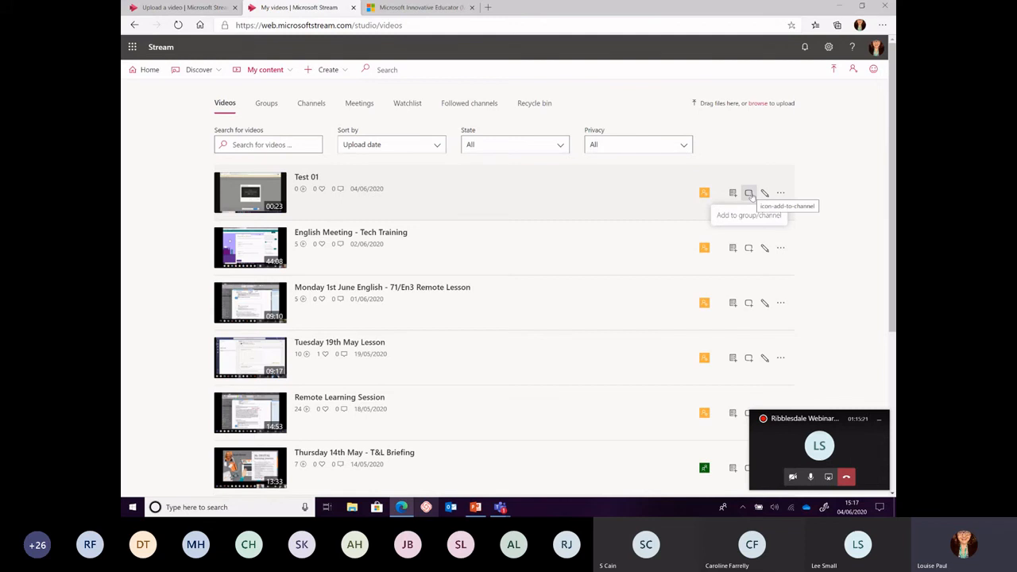
pyautogui.click(749, 195)
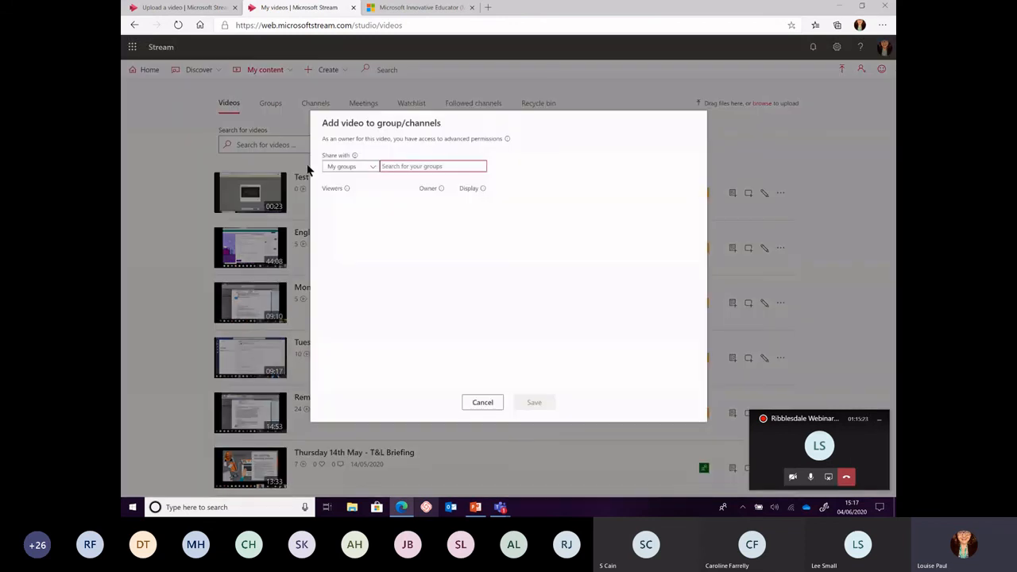
pyautogui.click(370, 169)
pyautogui.click(360, 188)
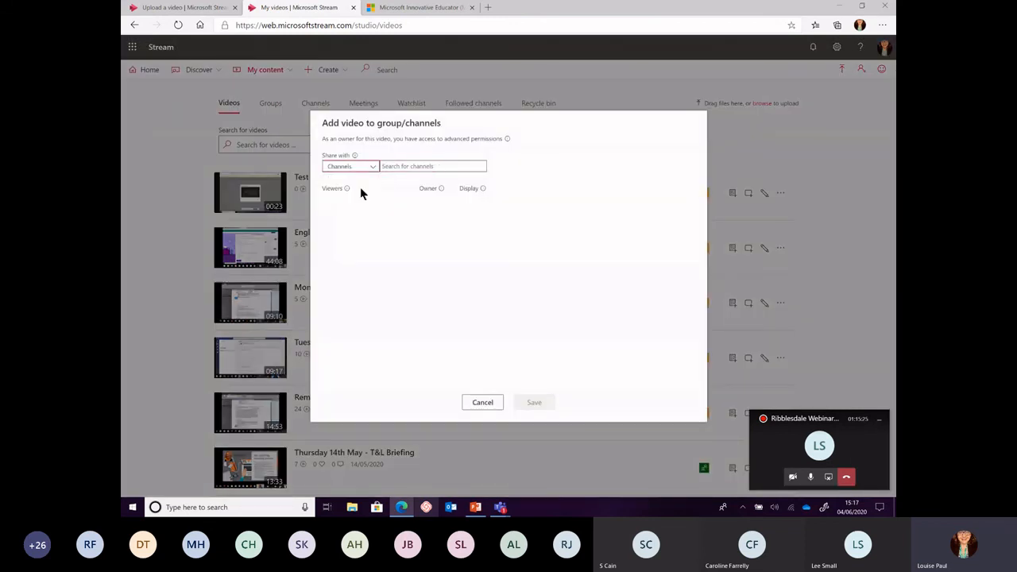
# Step: Try to find the target channel by searching for "RHS", and clear the search
pyautogui.click(398, 166)
pyautogui.write('ib')
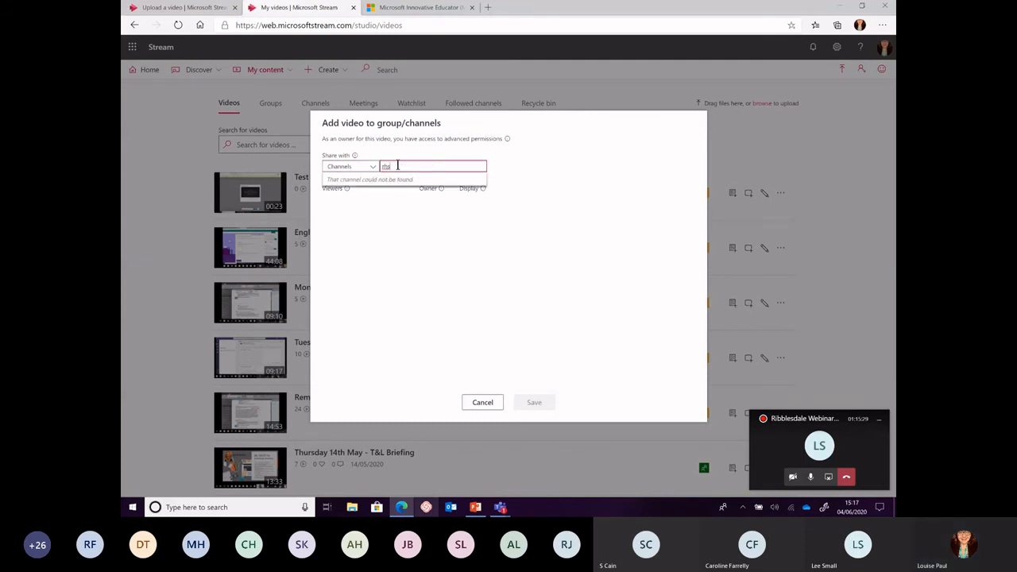
pyautogui.press('BackSpace')
pyautogui.write('RHS')
pyautogui.press('BackSpace')
pyautogui.press('BackSpace')
pyautogui.press('BackSpace')
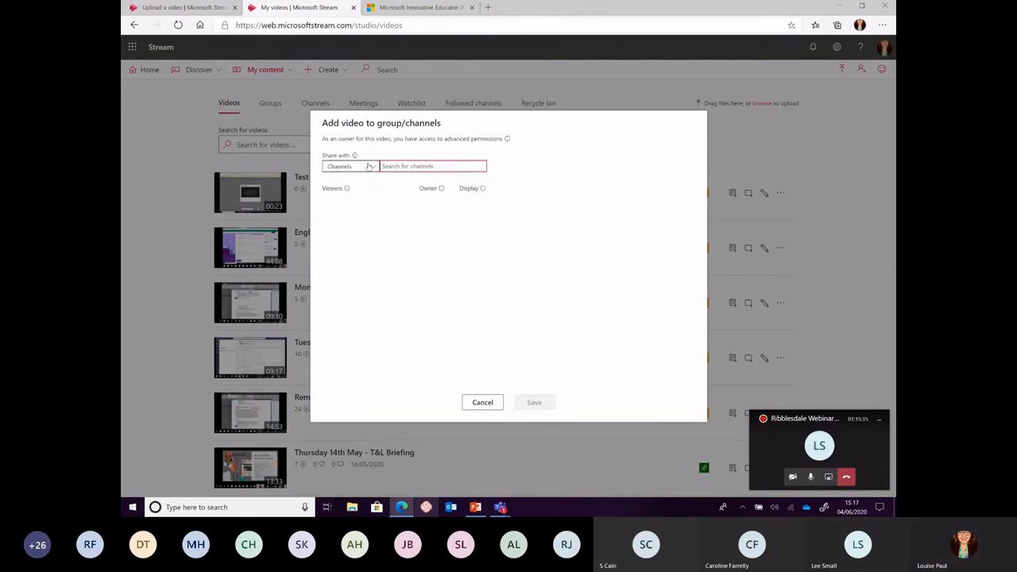
# Step: Search the channels for "We", add the Test 01 video to the Webinar Help channel and save the sharing
pyautogui.click(370, 166)
pyautogui.click(359, 193)
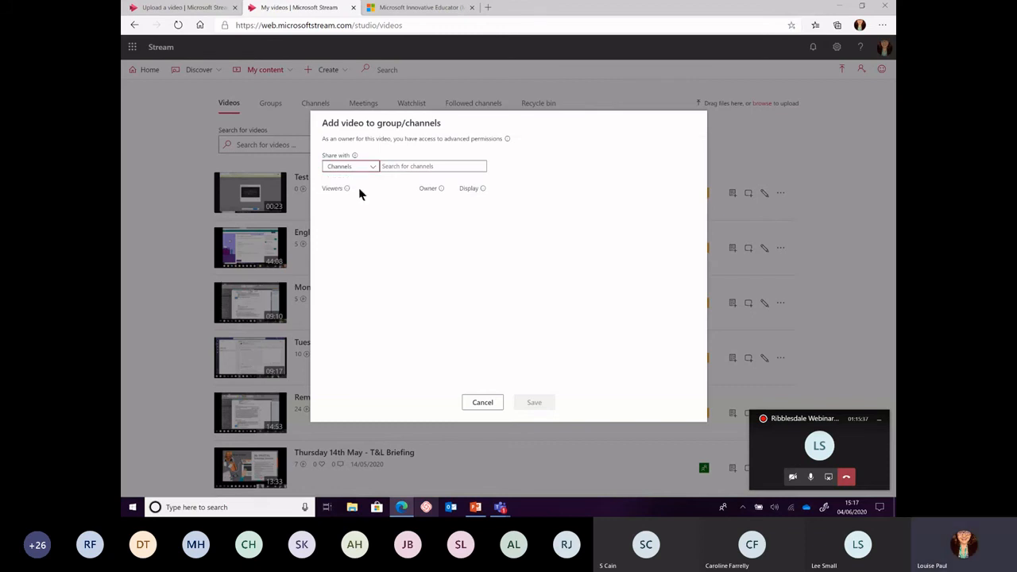
pyautogui.click(413, 167)
pyautogui.write('We')
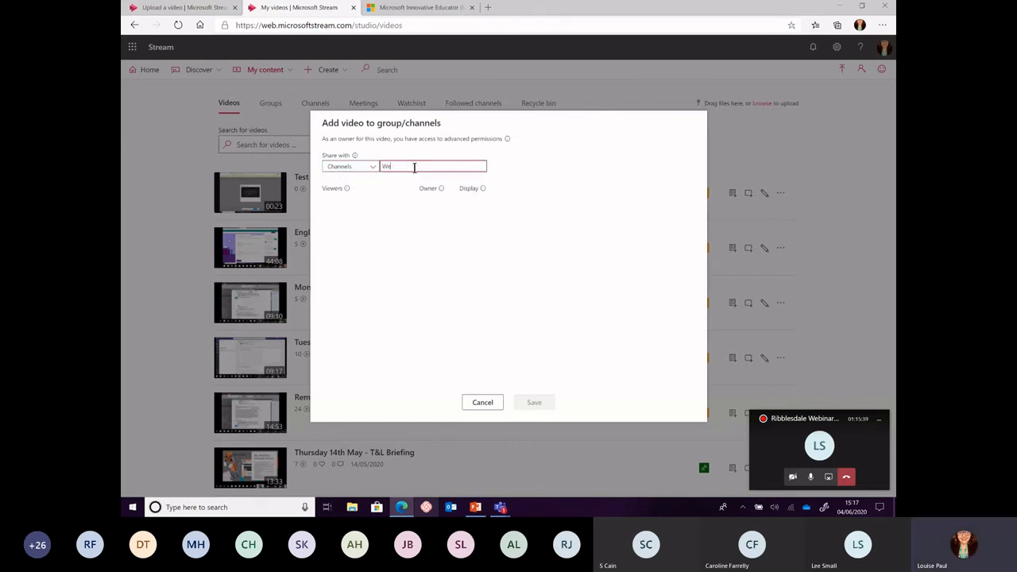
pyautogui.click(375, 180)
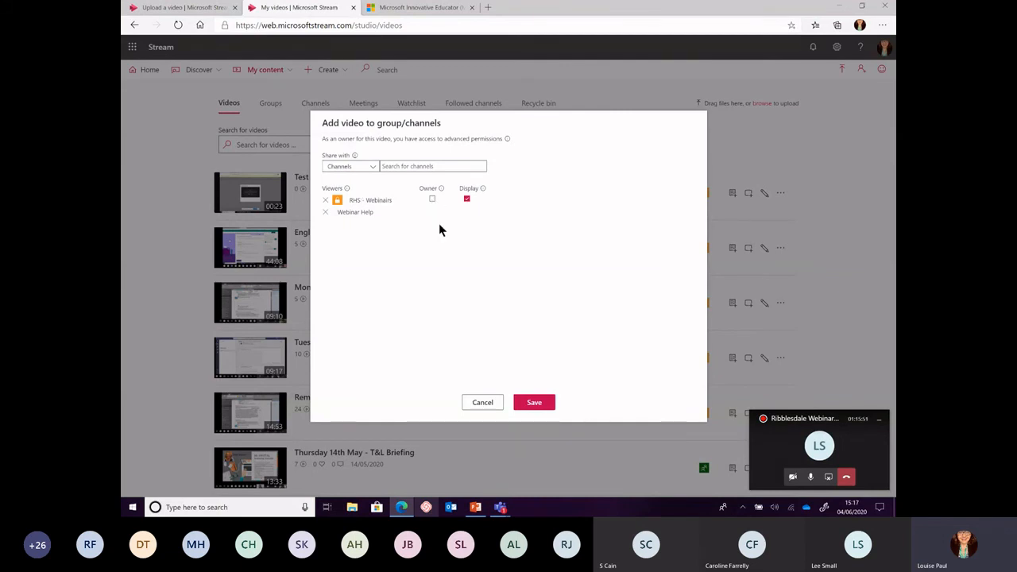
pyautogui.click(534, 403)
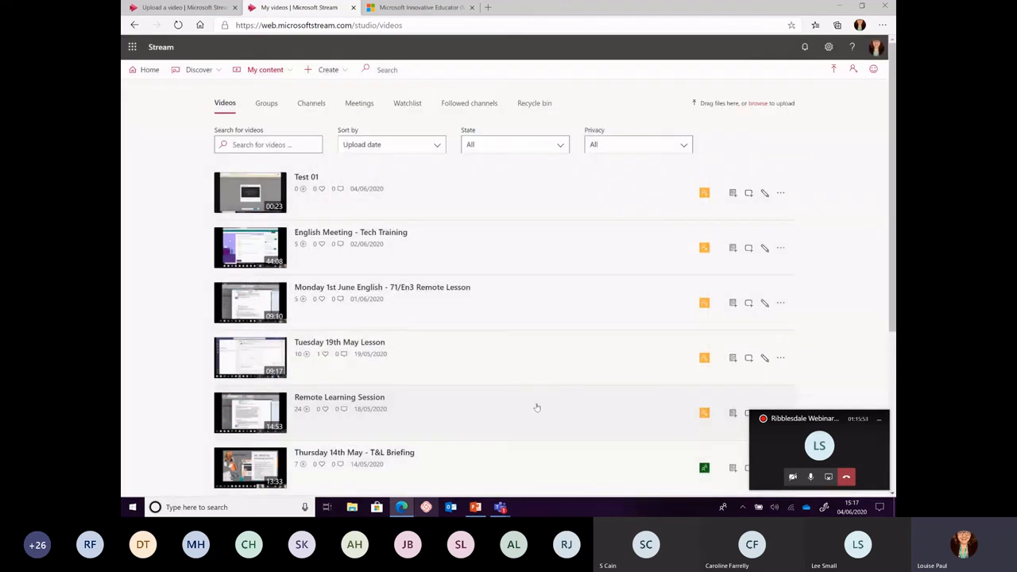
# Step: Open the Webinar Help channel to check its videos, and return to your channel list
pyautogui.click(310, 103)
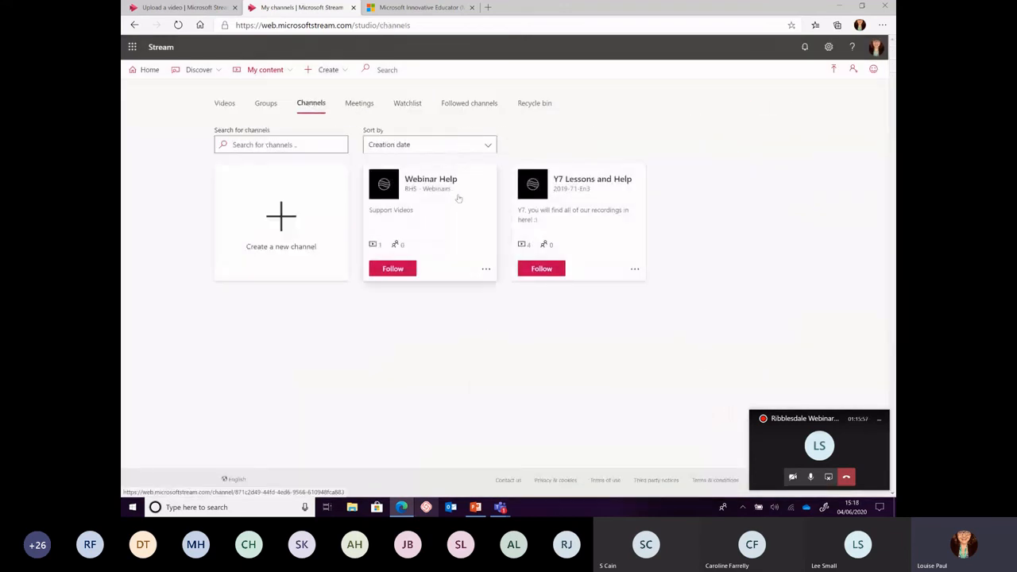
pyautogui.click(395, 181)
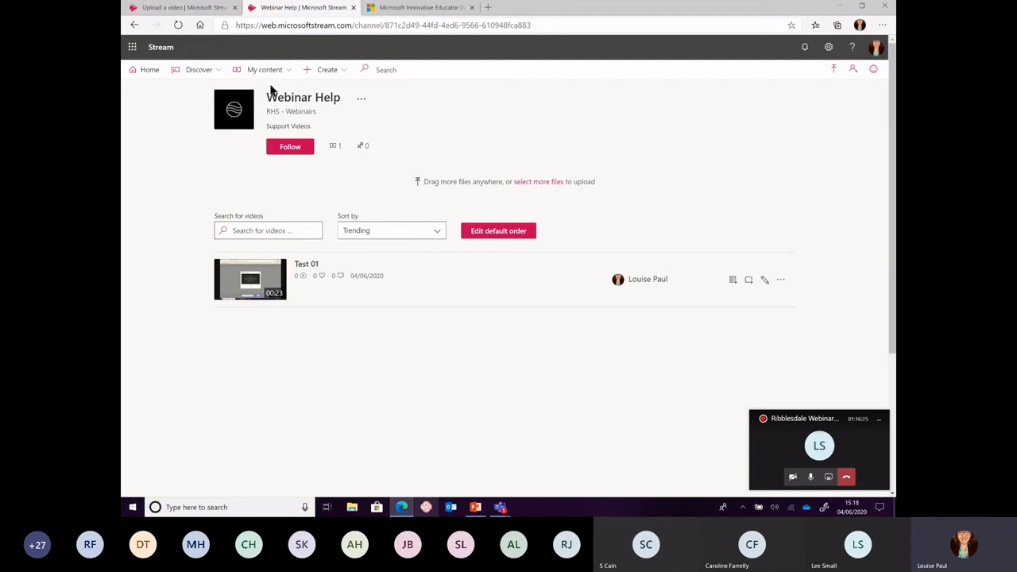
pyautogui.click(267, 76)
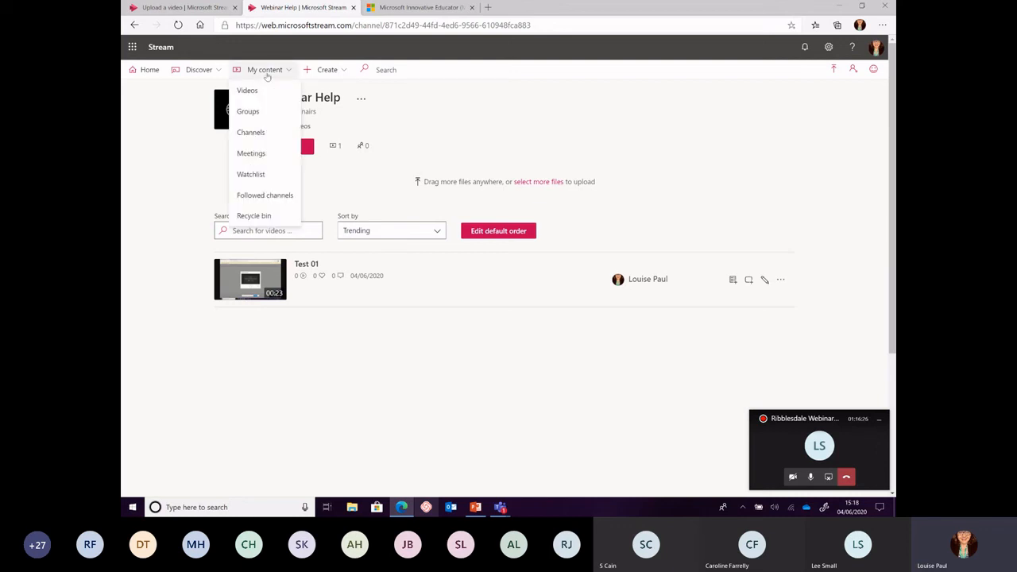
pyautogui.click(255, 132)
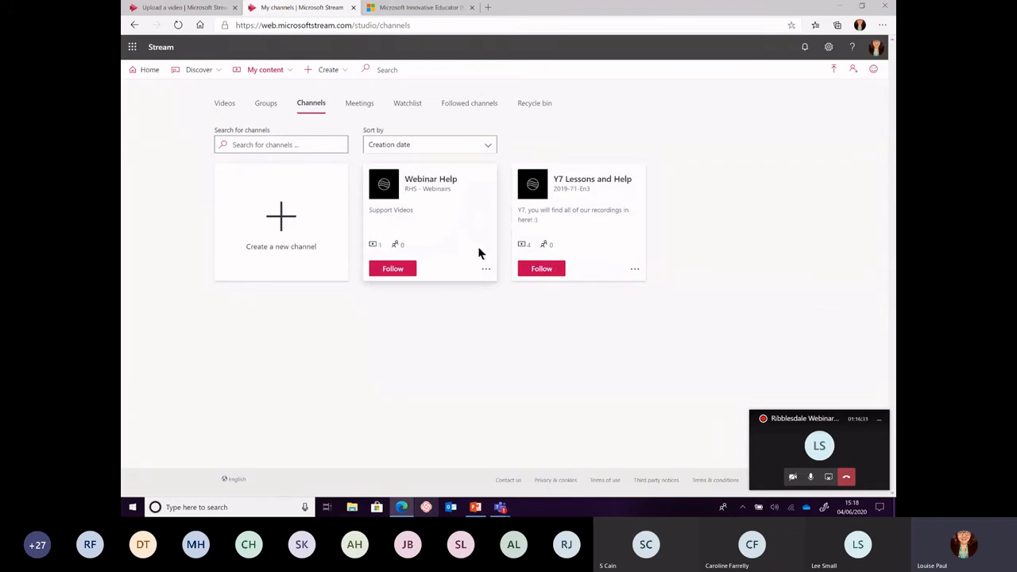
# Step: Copy the direct link to the Webinar Help channel from its sharing options and close them
pyautogui.click(486, 270)
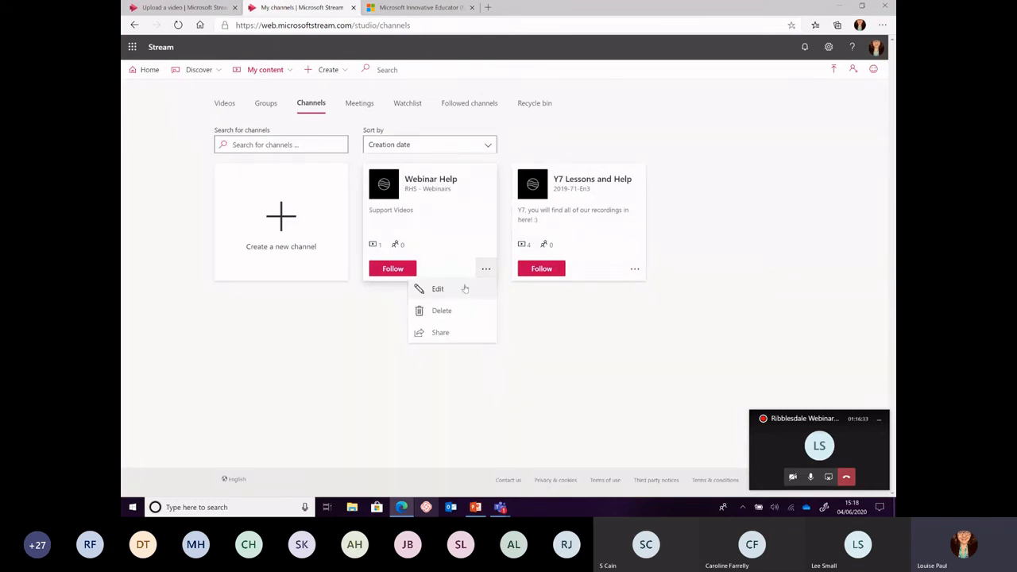
pyautogui.click(446, 334)
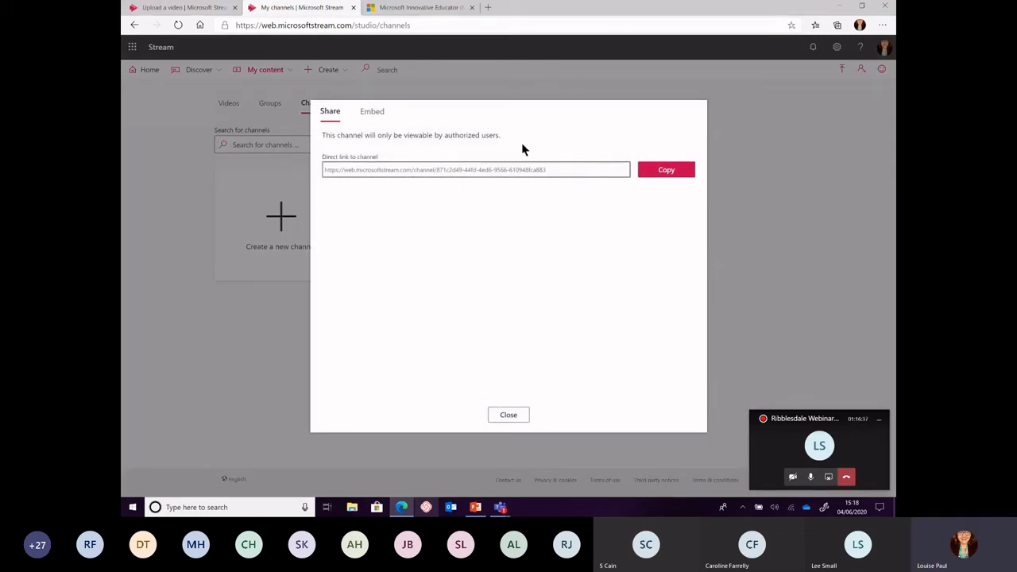
pyautogui.click(508, 413)
# Step: Switch to Microsoft Teams and start adding a Stream tab to the General channel of the RHS - Webinairs team
pyautogui.moveTo(502, 509)
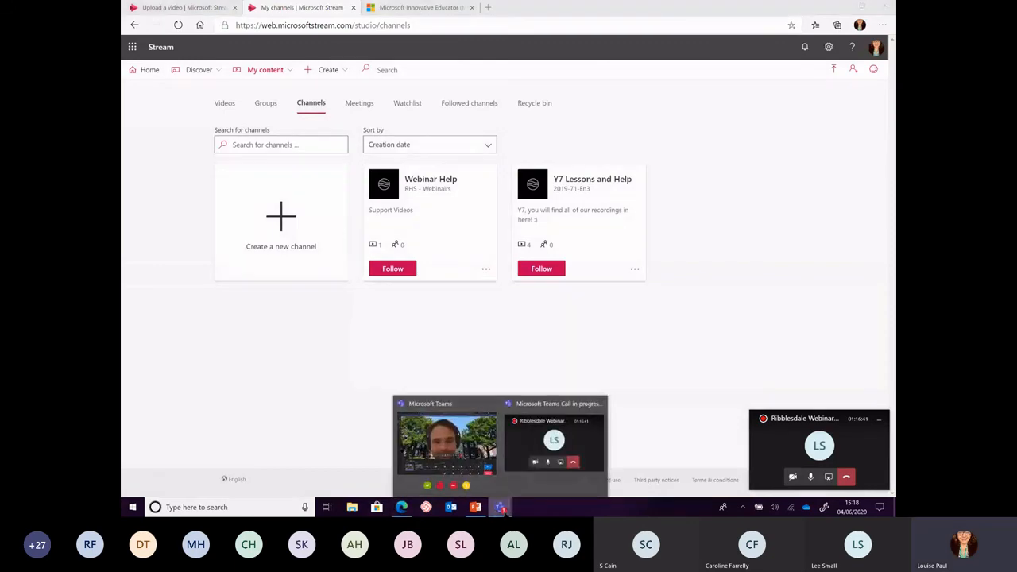
pyautogui.click(455, 448)
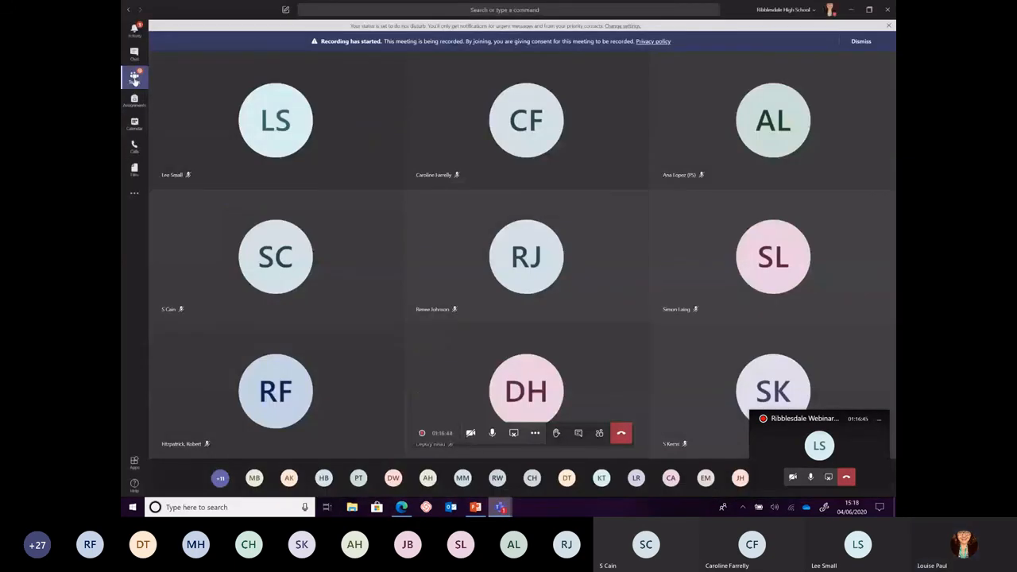
pyautogui.click(135, 77)
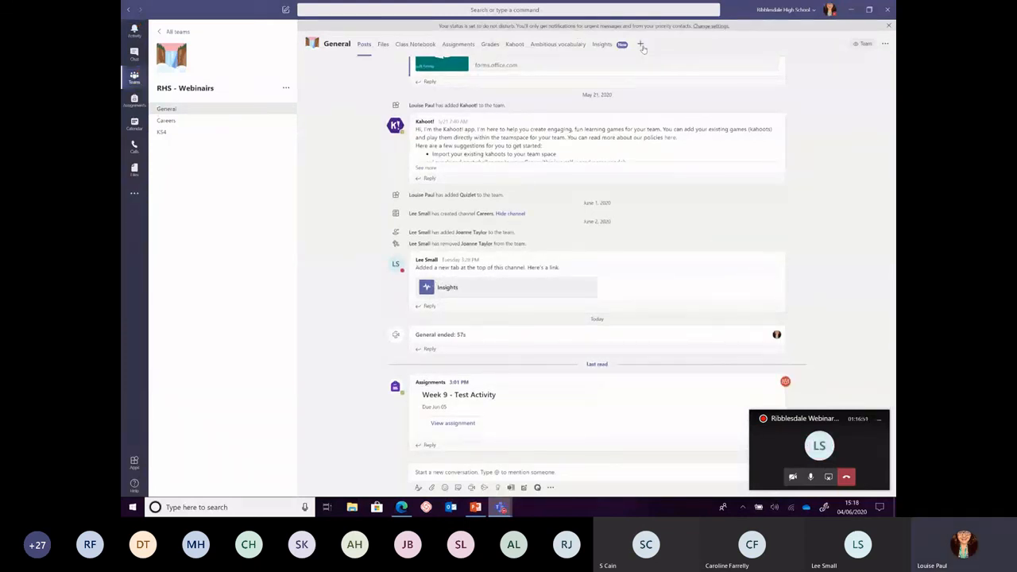
pyautogui.click(642, 45)
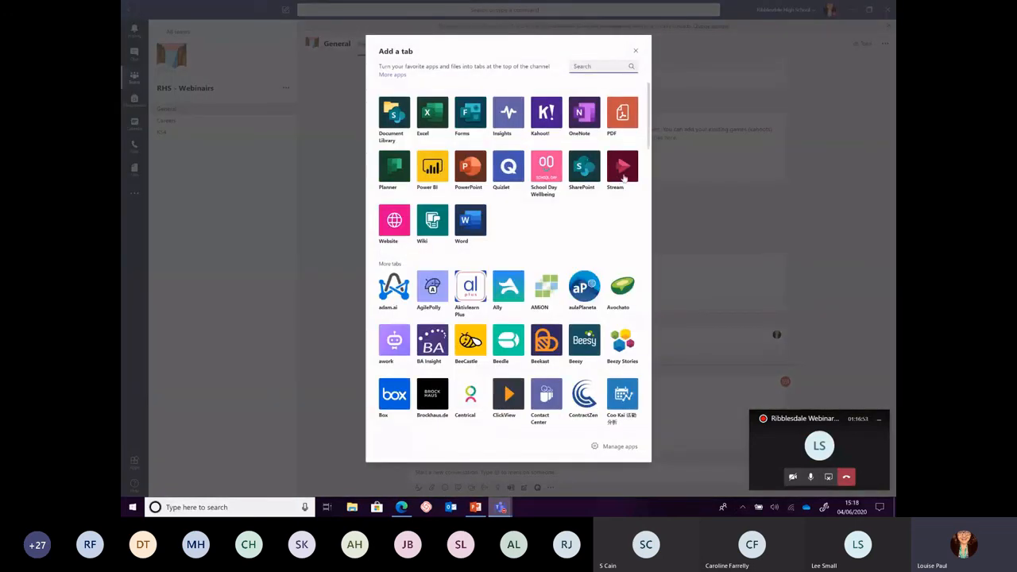
pyautogui.click(622, 167)
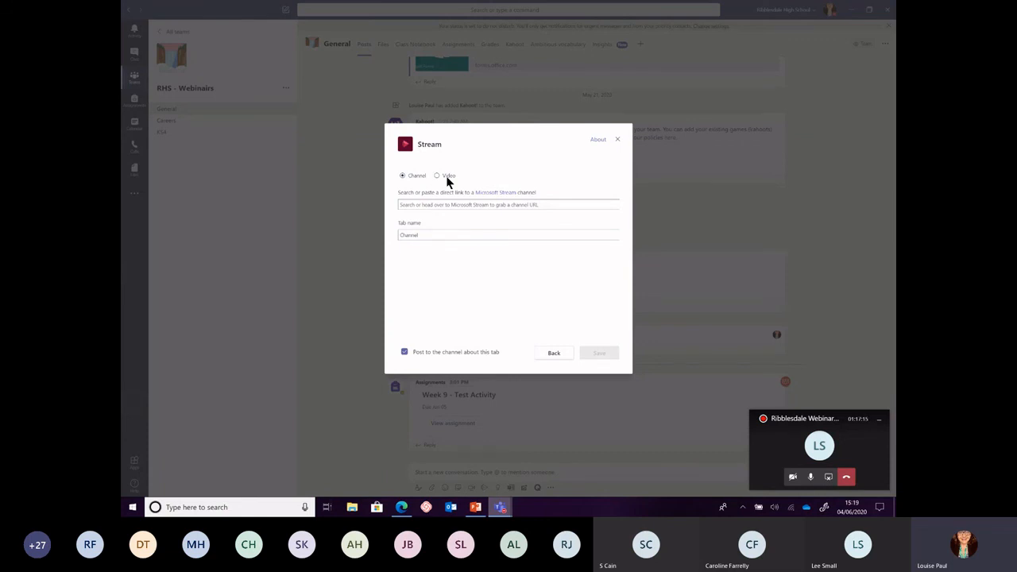
# Step: Link the Stream tab to the Webinar Help channel with the copied URL and save it, with a post announcing the tab
pyautogui.click(446, 178)
pyautogui.click(403, 177)
pyautogui.click(479, 204)
pyautogui.hotkey('ctrl', 'v')
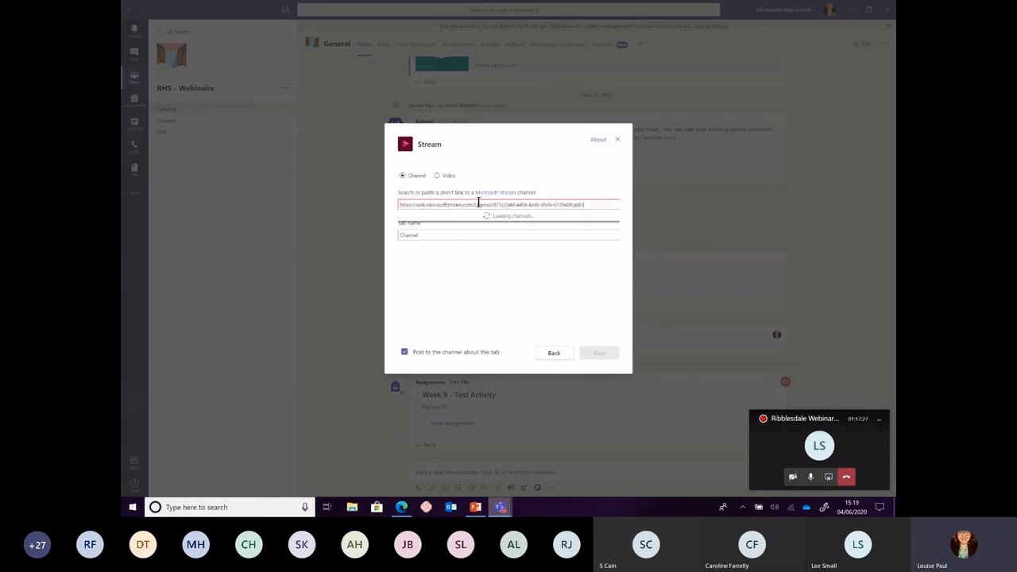
pyautogui.click(456, 229)
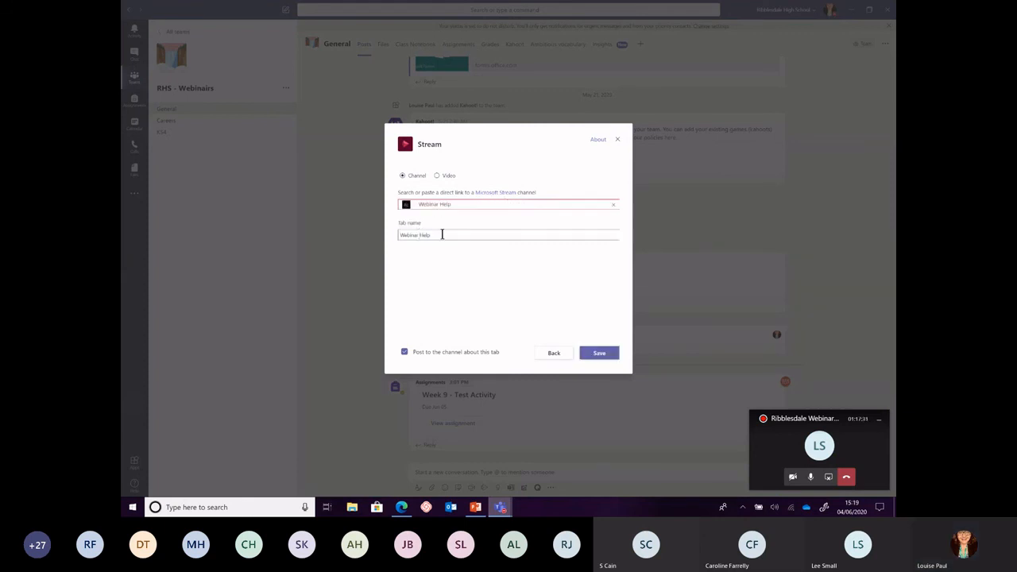
pyautogui.click(611, 352)
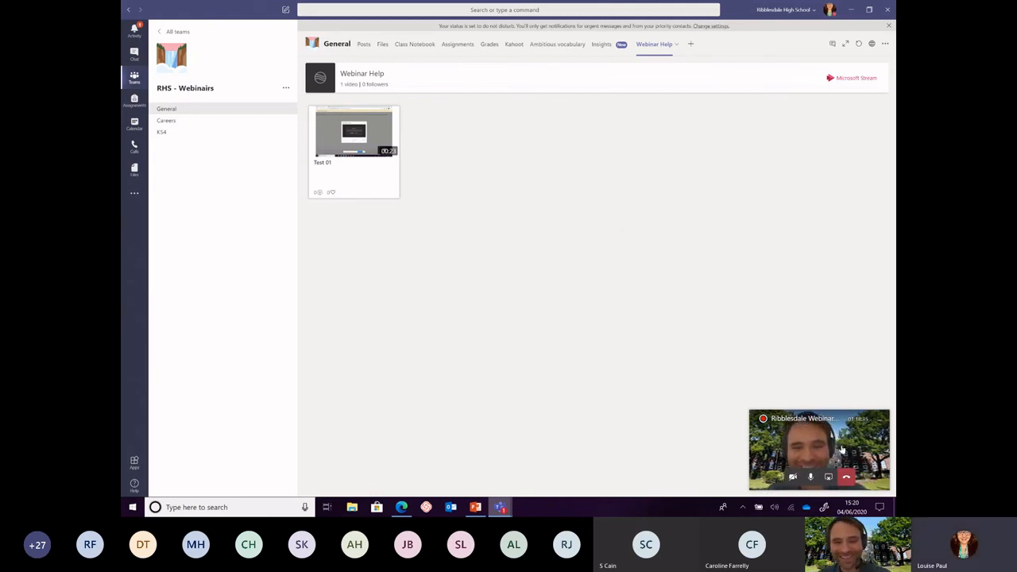
# Step: Stop sharing the screen in the meeting and start the PowerPoint slide show from the "Next steps" slide
pyautogui.click(830, 477)
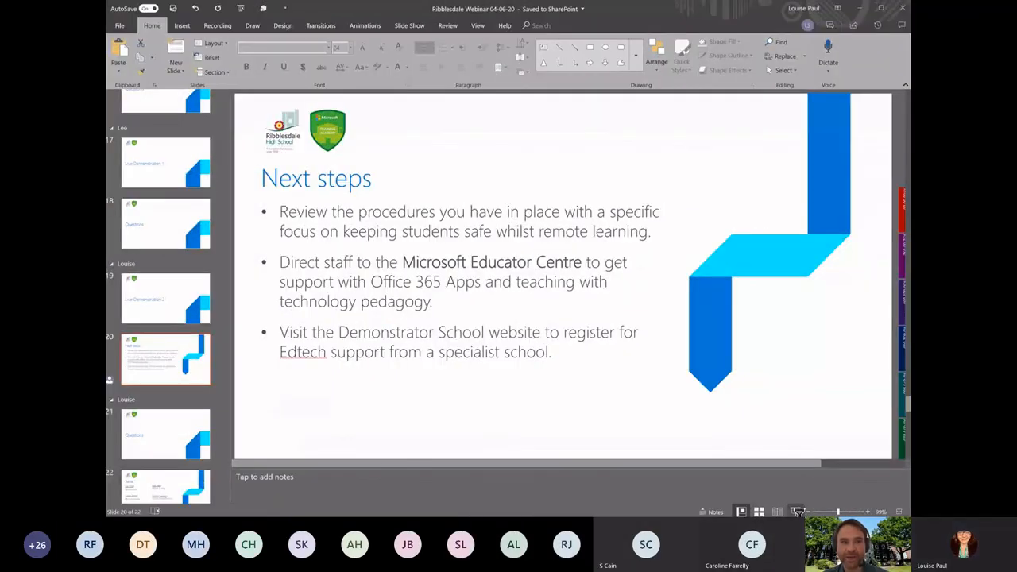
pyautogui.click(798, 513)
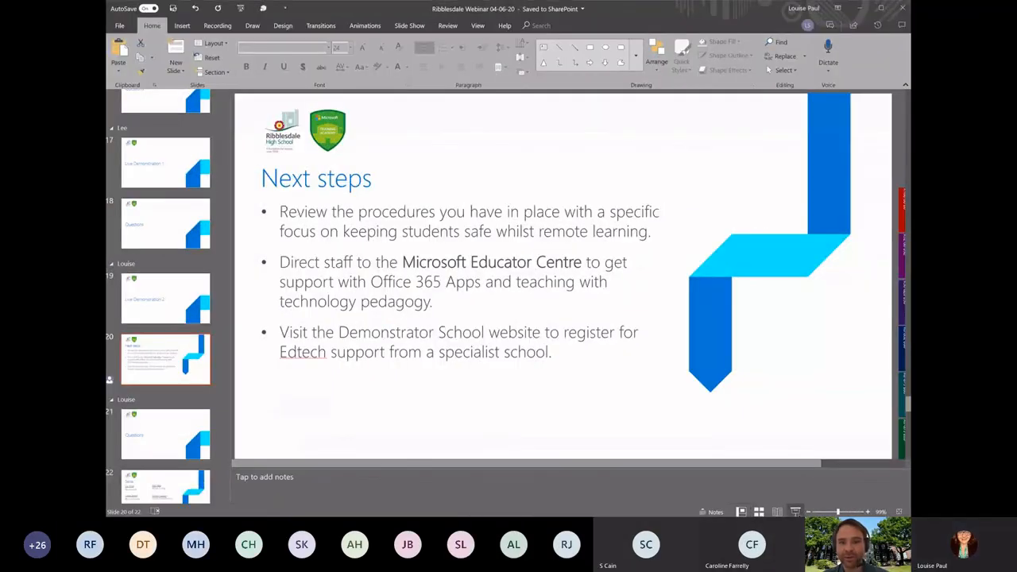